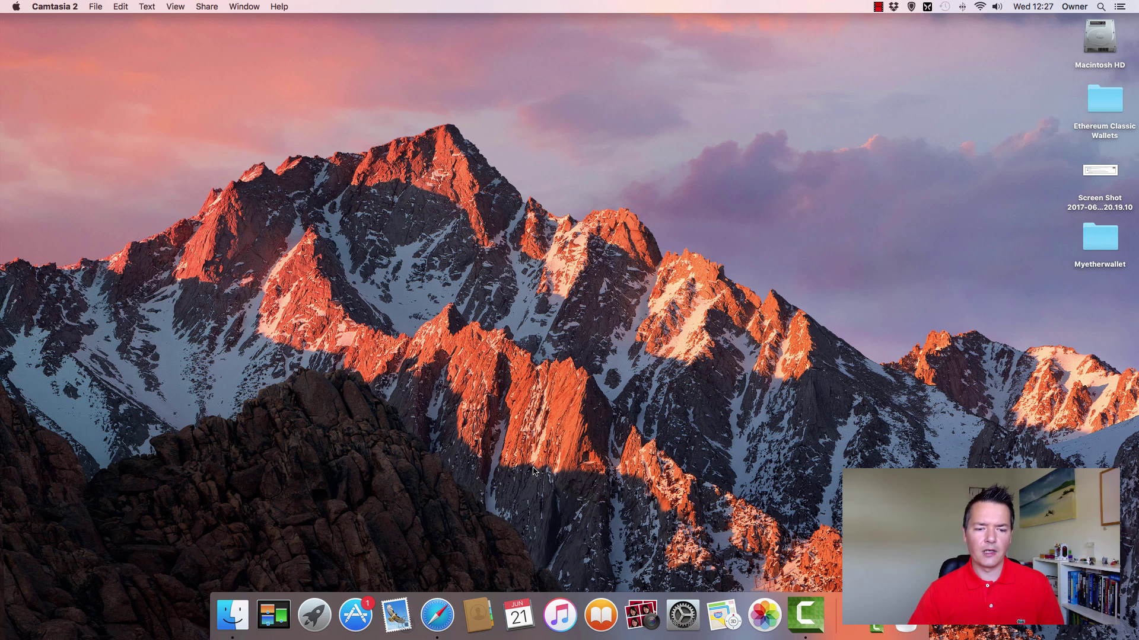
- Launch Google Chrome and load myetherwallet.com
left_click(314, 623)
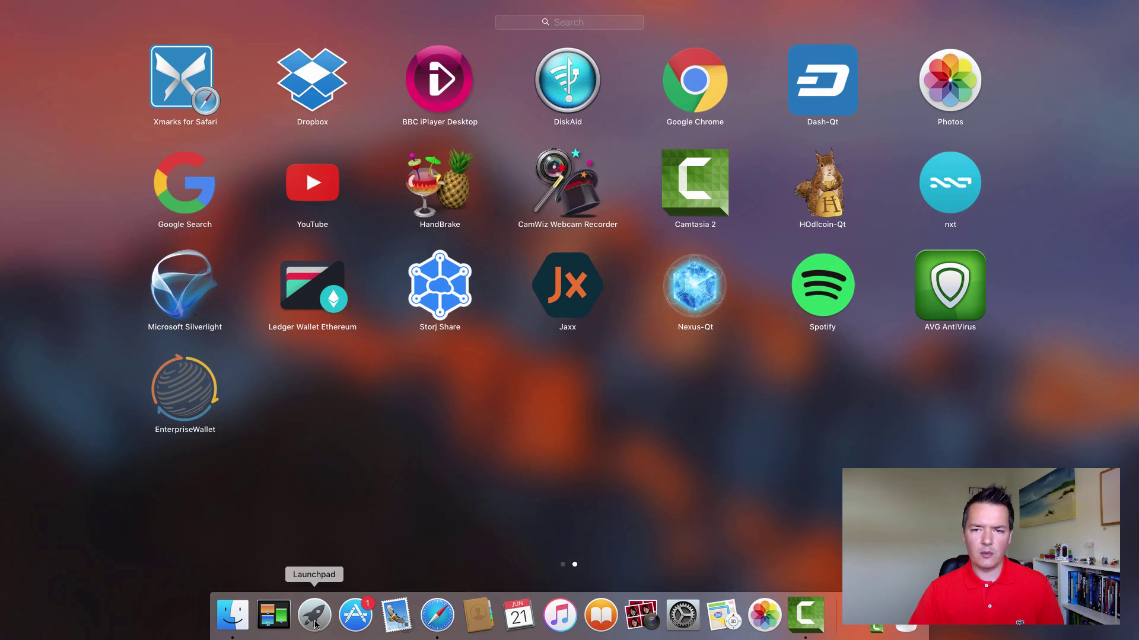
left_click(702, 77)
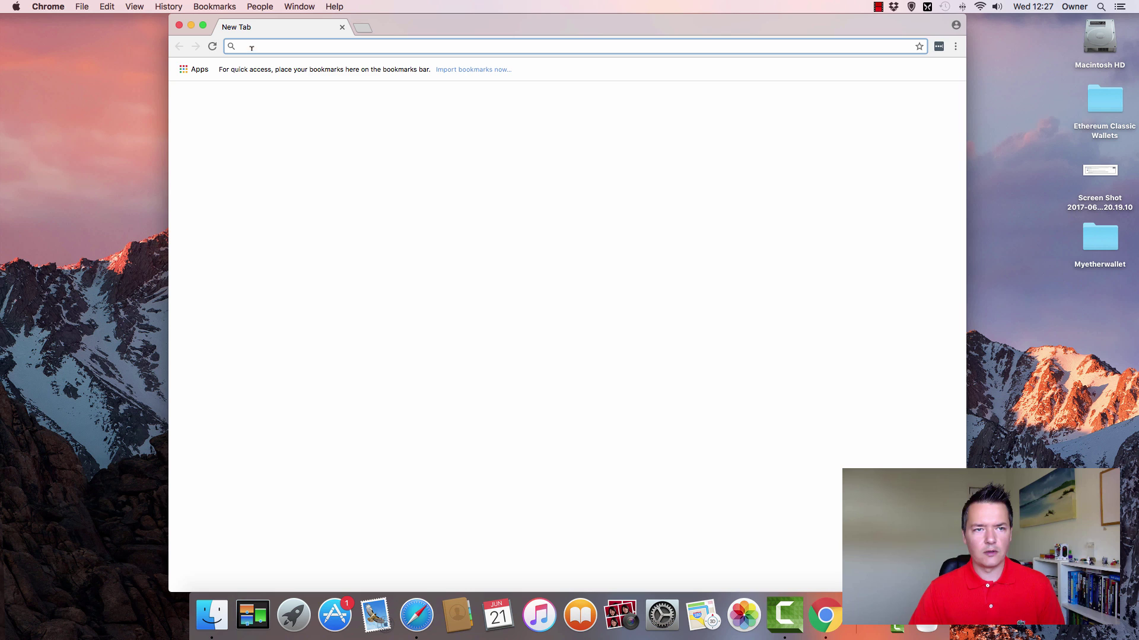
left_click(472, 255)
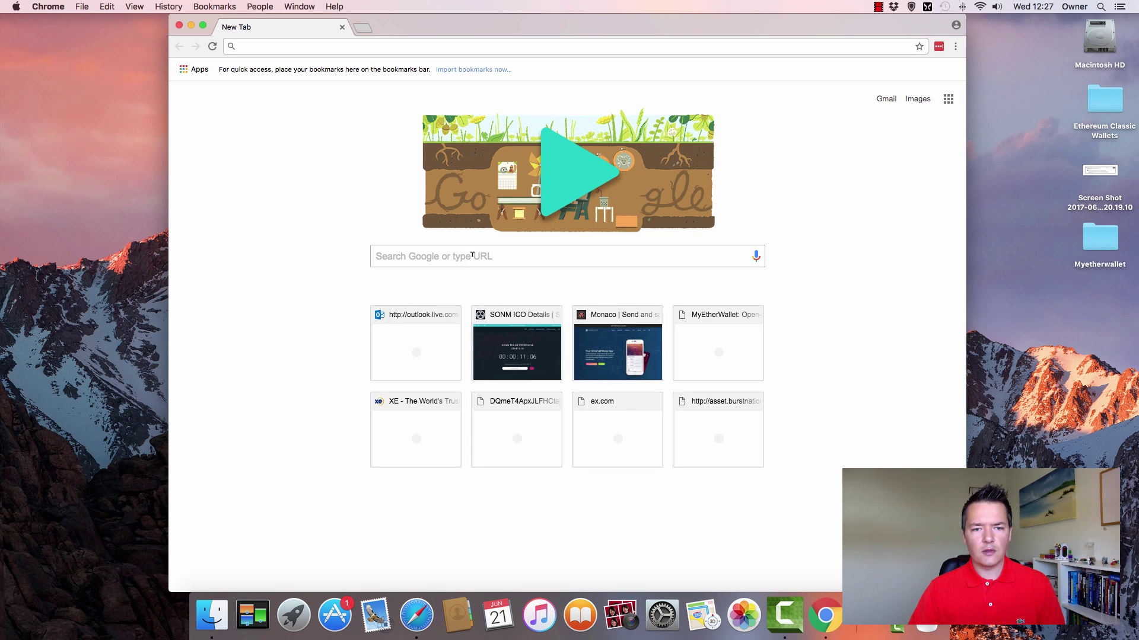
left_click(422, 251)
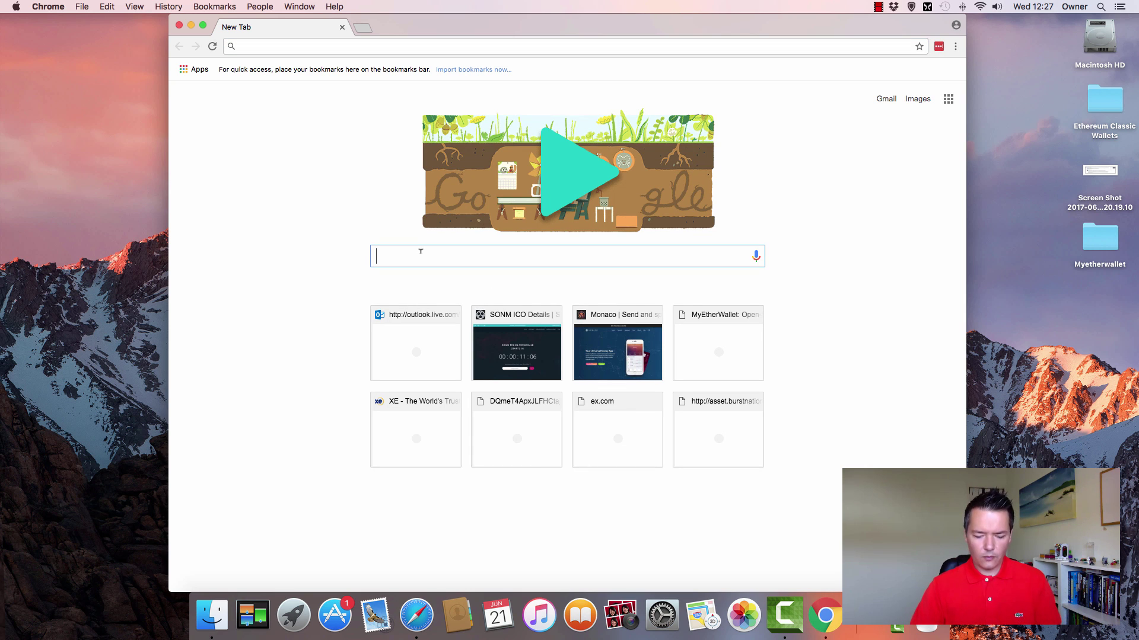
type("myetherwalle")
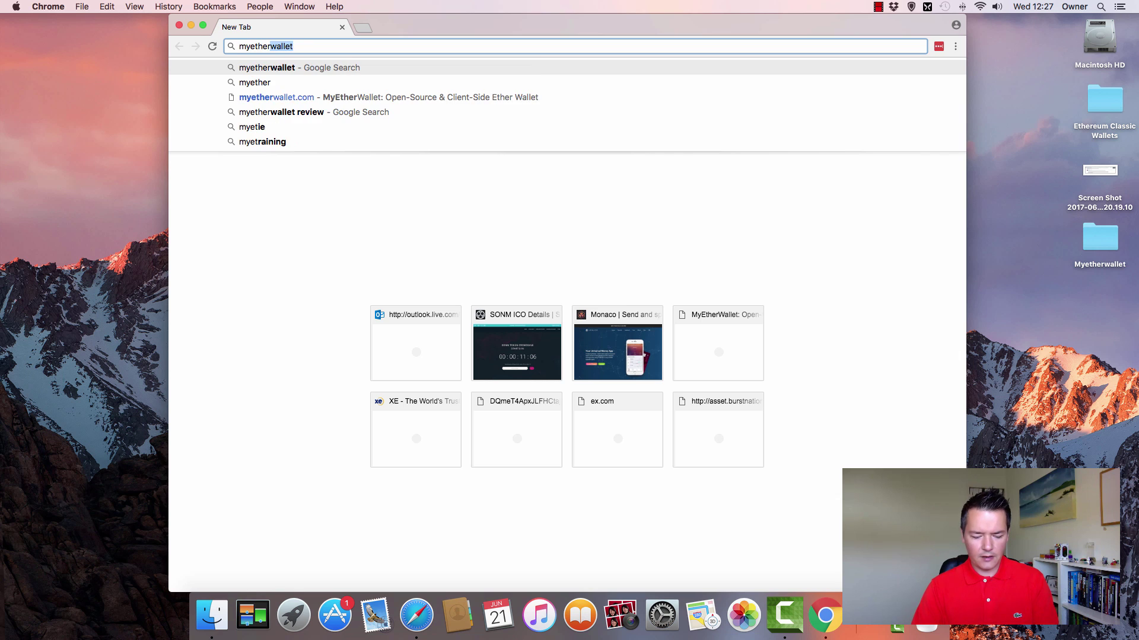
type("t.com")
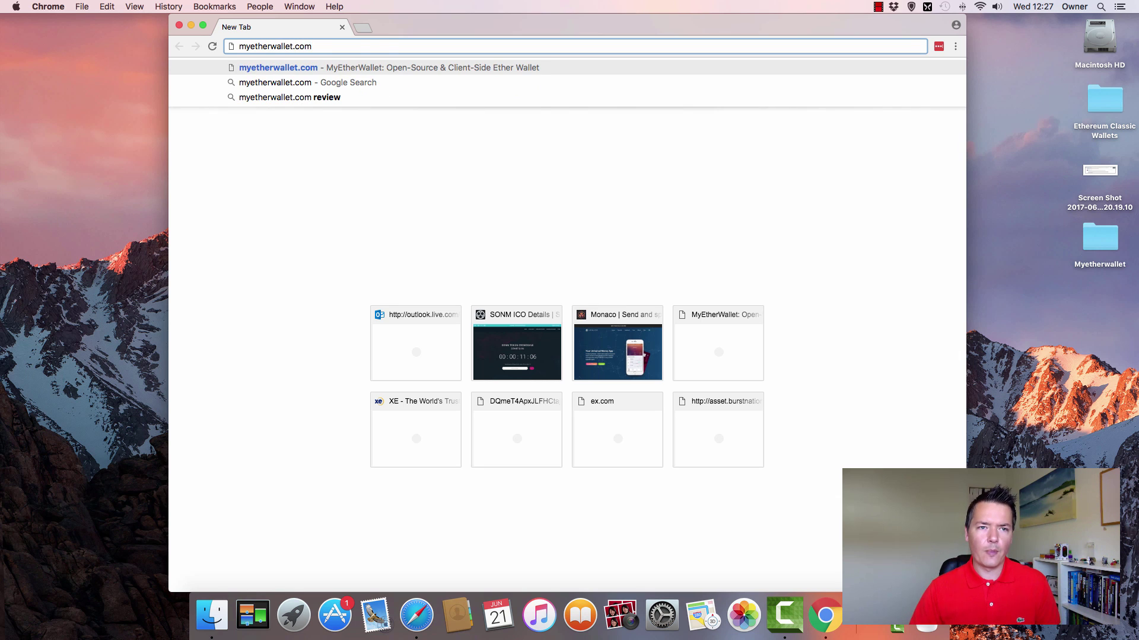
key("Return")
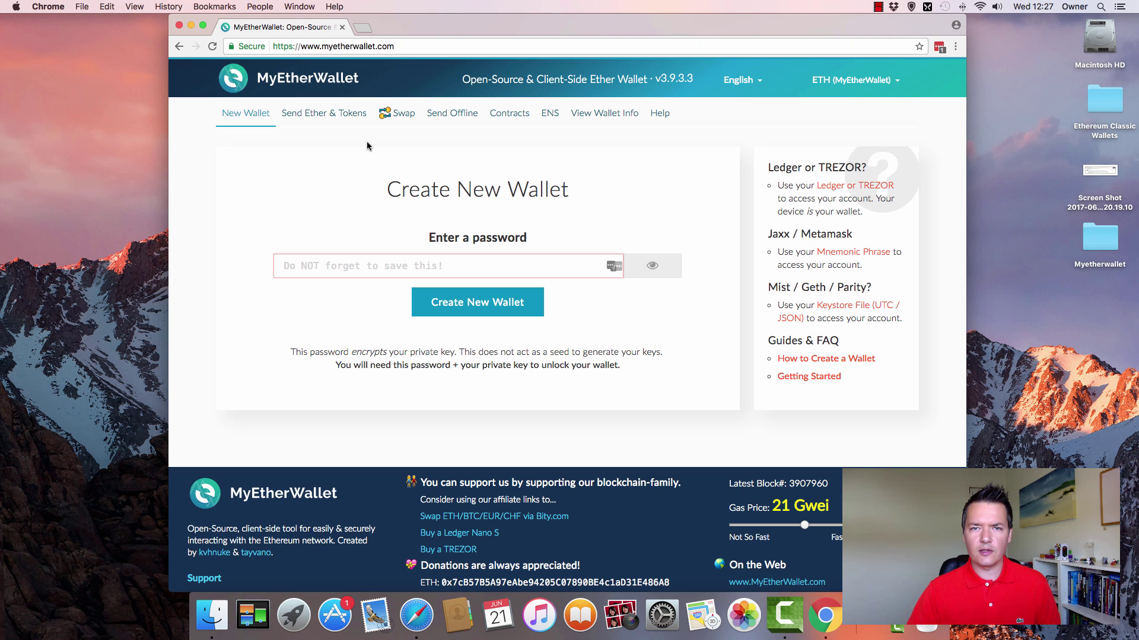
- Enter a password for the new wallet in maximized Chrome, then start a new TextEdit document
left_click(204, 29)
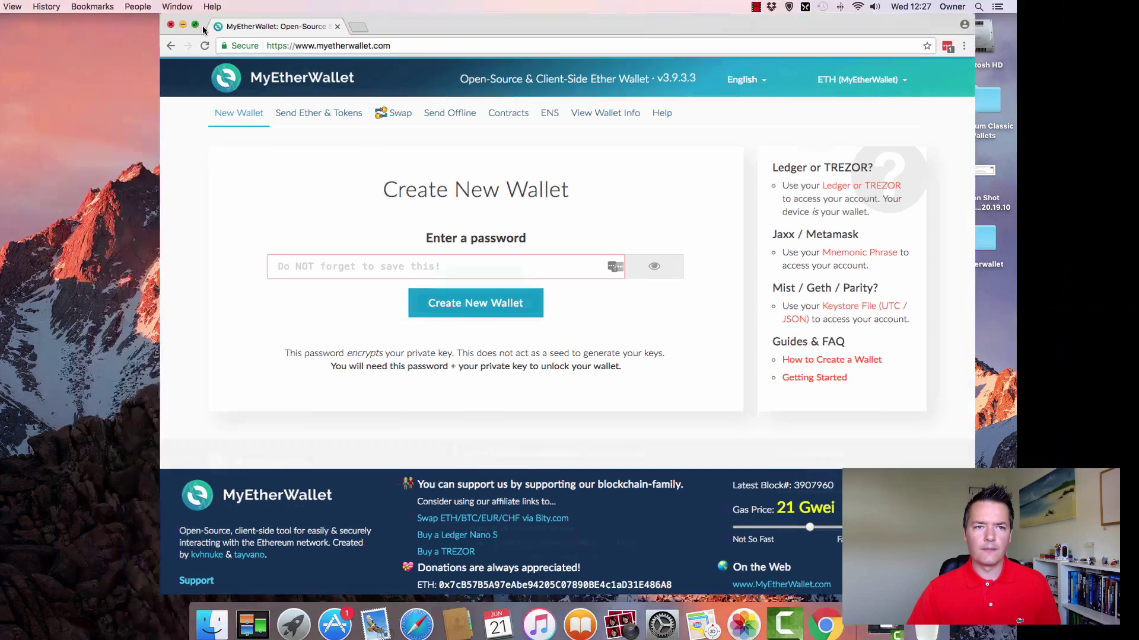
left_click(318, 251)
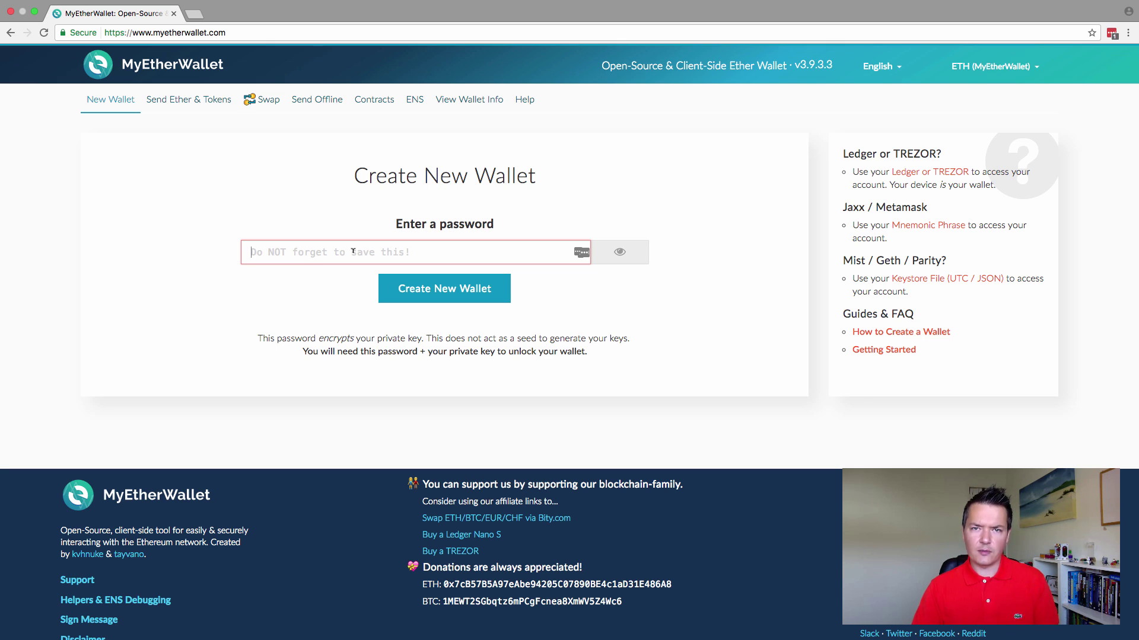
type("•••••")
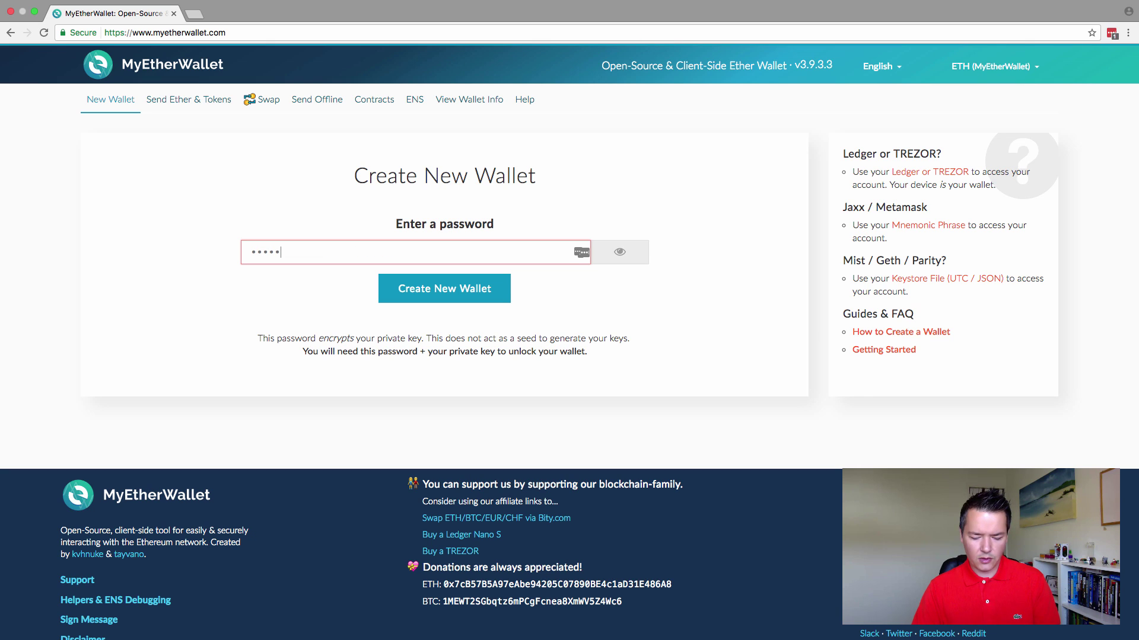
type("•••••••")
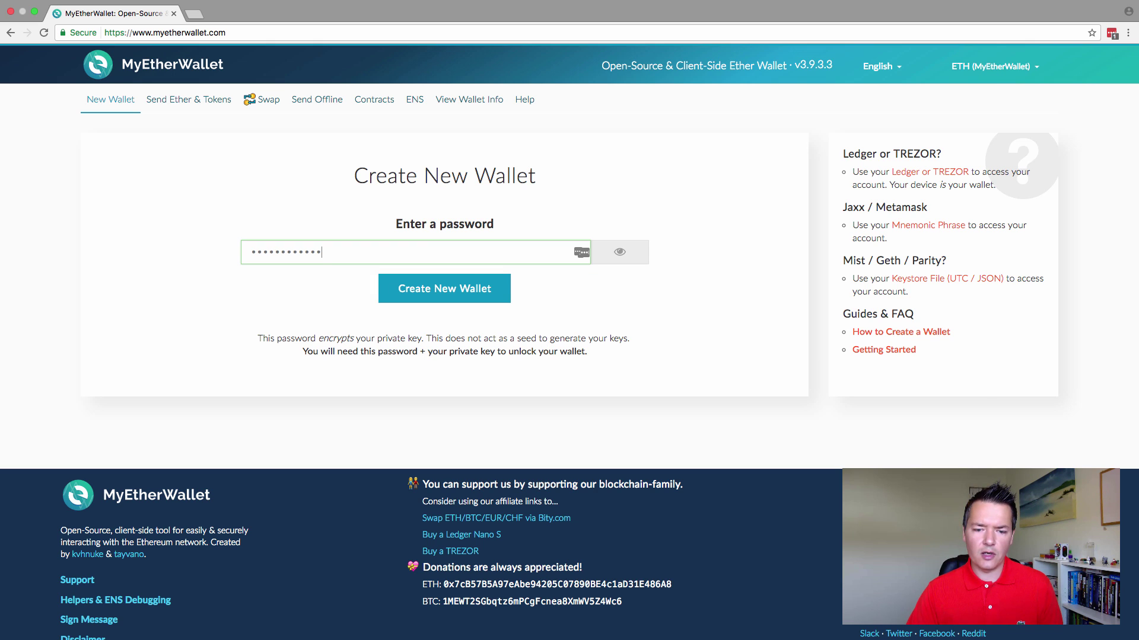
mouse_move(214, 639)
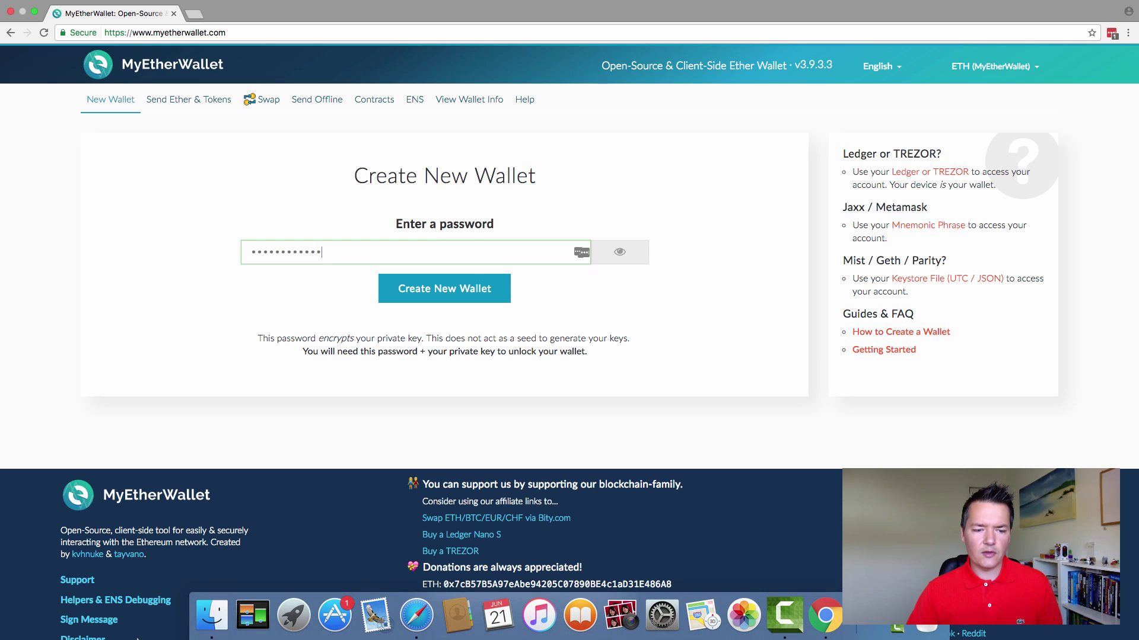
left_click(290, 621)
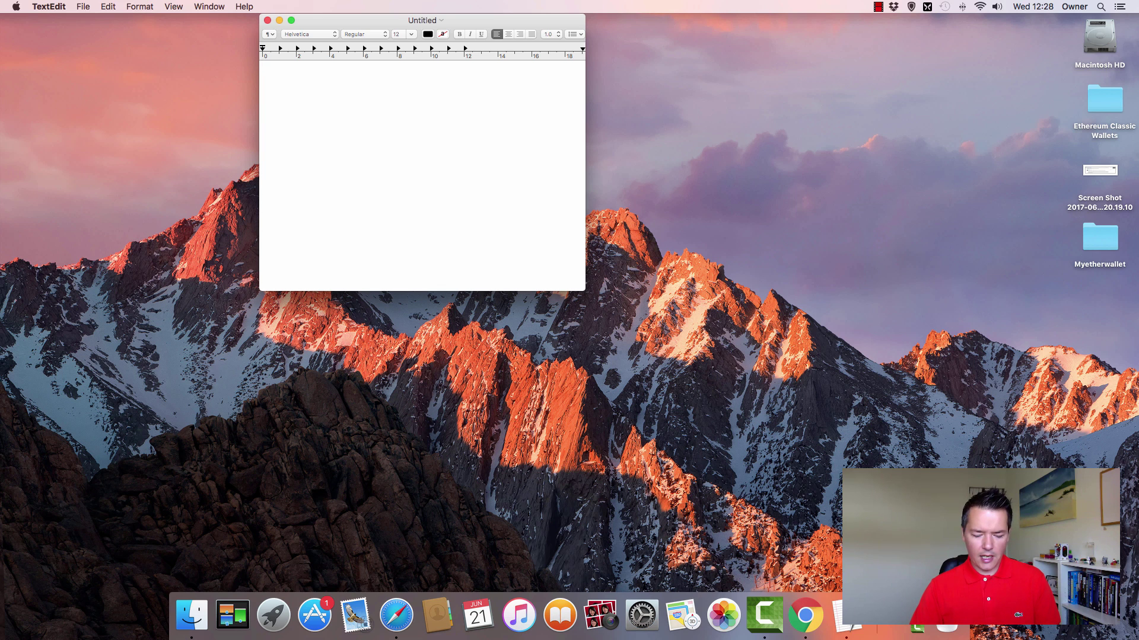
- Type the wallet password into the untitled TextEdit note
type("password123")
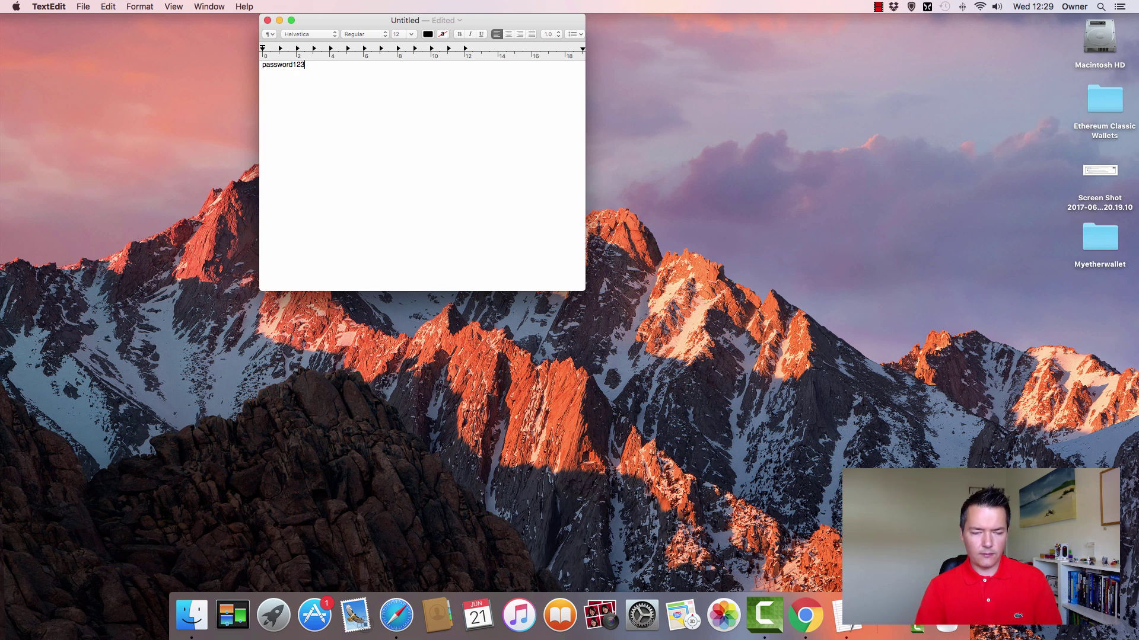
type("4")
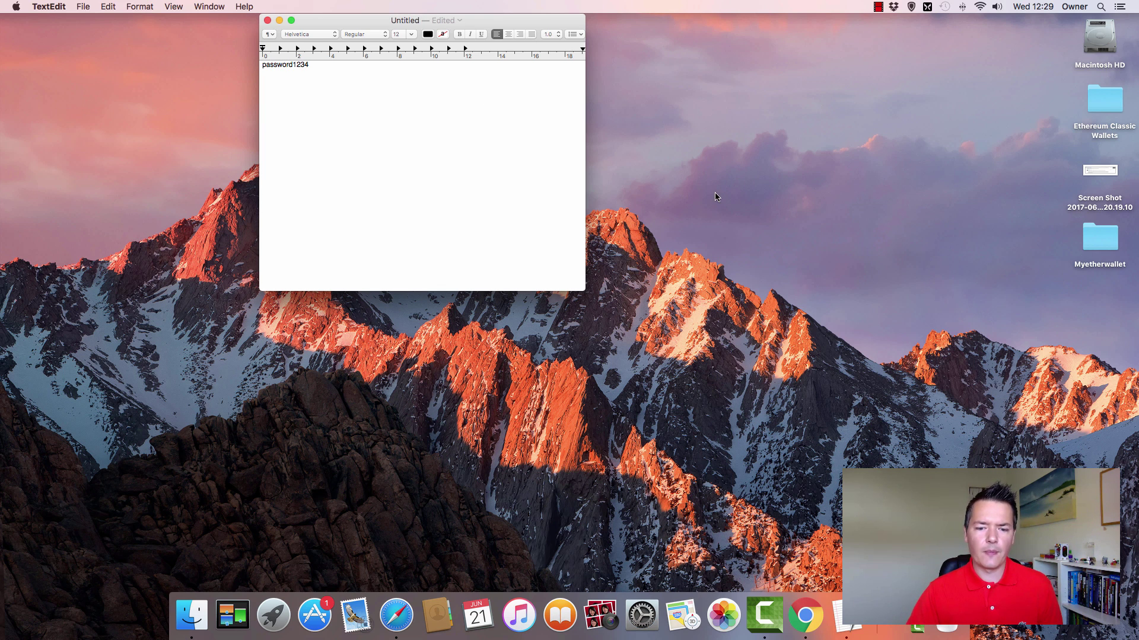
left_click(716, 197)
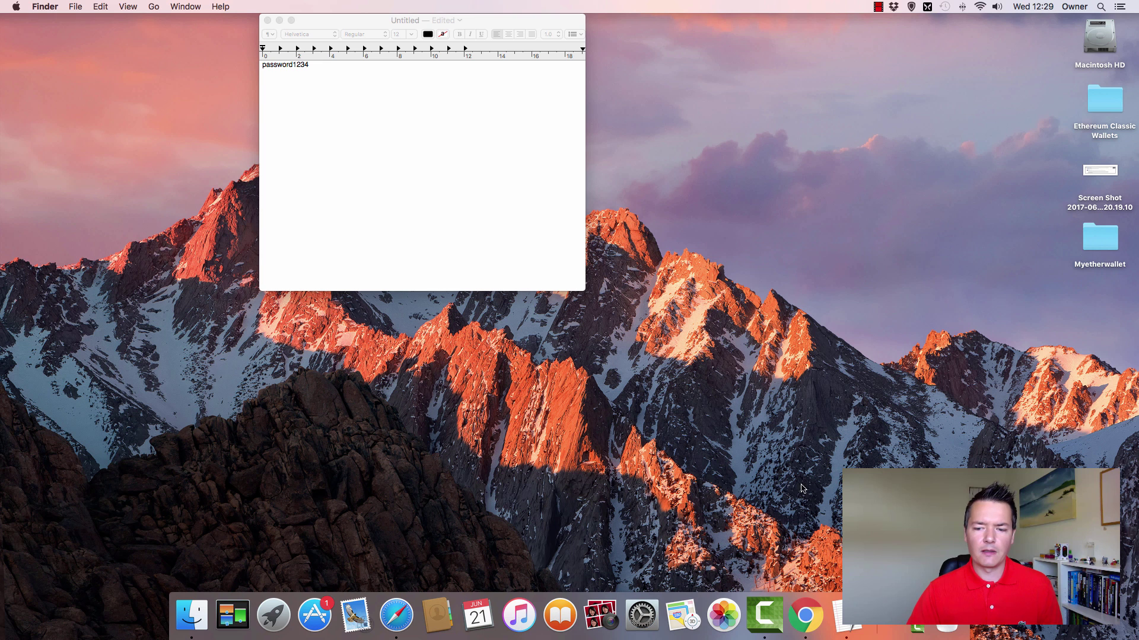
- Create the new wallet and download its UTC / JSON keystore file
left_click(806, 616)
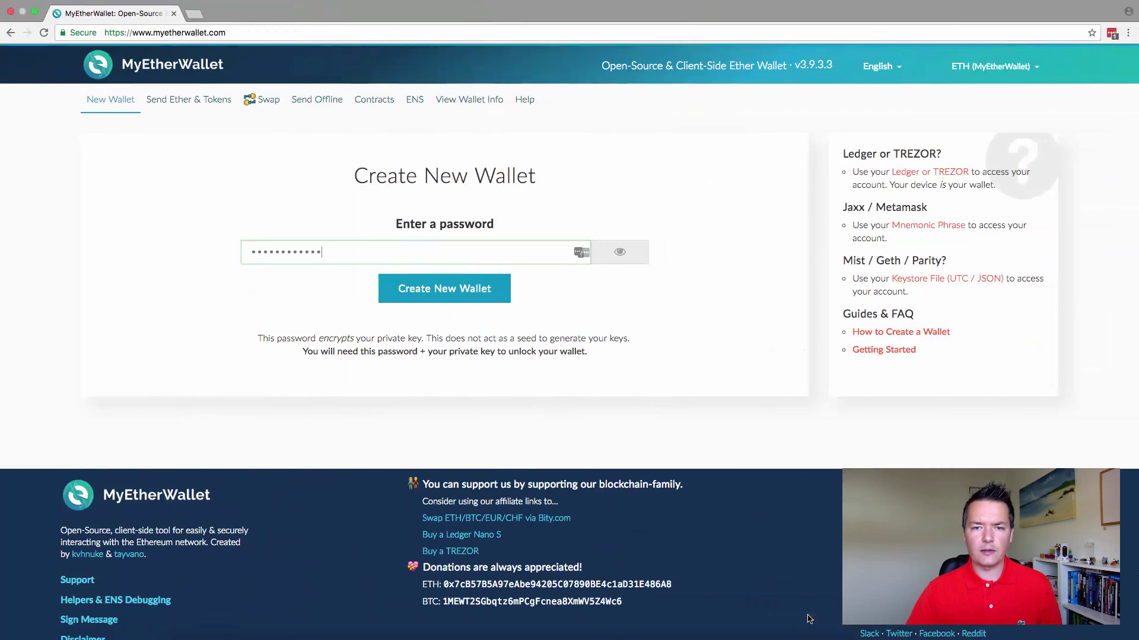
left_click(431, 290)
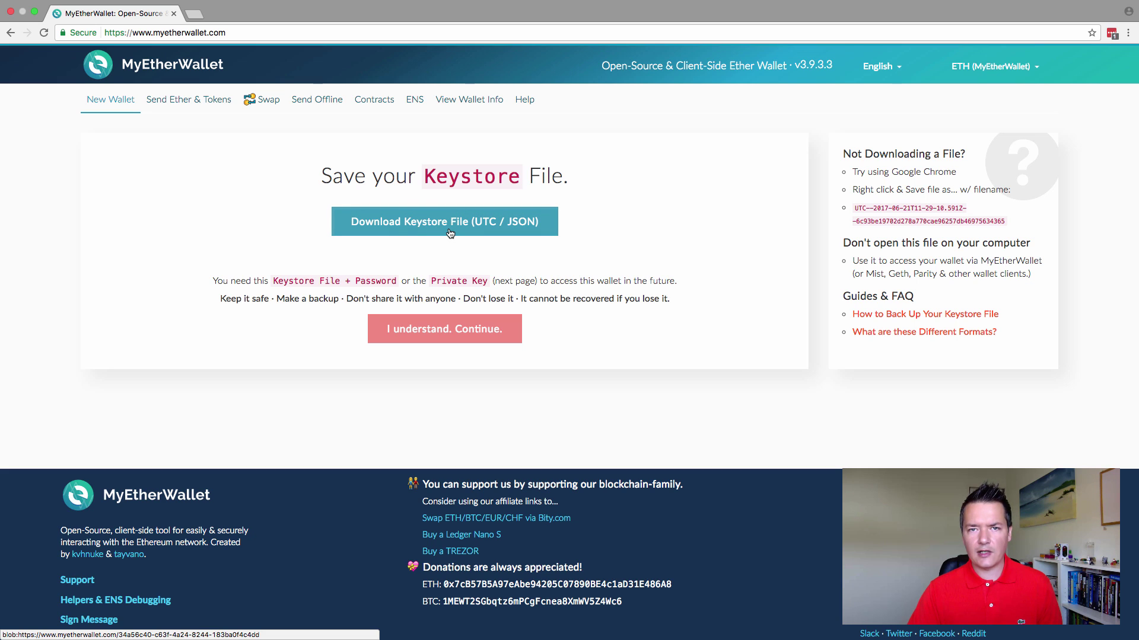
left_click(490, 227)
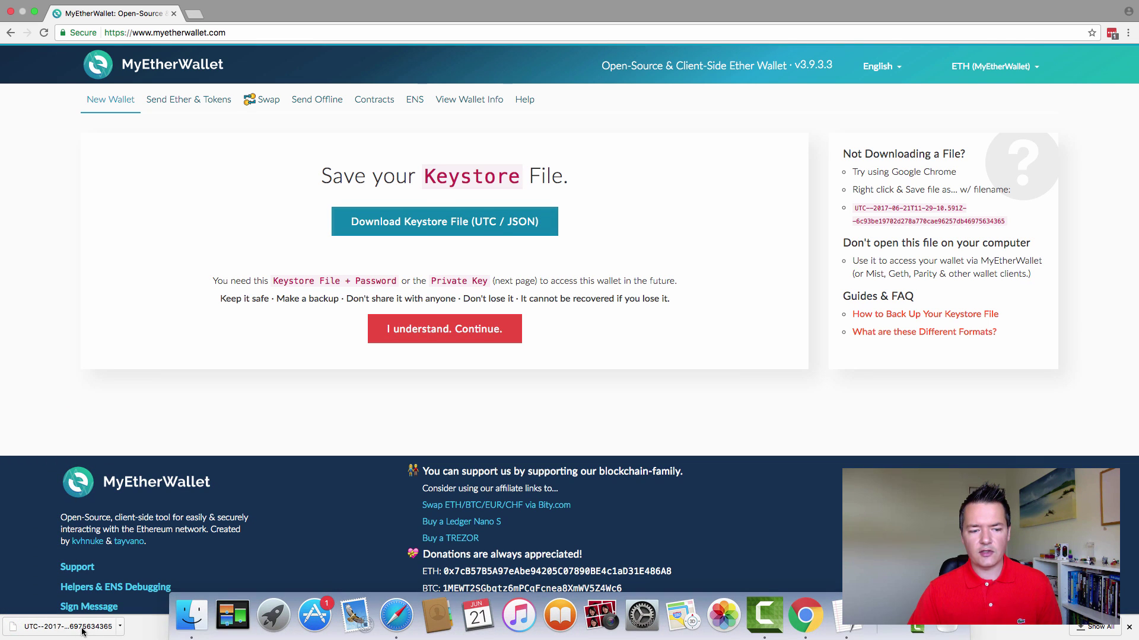
left_click(119, 627)
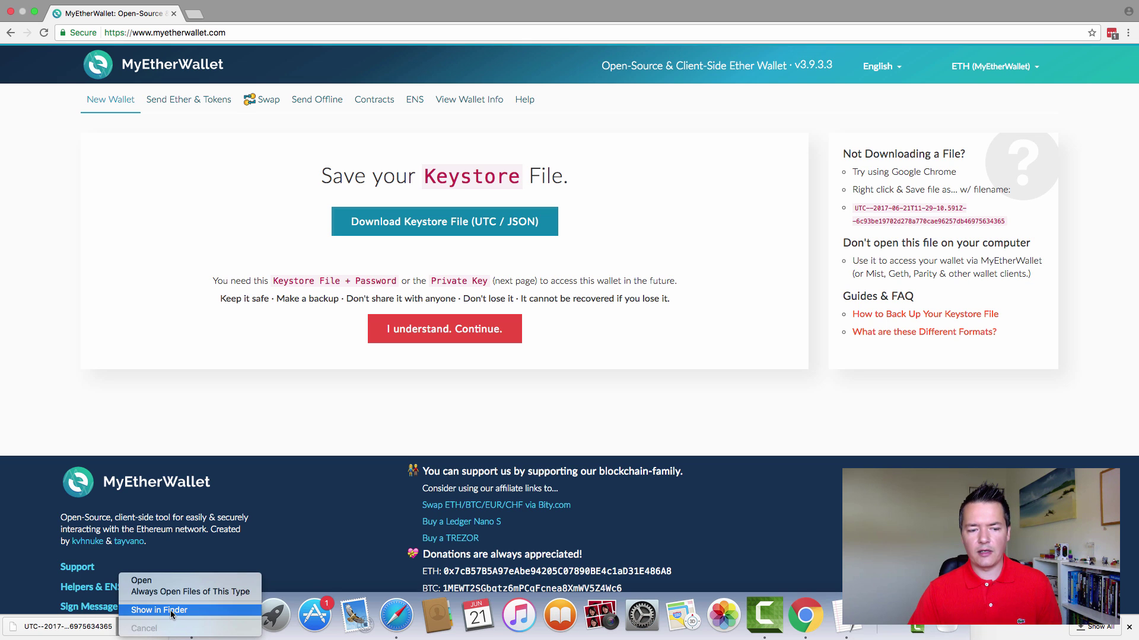
- Move the UTC keystore file from Downloads onto the desktop and minimize the Finder window
left_click(170, 610)
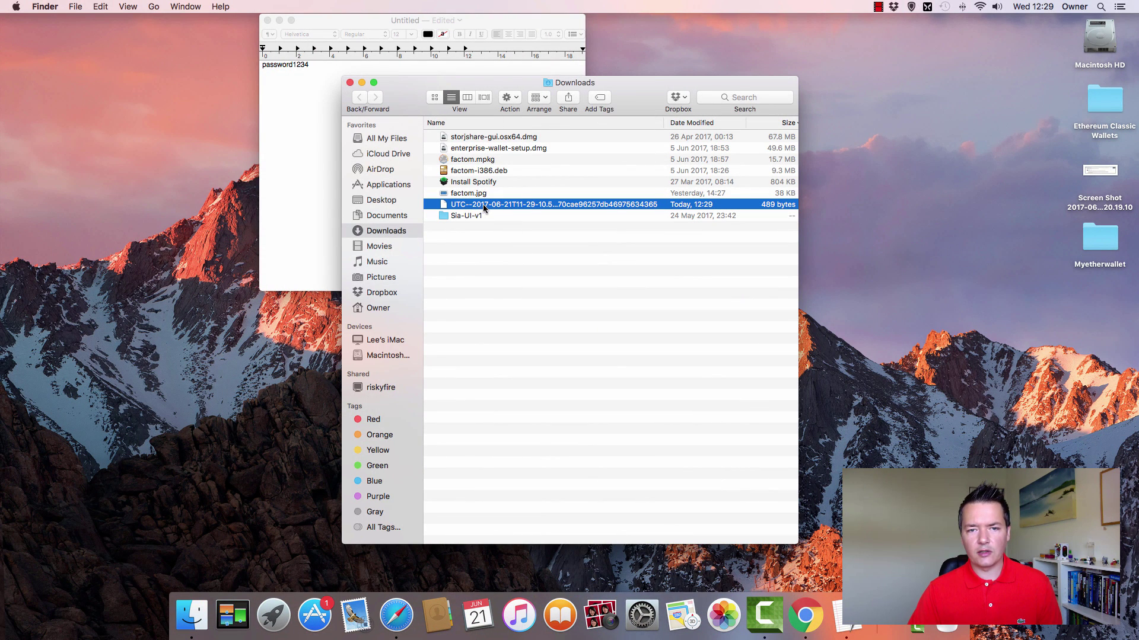
left_click_drag(490, 207, 97, 106)
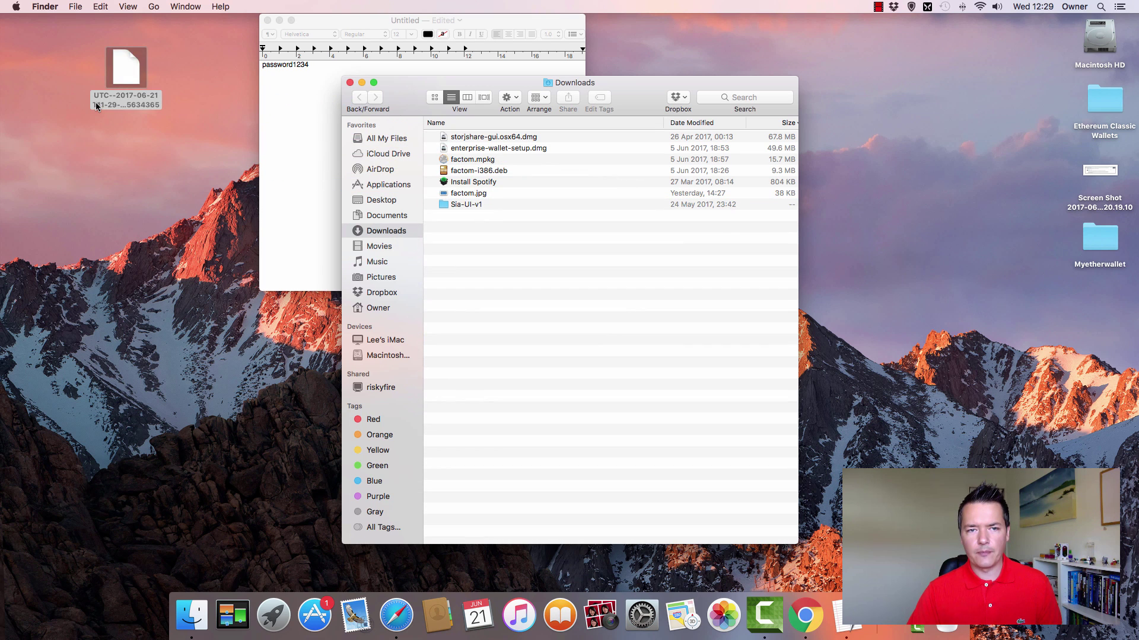
left_click(361, 83)
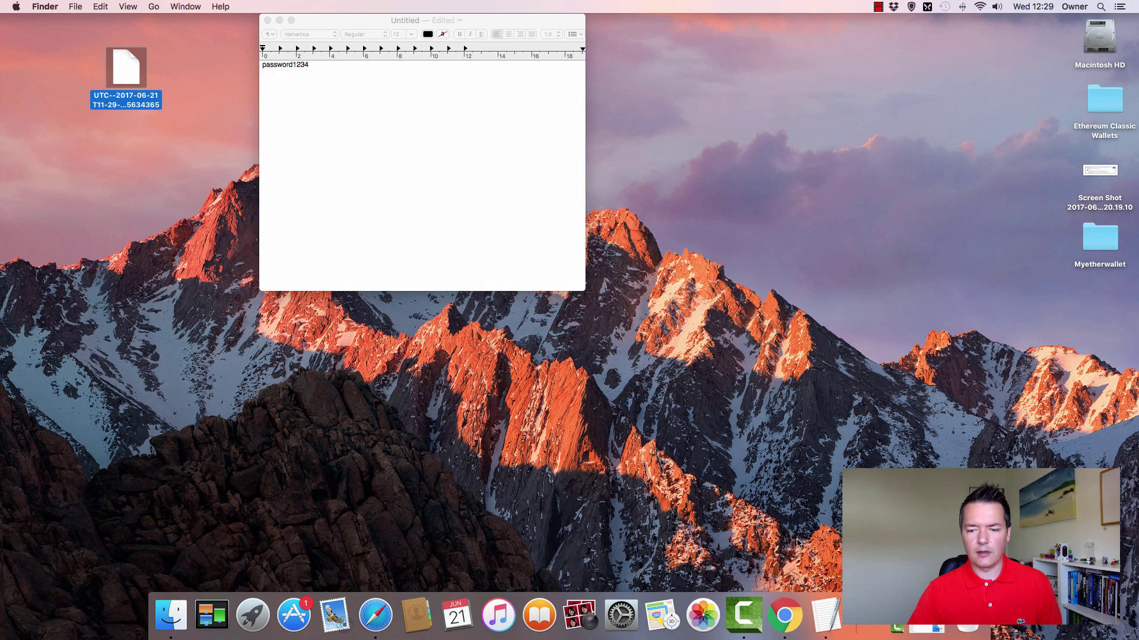
- Continue to the private key page, copy the unencrypted key, and exit Chrome full screen
left_click(784, 617)
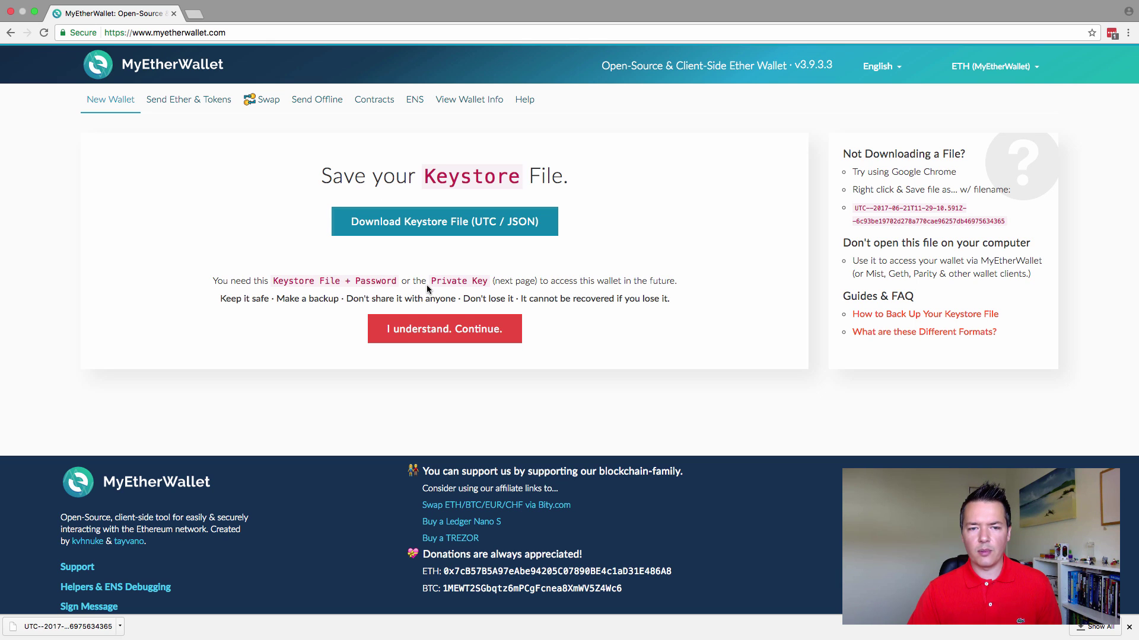
left_click(454, 336)
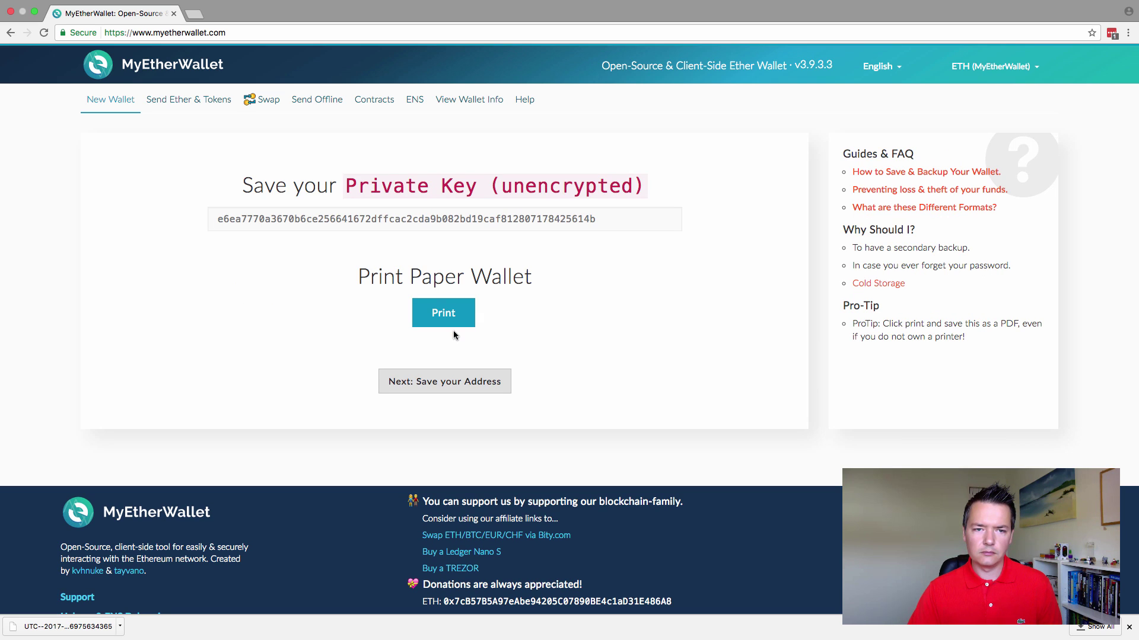
double_click(495, 219)
right_click(494, 219)
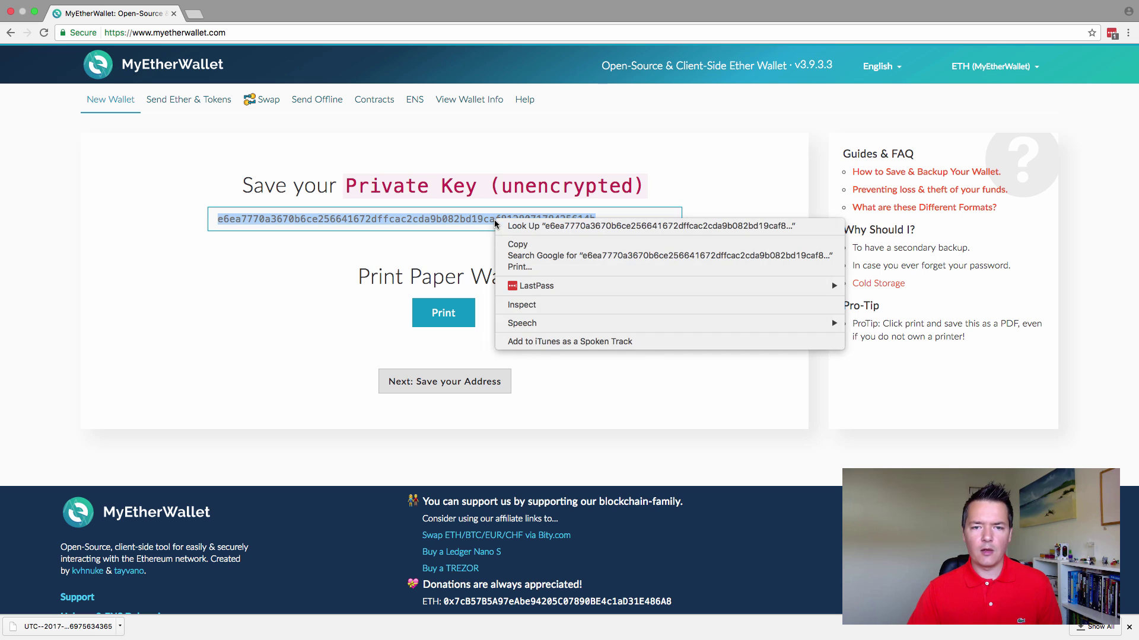
left_click(514, 245)
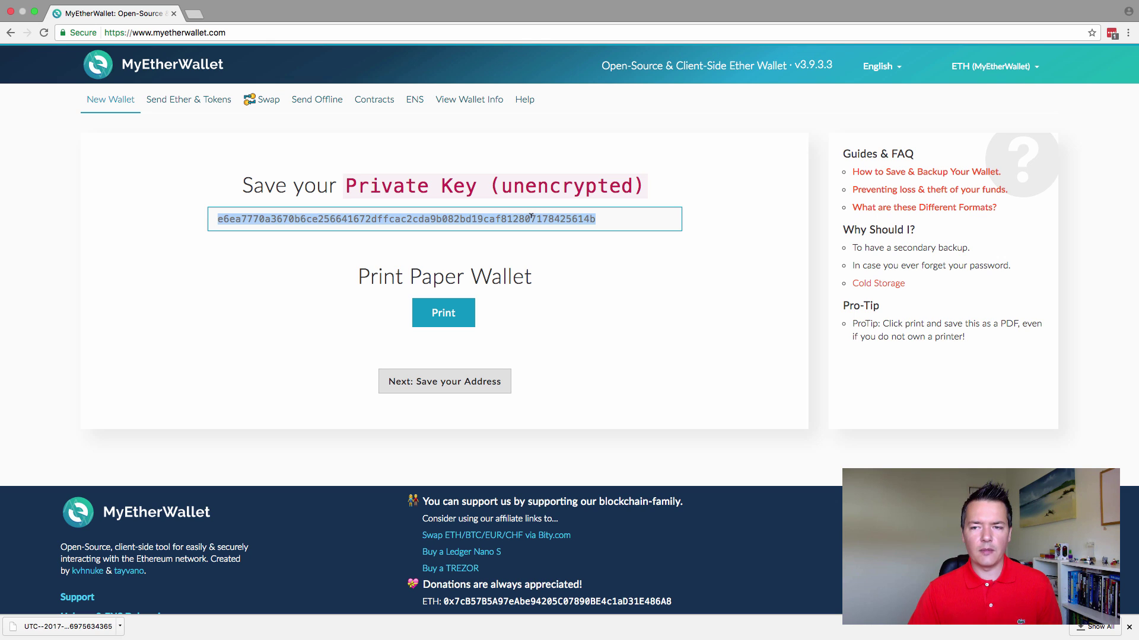
left_click(34, 12)
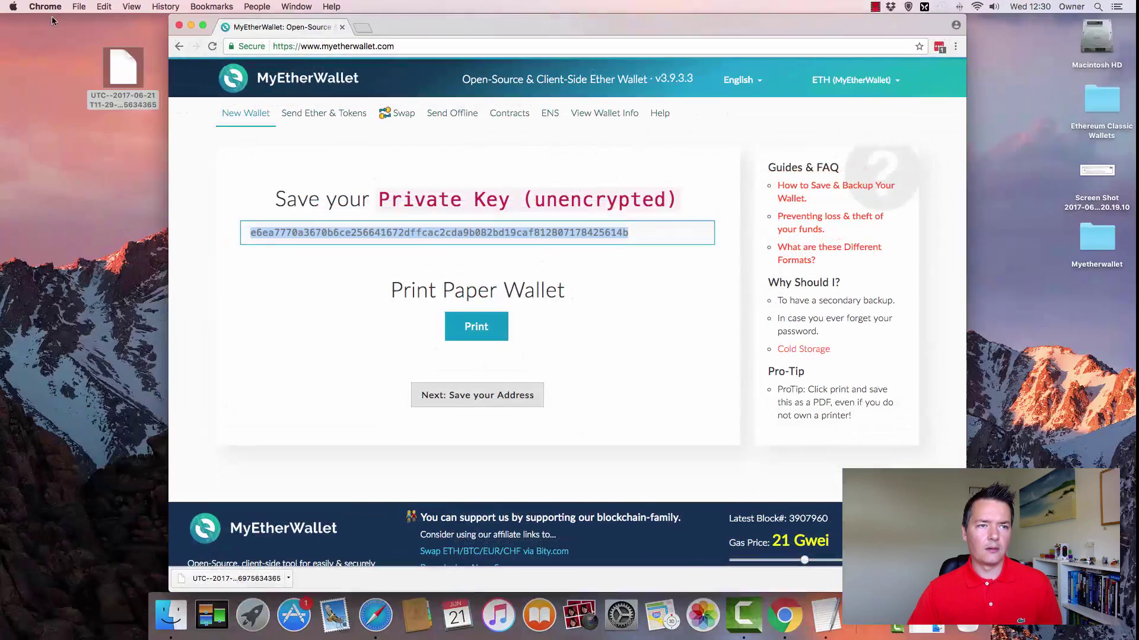
- Paste the private key into the TextEdit note and add a 'password' label at the top
left_click(191, 25)
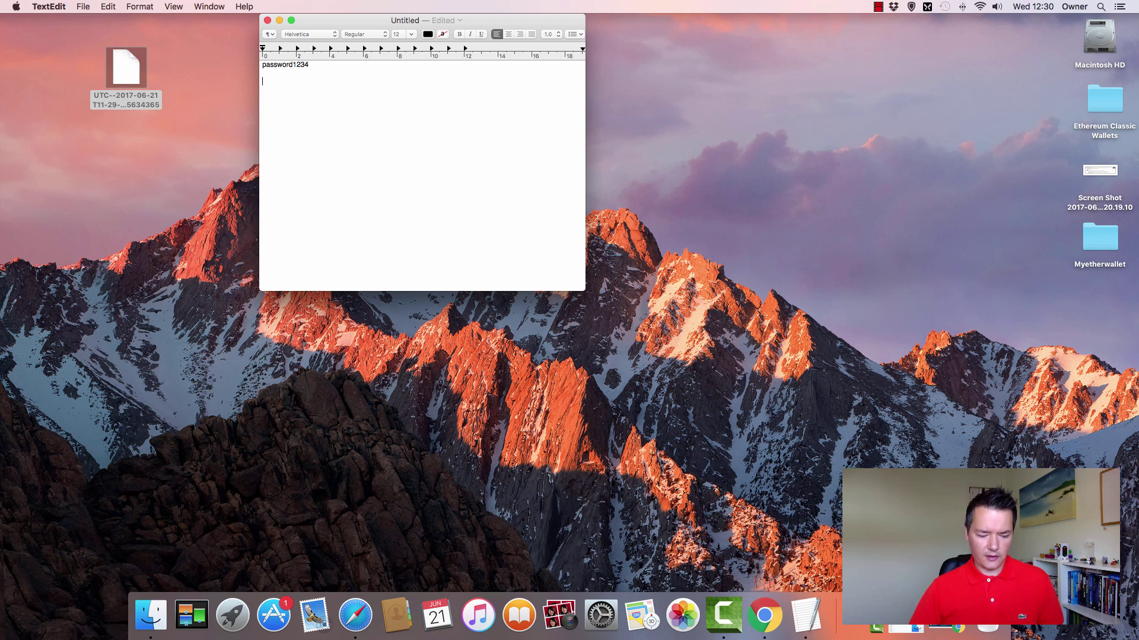
key("super+v")
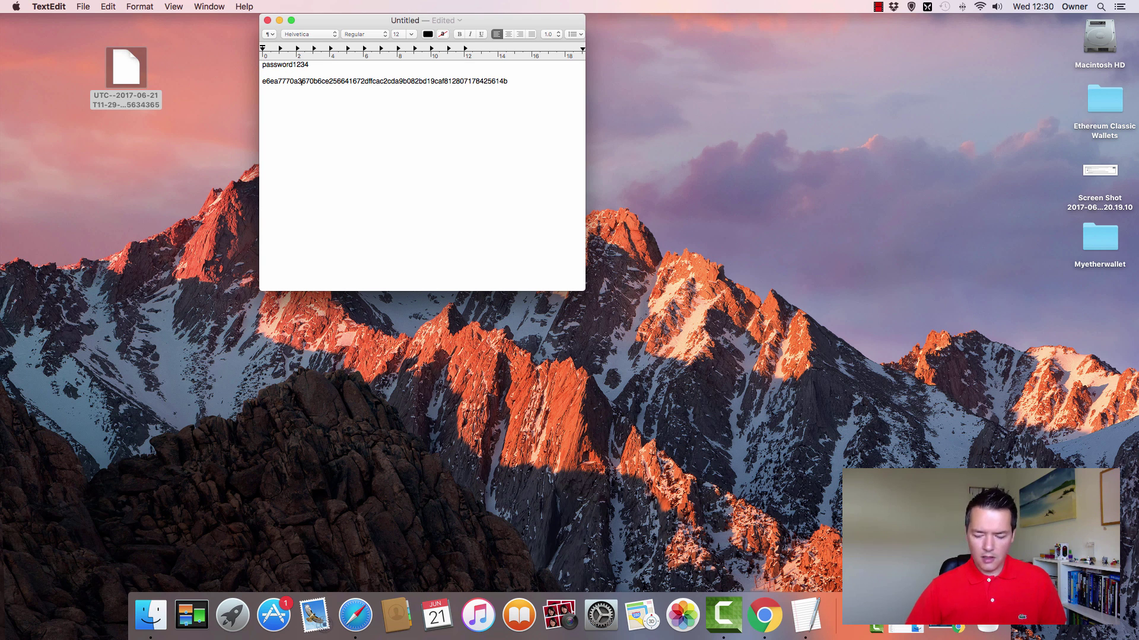
key("super+Up")
key("Return")
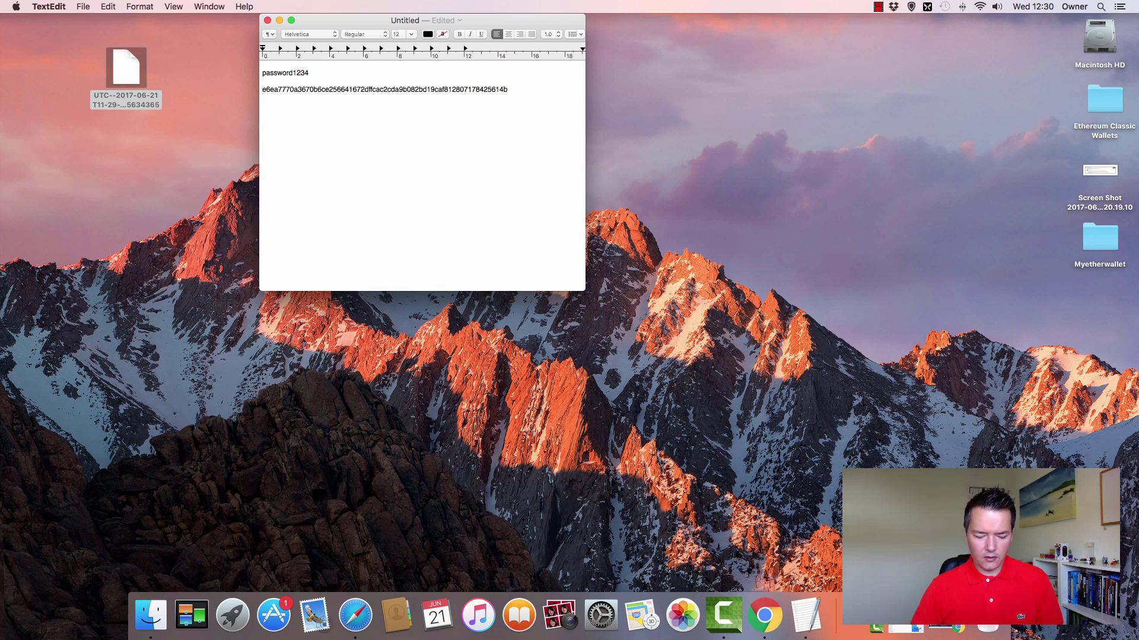
type("password")
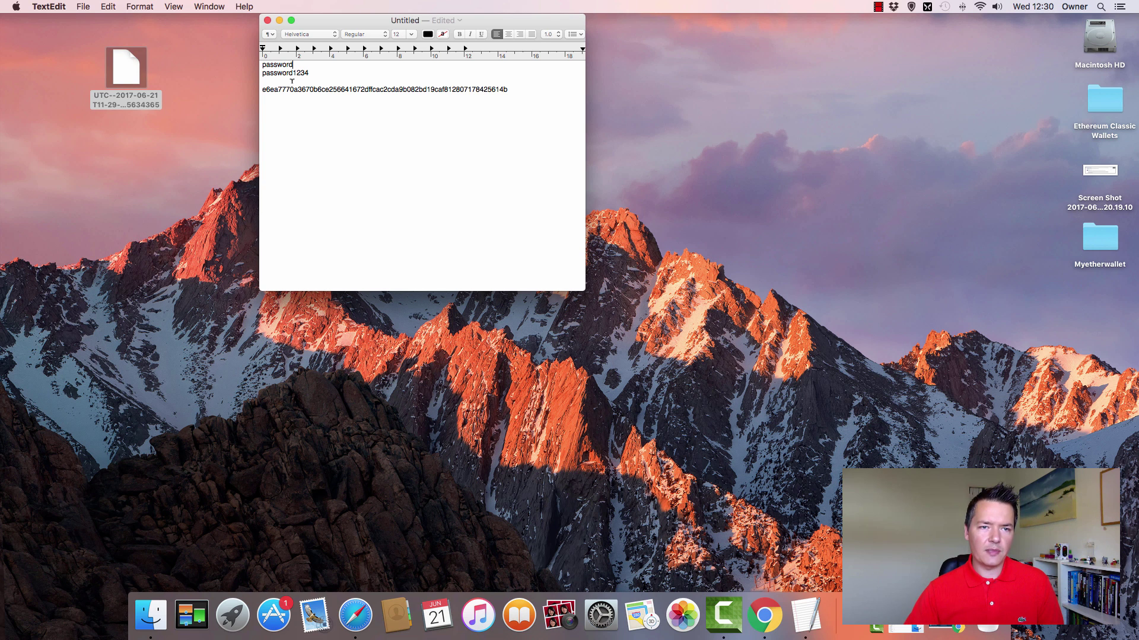
- Label the key "private key don't share" and add an 'address' heading below it
key("Return")
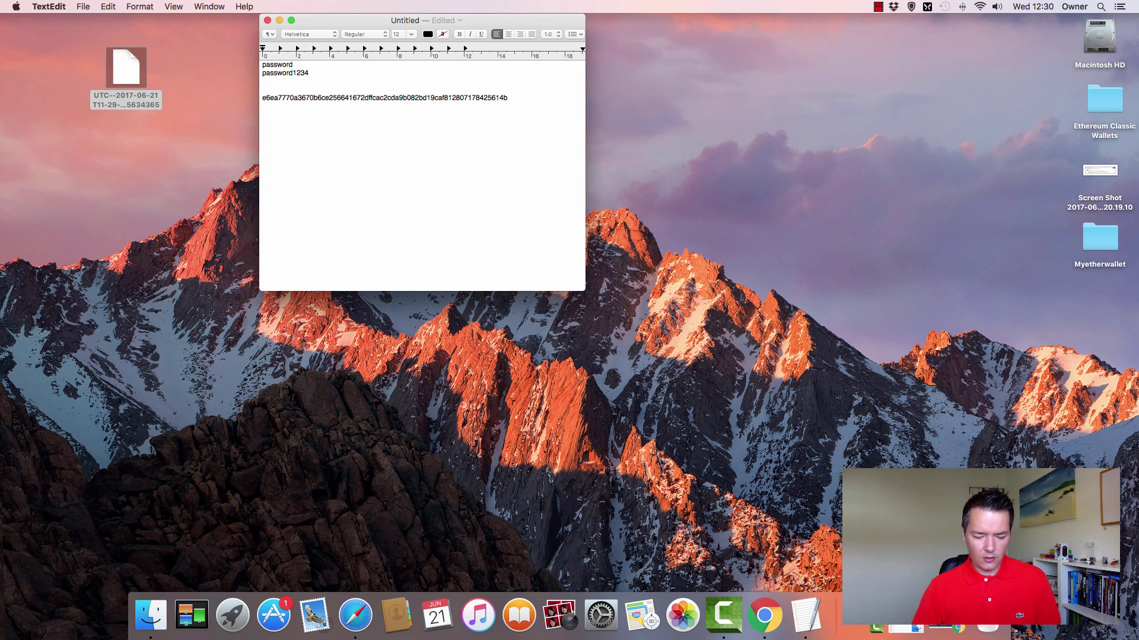
type("private ")
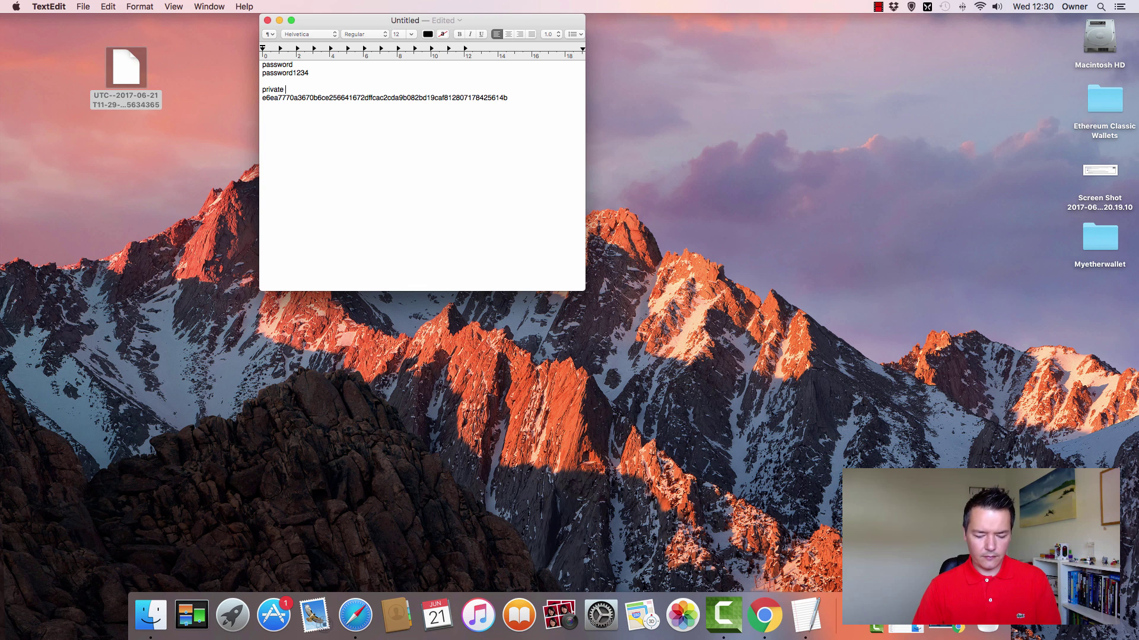
type("key don")
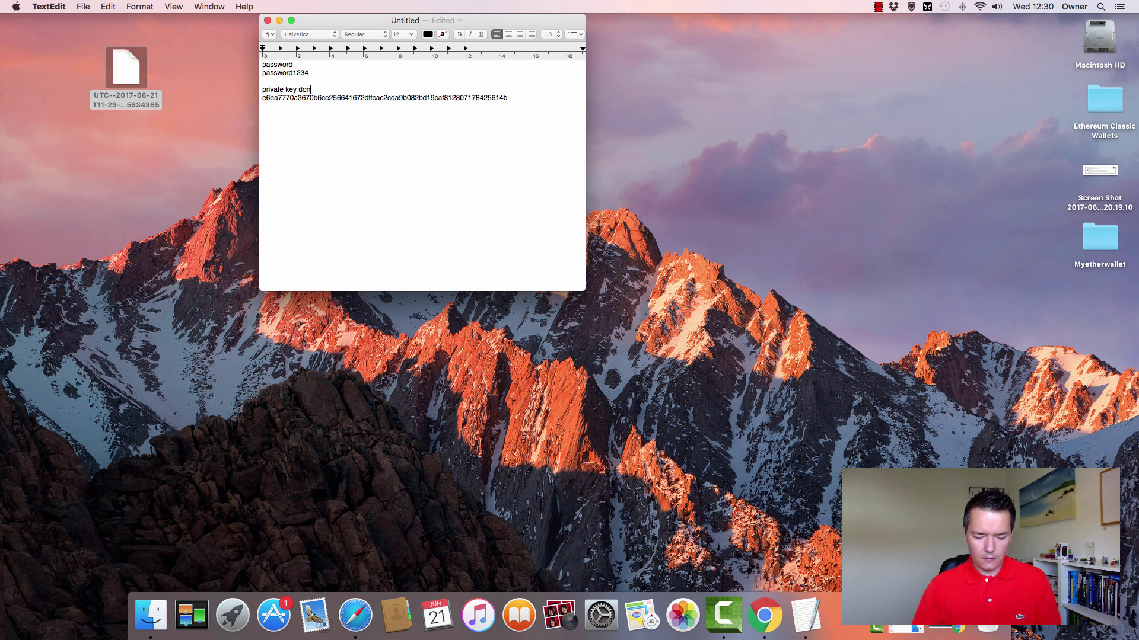
type("'t")
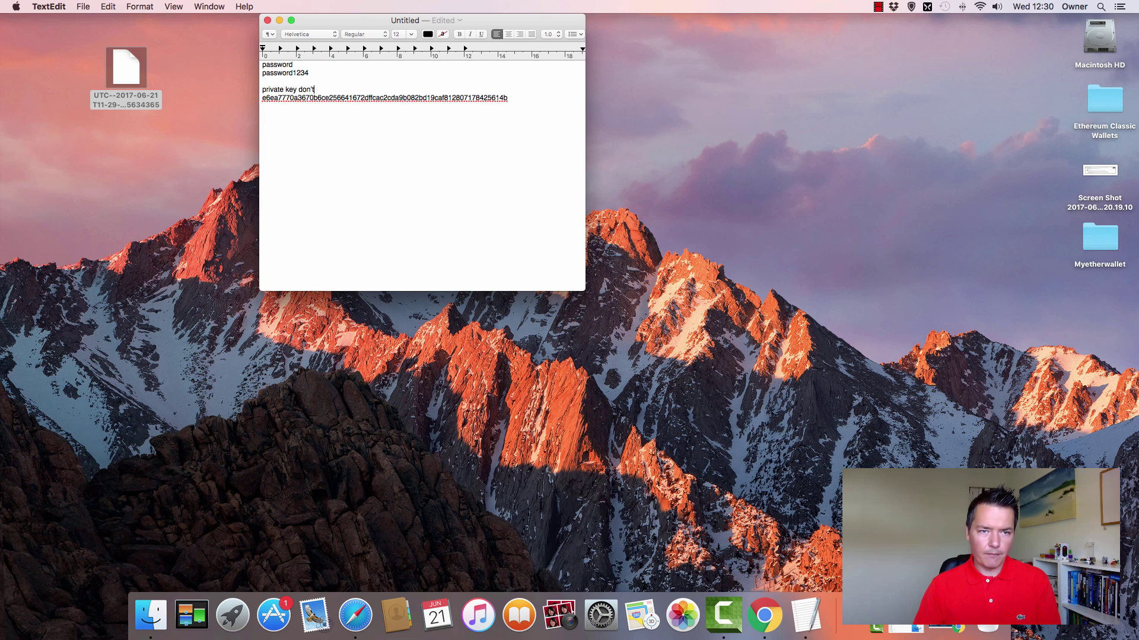
type(" sh")
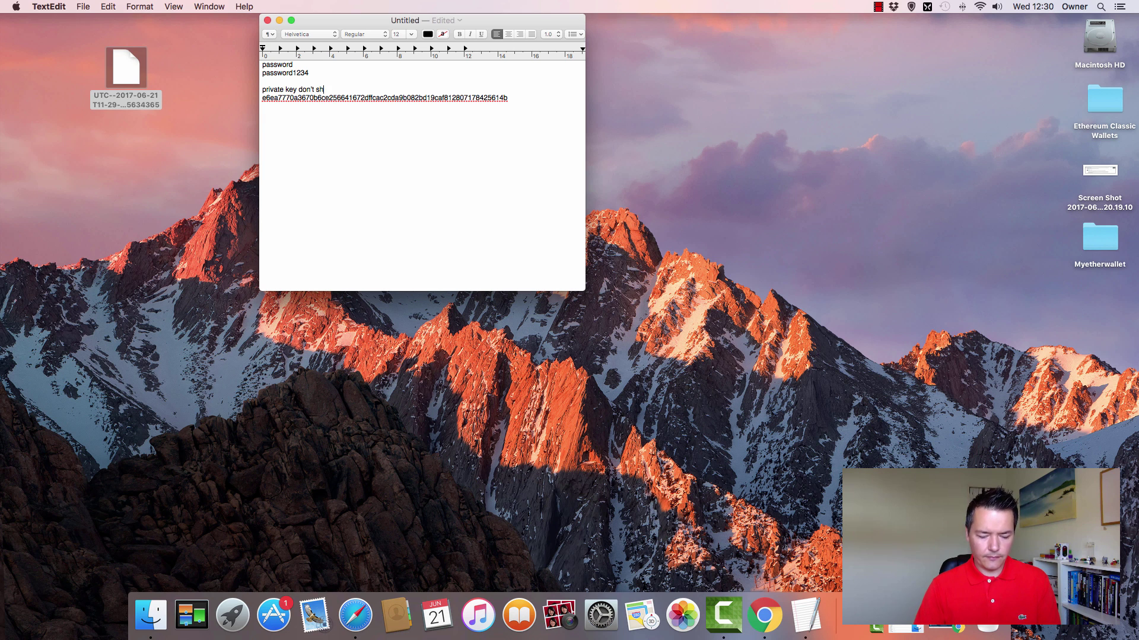
type("are")
key("super+Down")
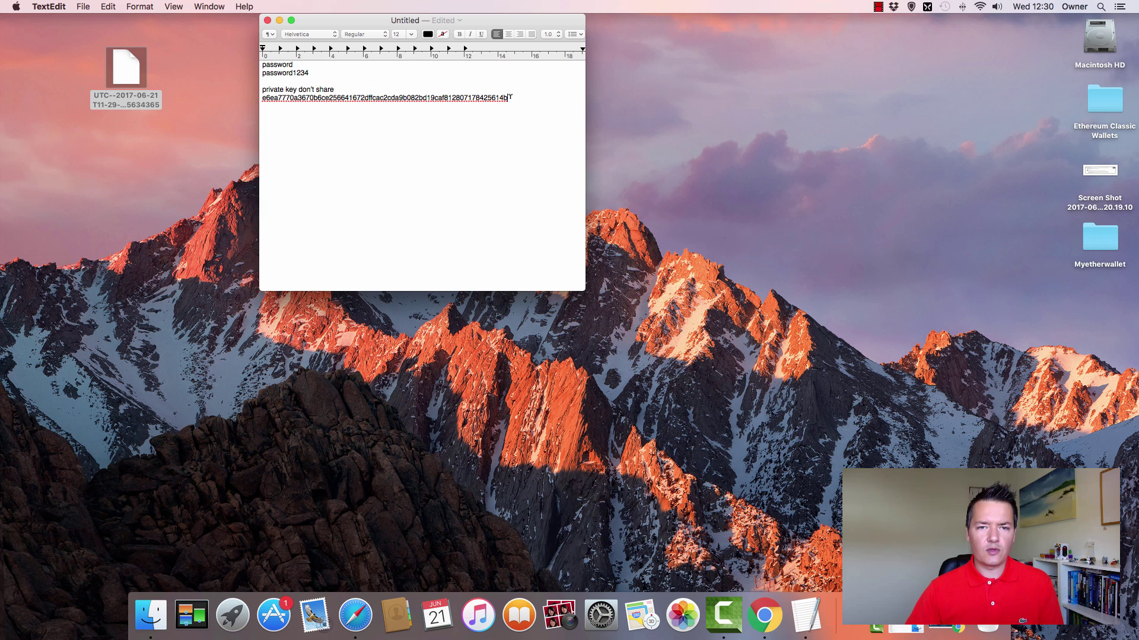
key("Return")
key("Return")
type("address")
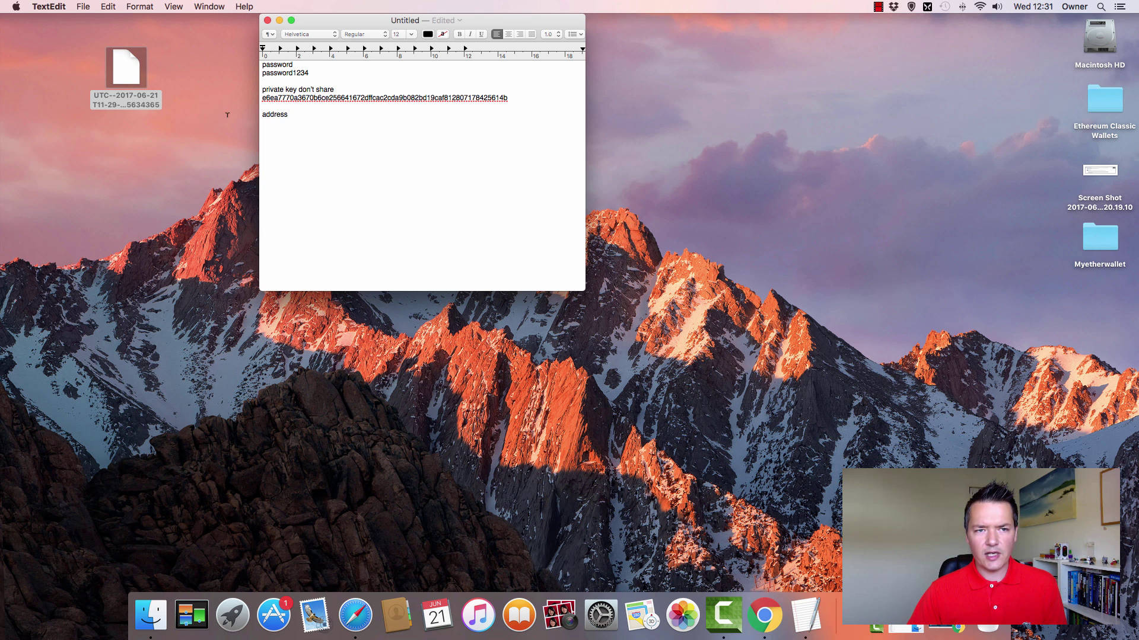
- Go on to 'Next: Save your Address', then return to the MyEtherWallet home page via its logo
left_click(942, 625)
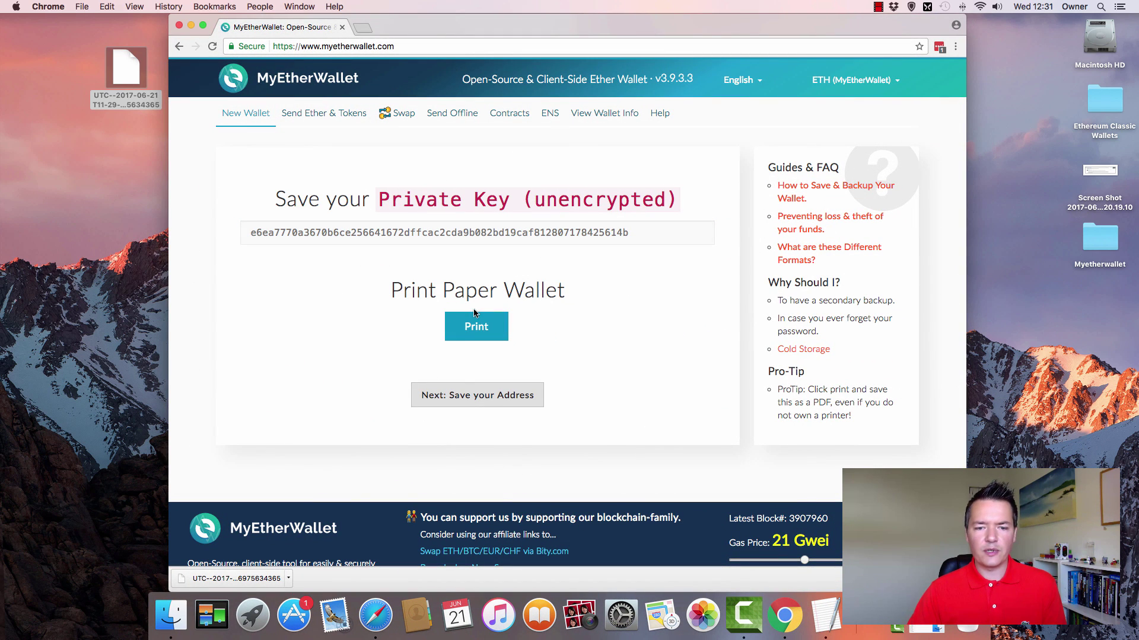
left_click(487, 401)
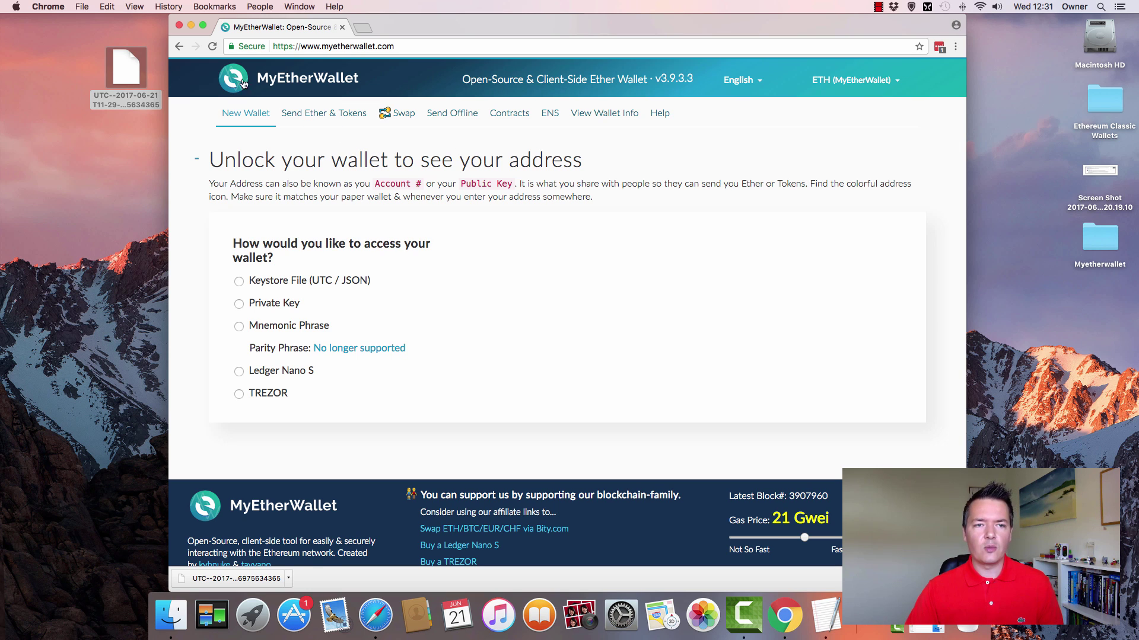
left_click(306, 80)
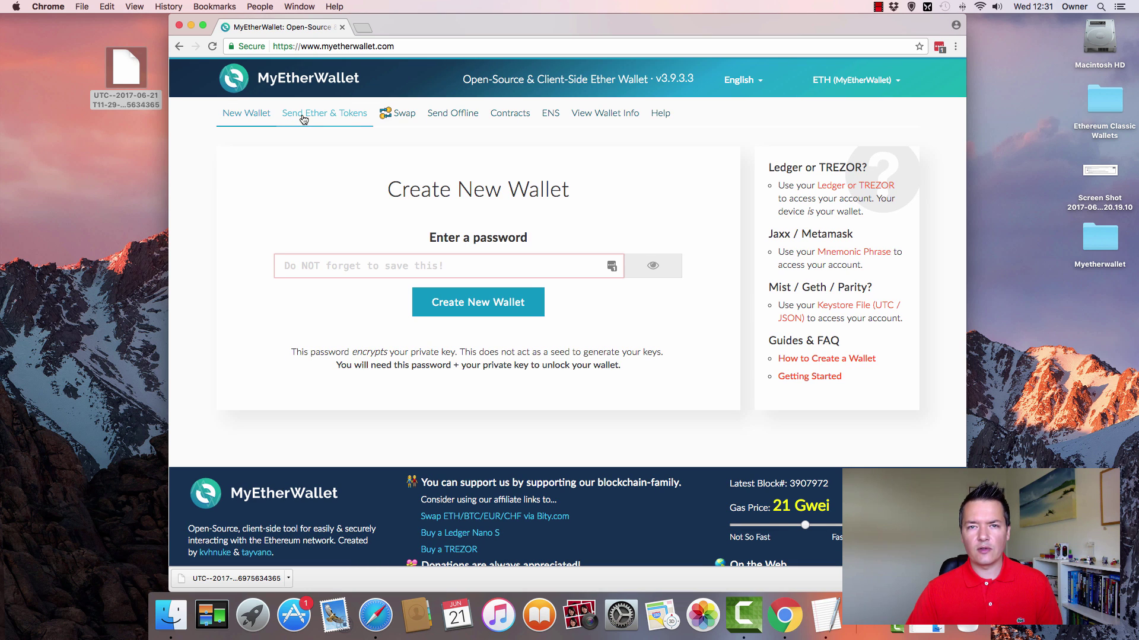
- On Send Ether & Tokens, choose Keystore File and load the UTC file from the Desktop
left_click(303, 118)
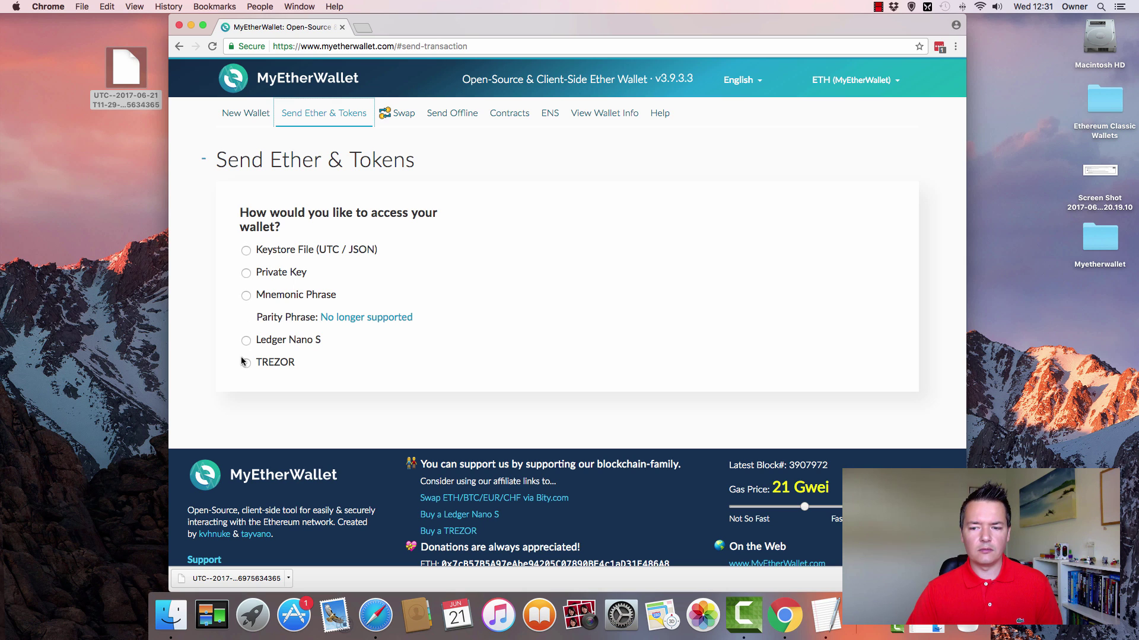
left_click(248, 252)
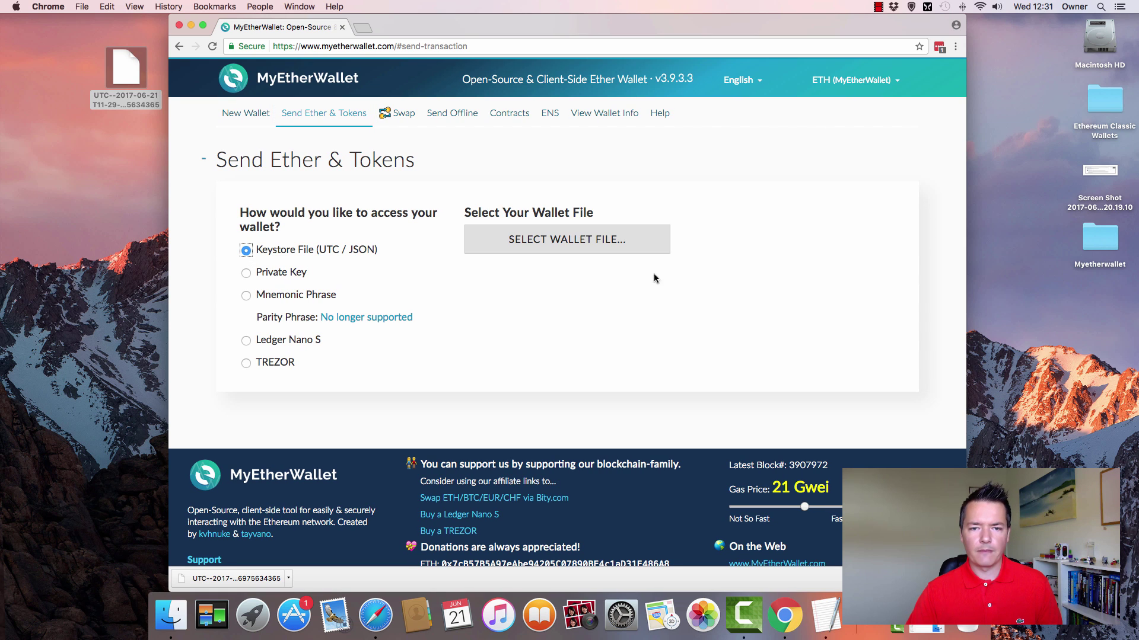
left_click(560, 245)
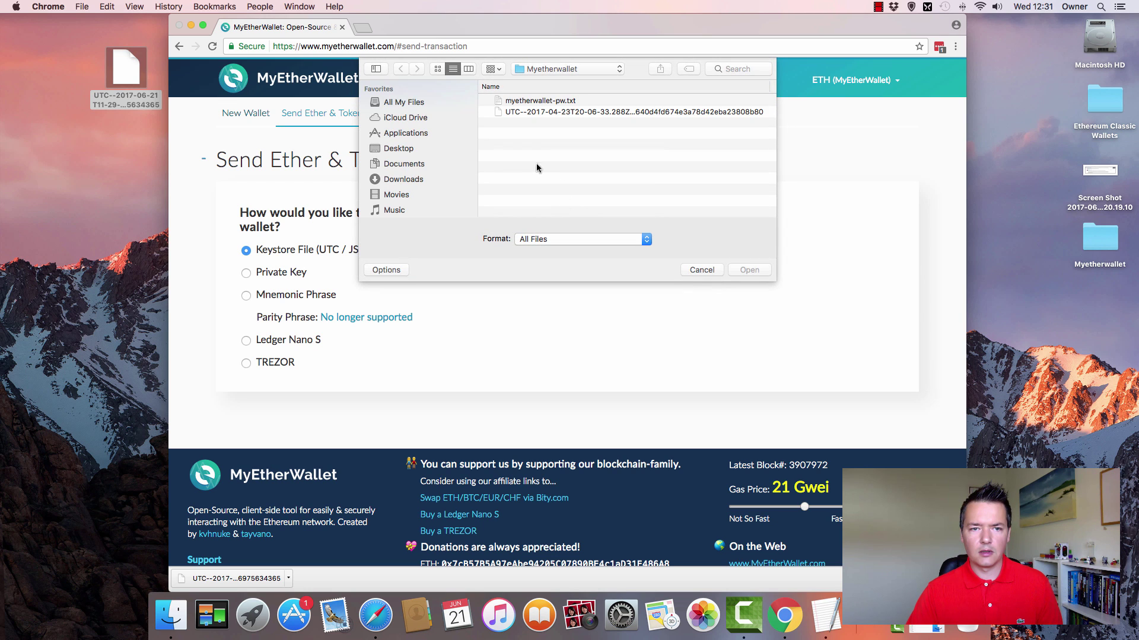
left_click(404, 150)
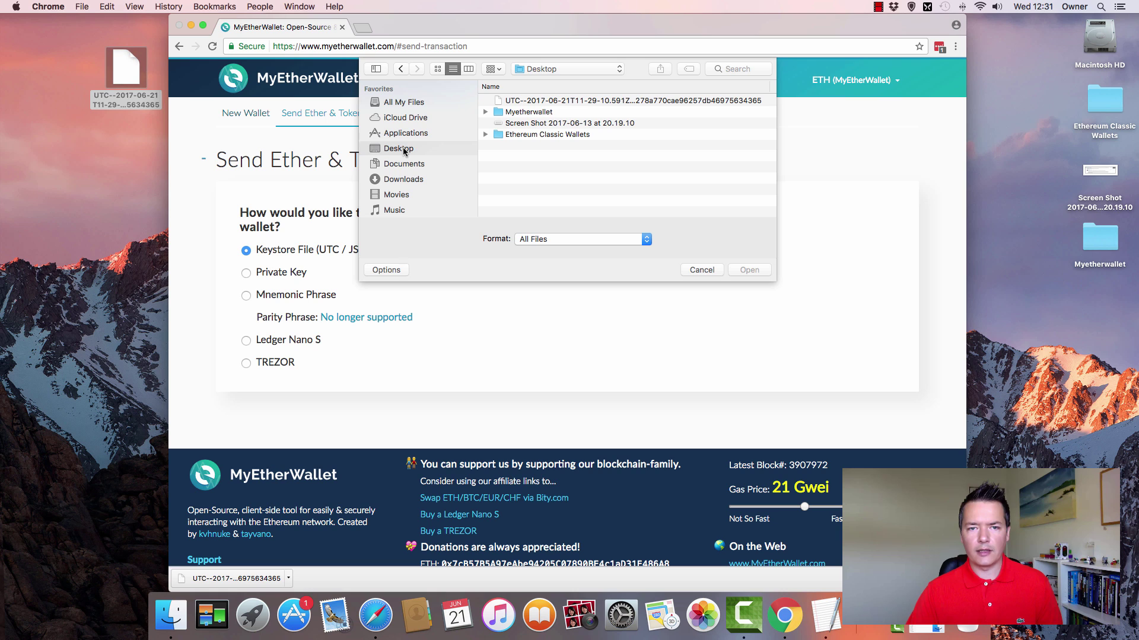
left_click(549, 102)
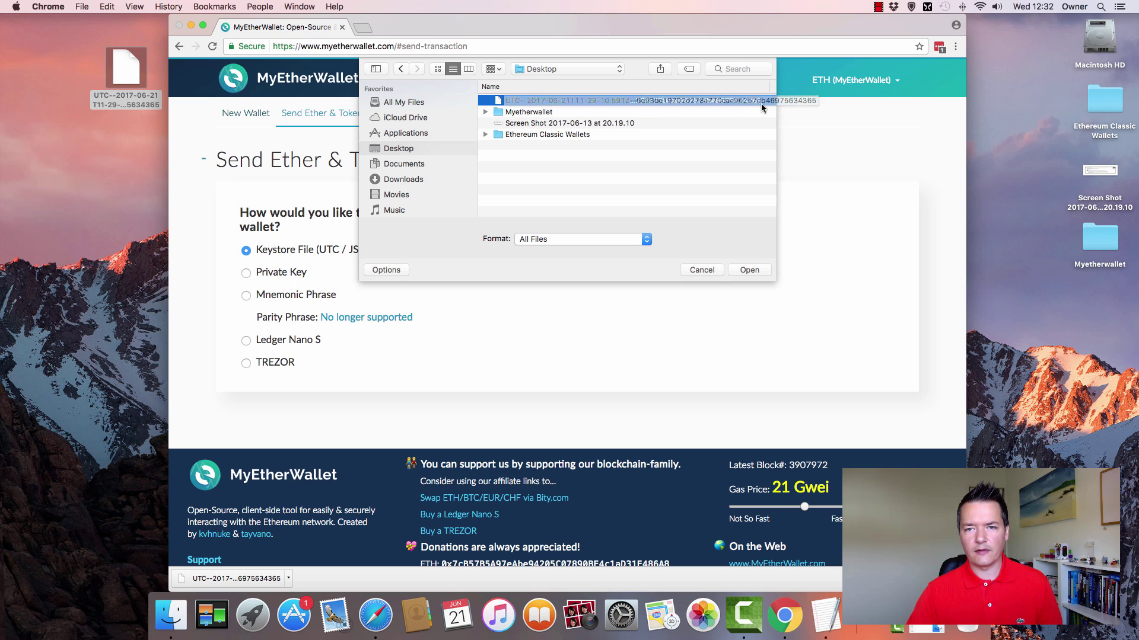
left_click(749, 270)
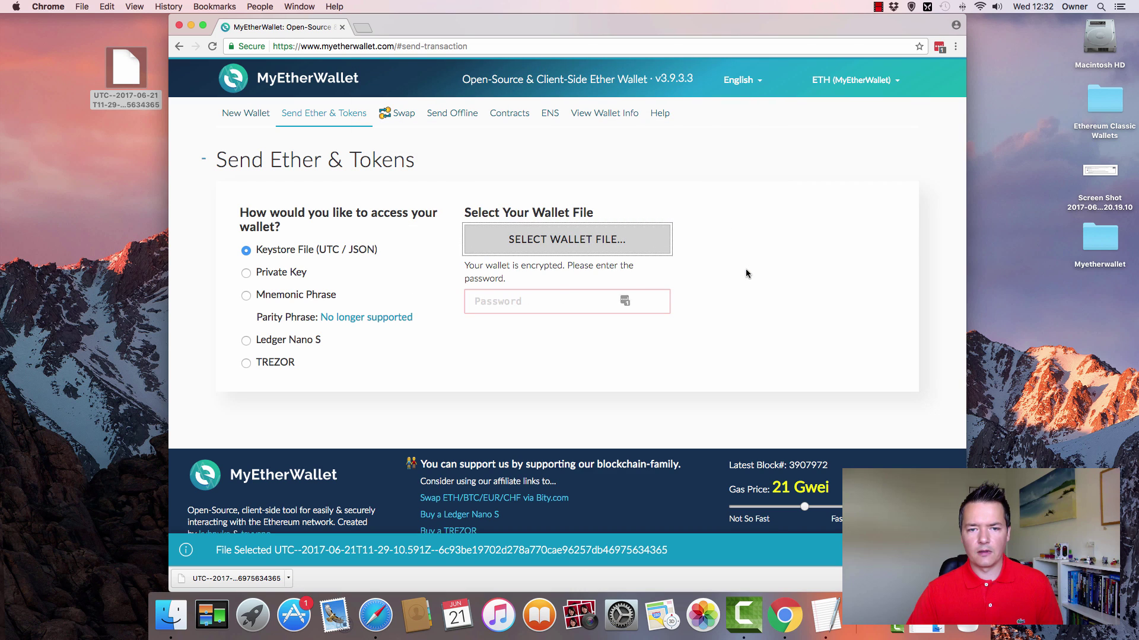
- Enter the wallet password and unlock the wallet
left_click(544, 299)
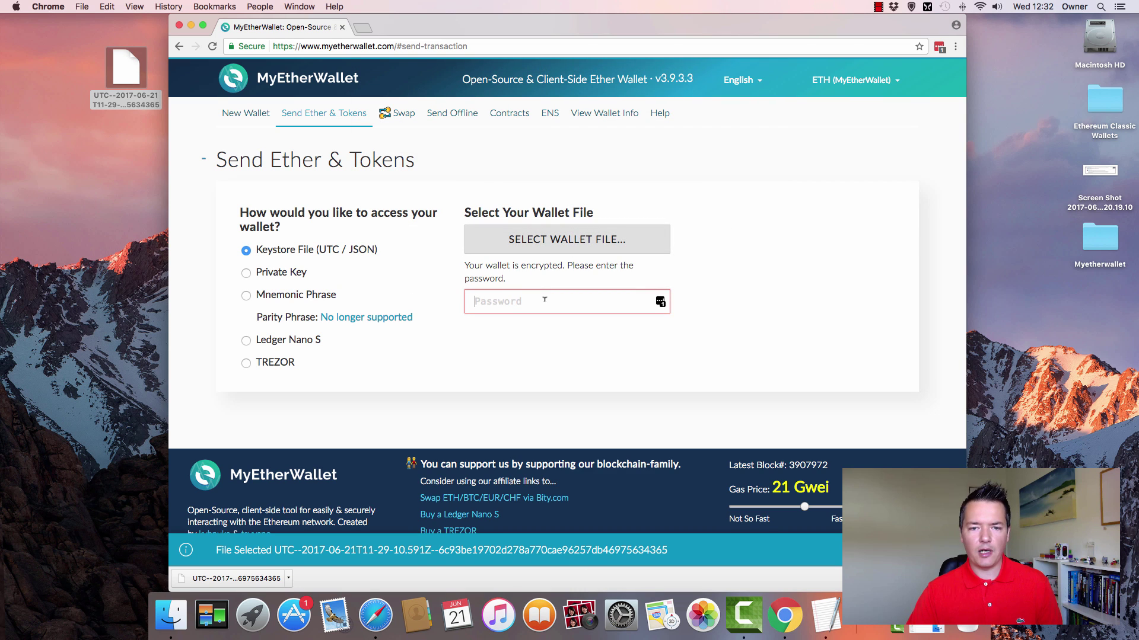
type("****")
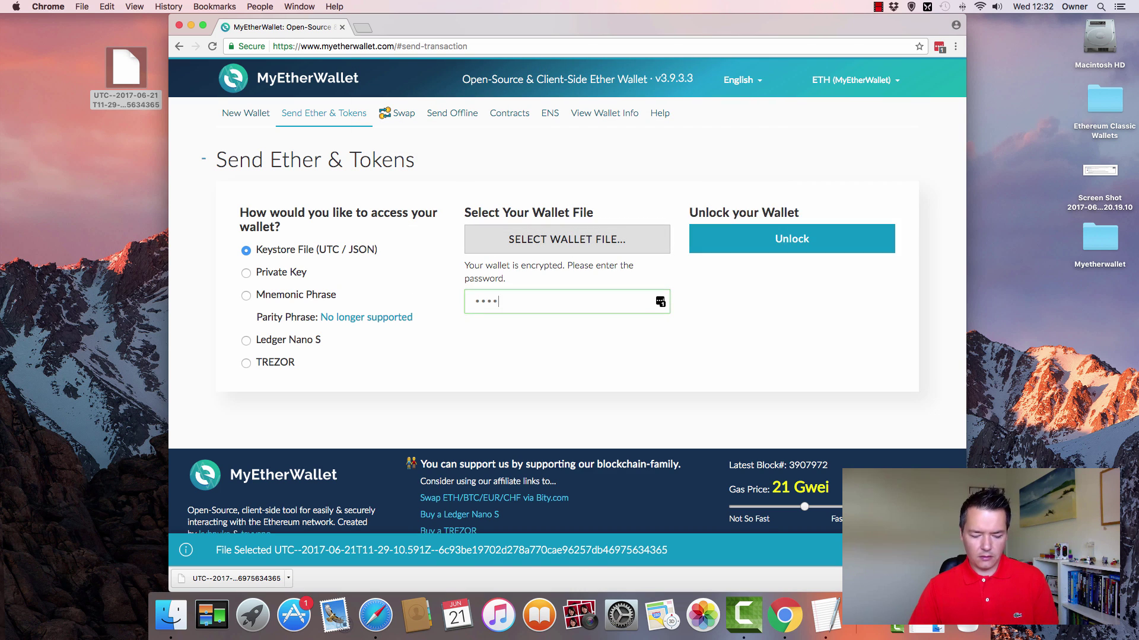
type("********")
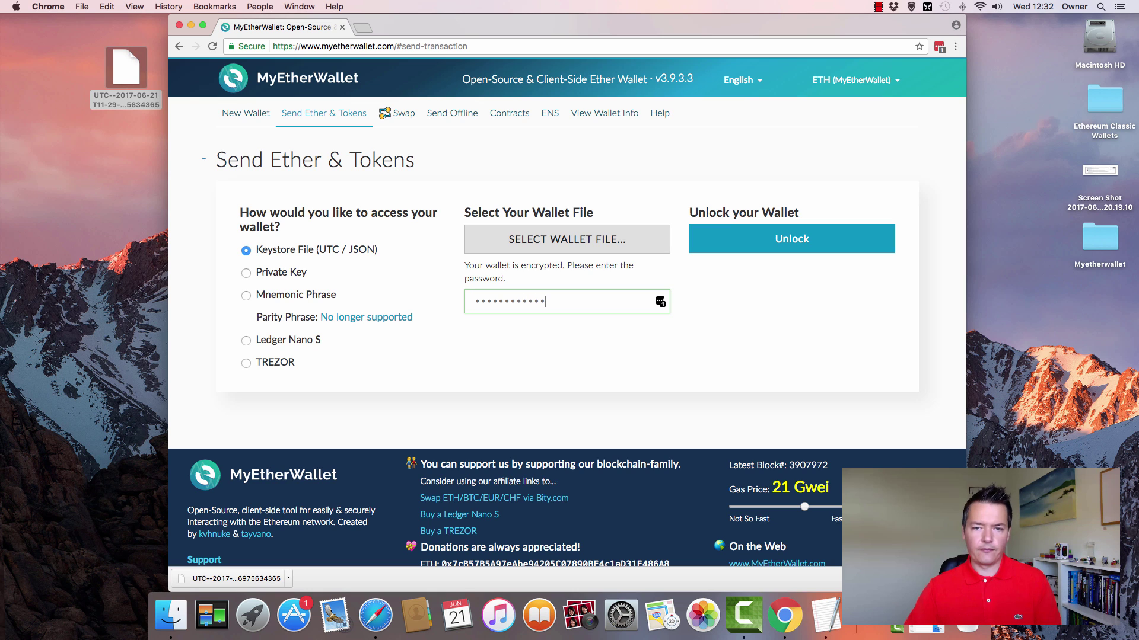
left_click(765, 243)
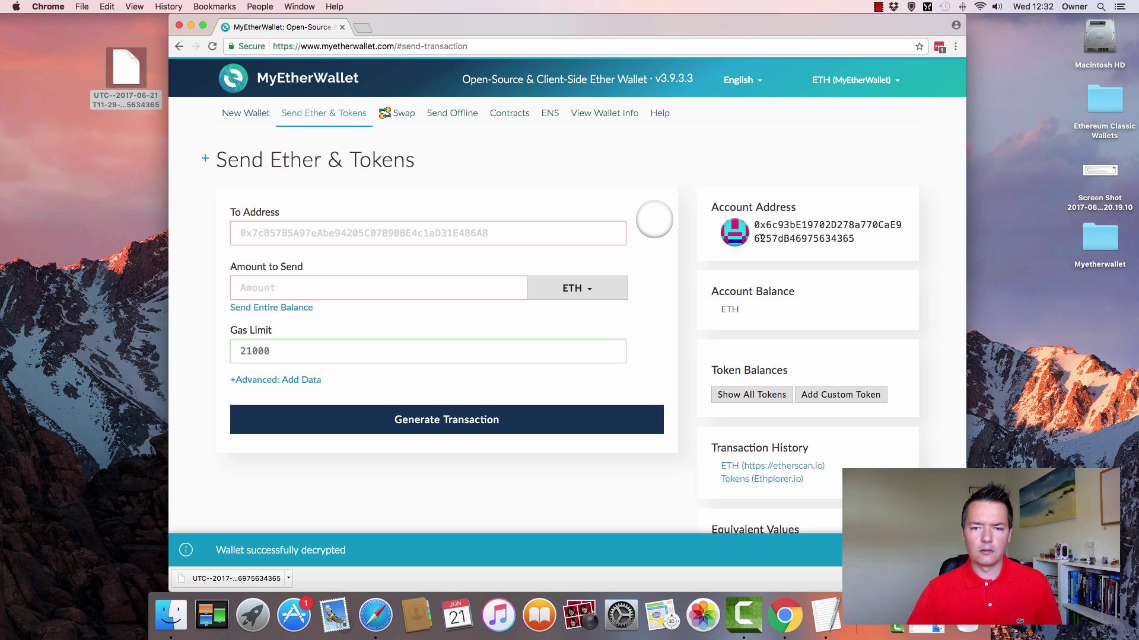
- Copy the unlocked wallet's account address, then take Chrome out of full screen
left_click(202, 25)
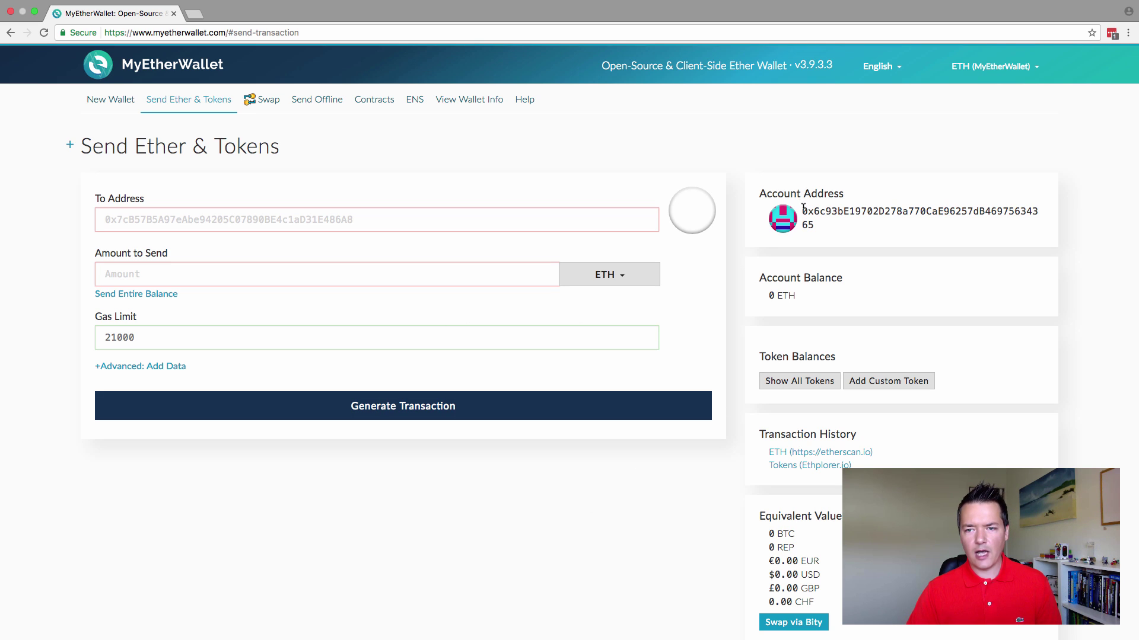
left_click_drag(809, 214, 811, 224)
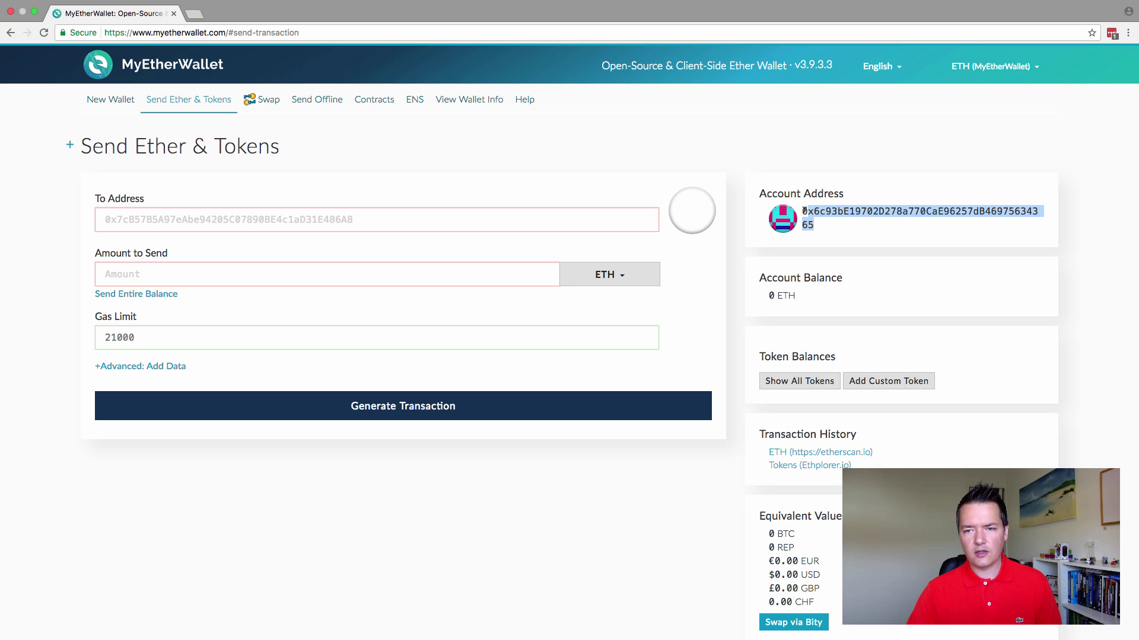
left_click(804, 212)
double_click(805, 213)
right_click(807, 213)
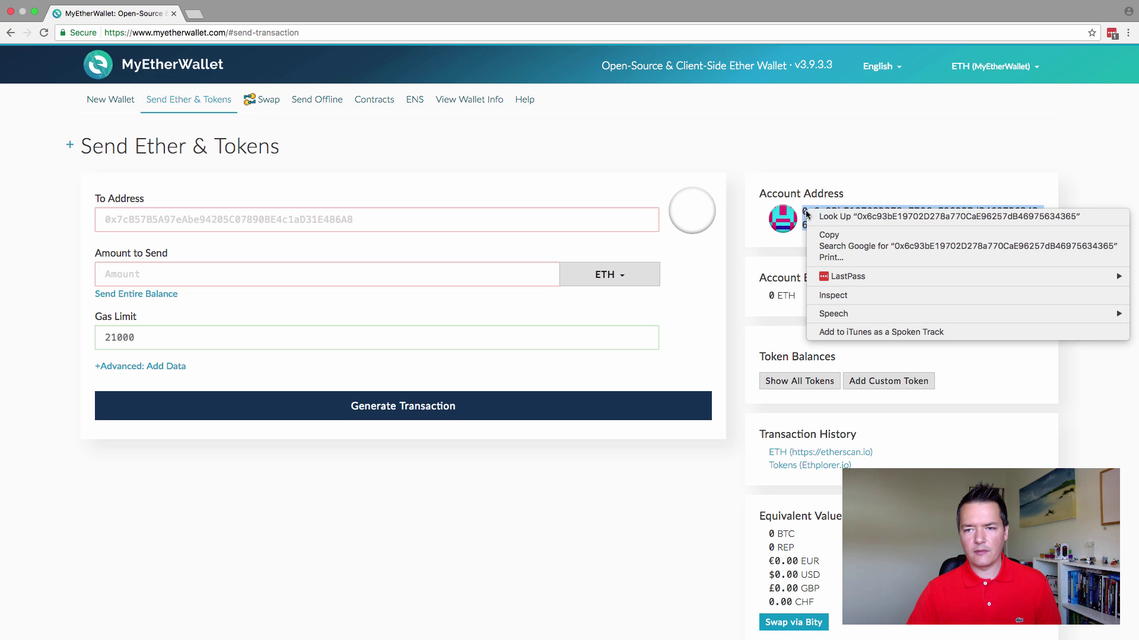
left_click(829, 235)
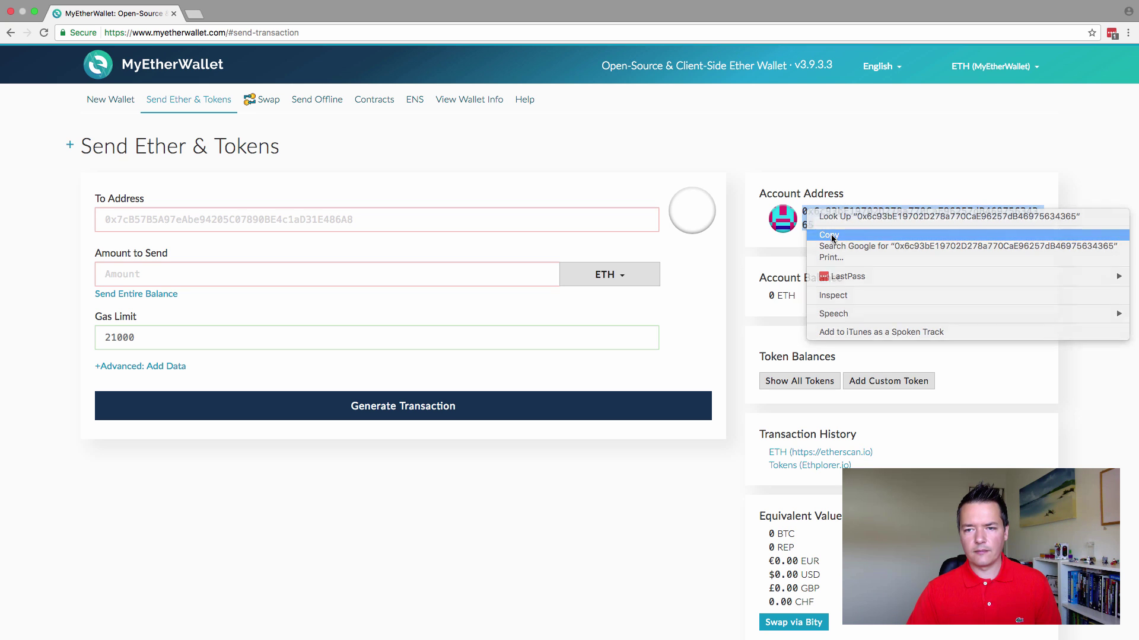
left_click(37, 13)
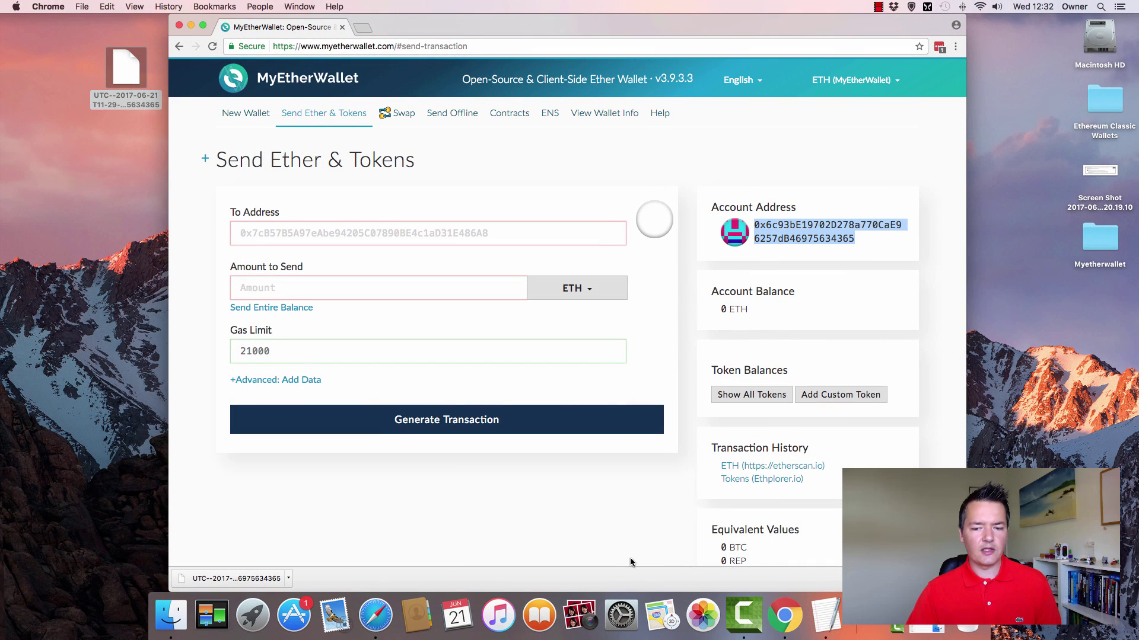
- Paste the copied account address into the TextEdit notes as unbulleted text on its own line
left_click(827, 617)
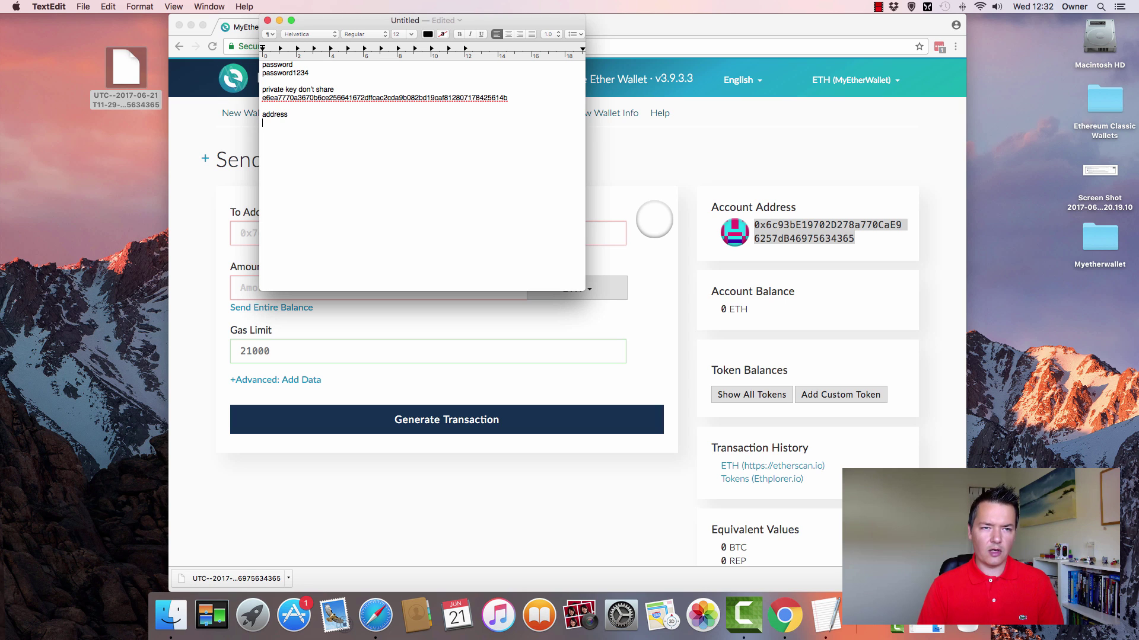
key("super+v")
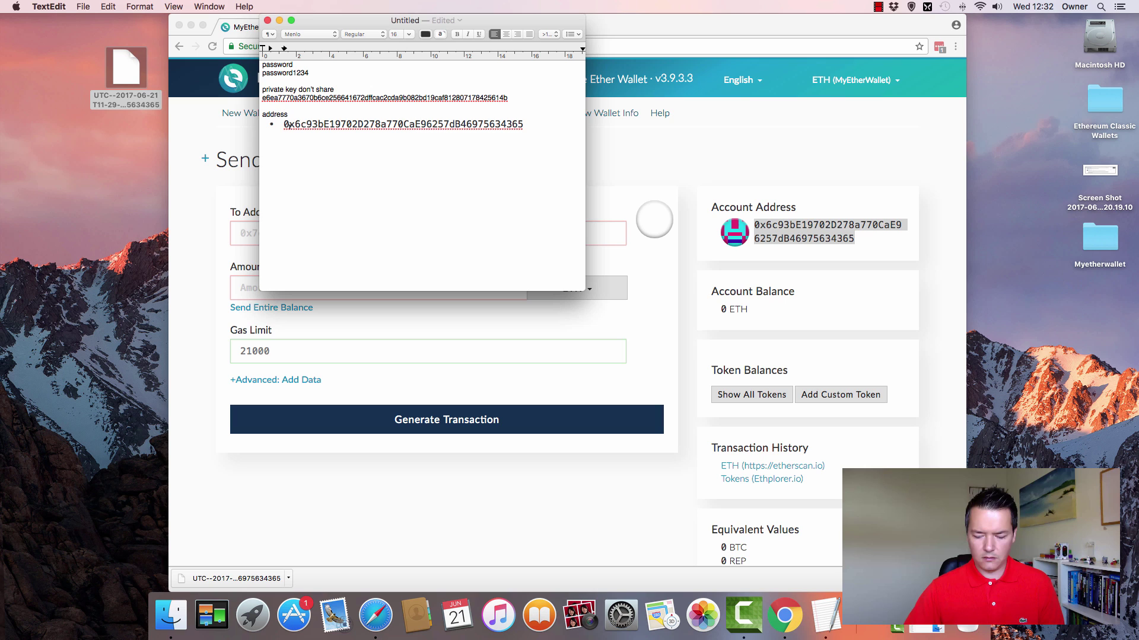
key("BackSpace")
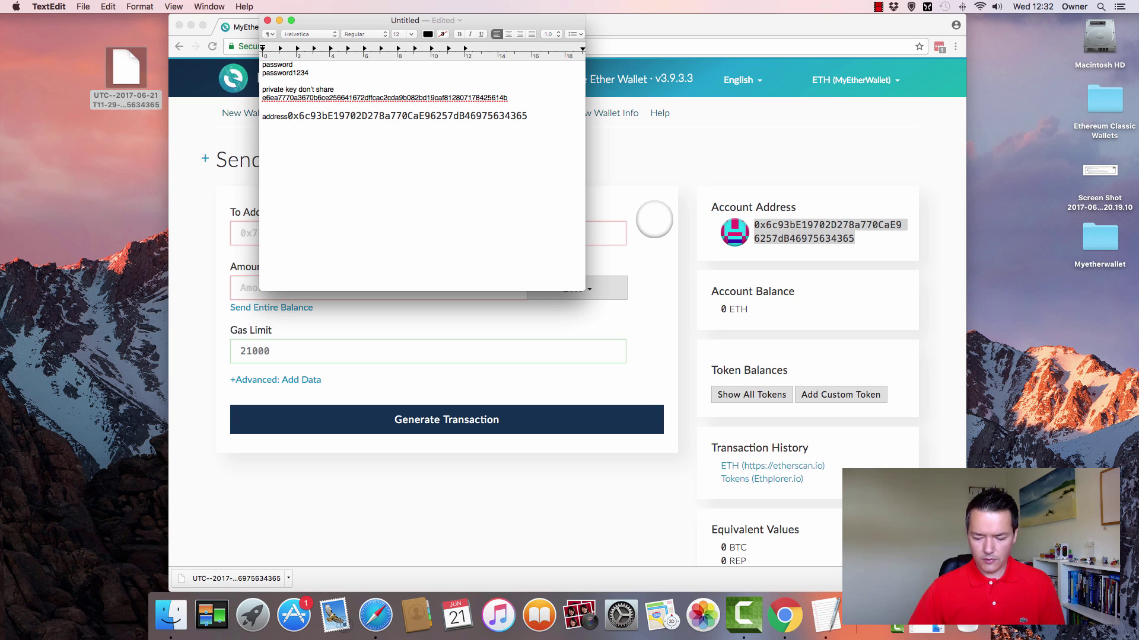
key("Return")
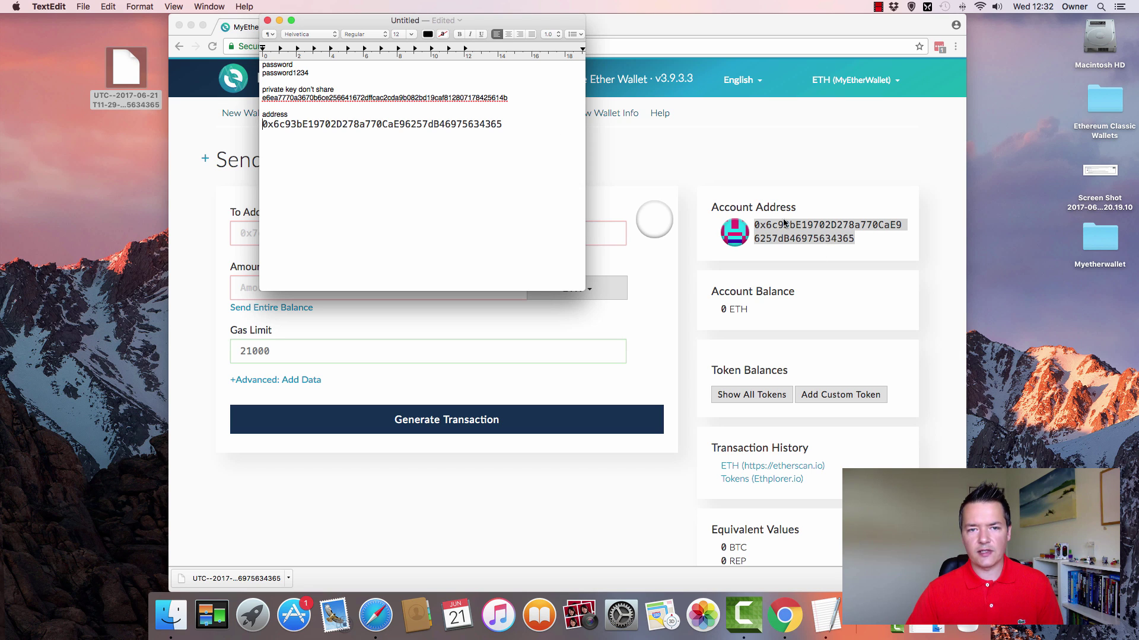
left_click(513, 125)
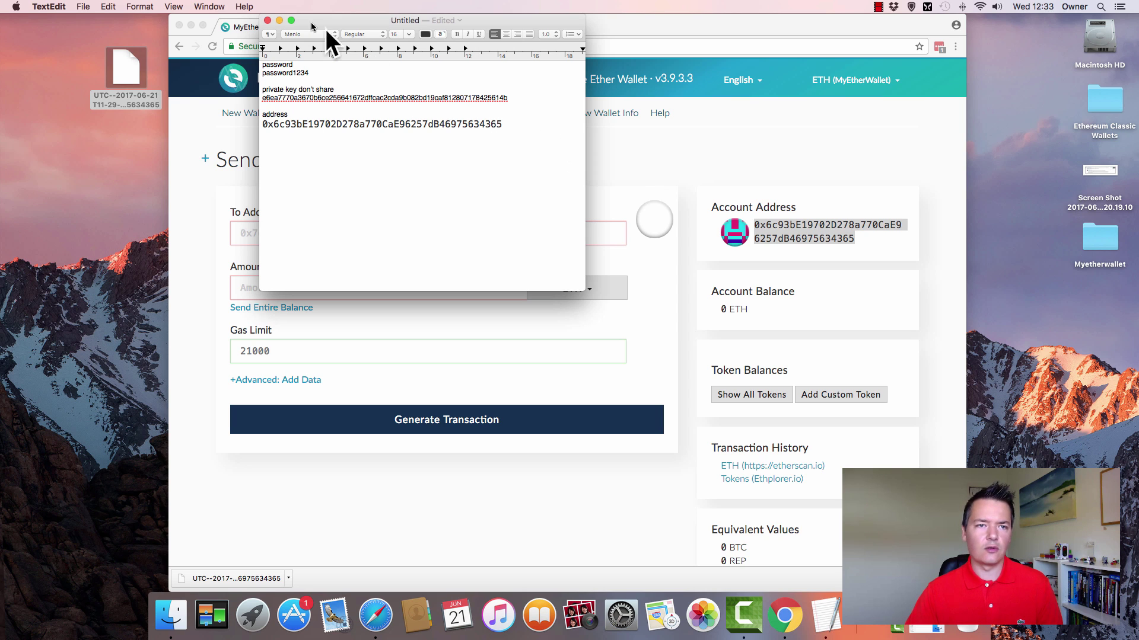
- Return to the MyEtherWallet page in Chrome and focus the To Address field
left_click(185, 115)
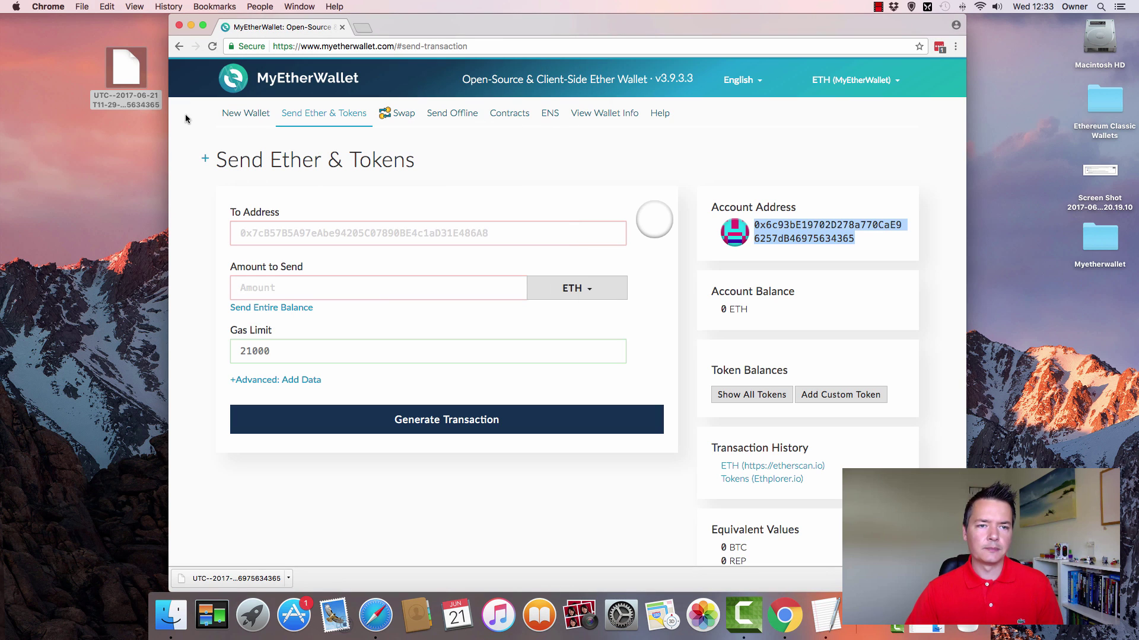
left_click(335, 227)
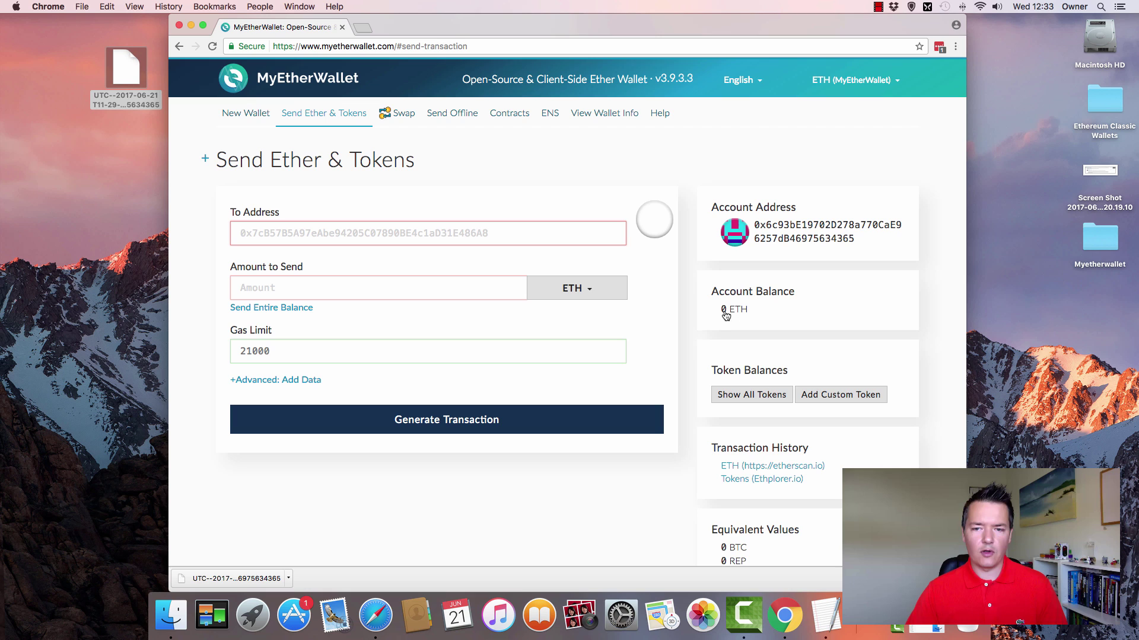
left_click(448, 232)
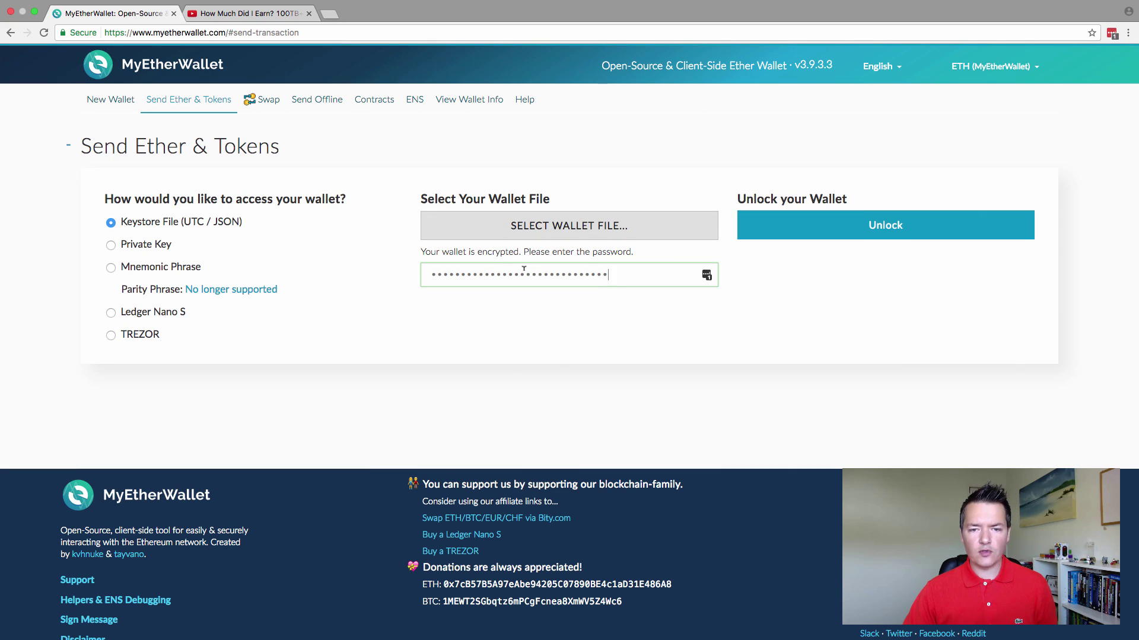
- Unlock the keystore wallet and check its account address and 2.189 ETH balance
left_click(852, 231)
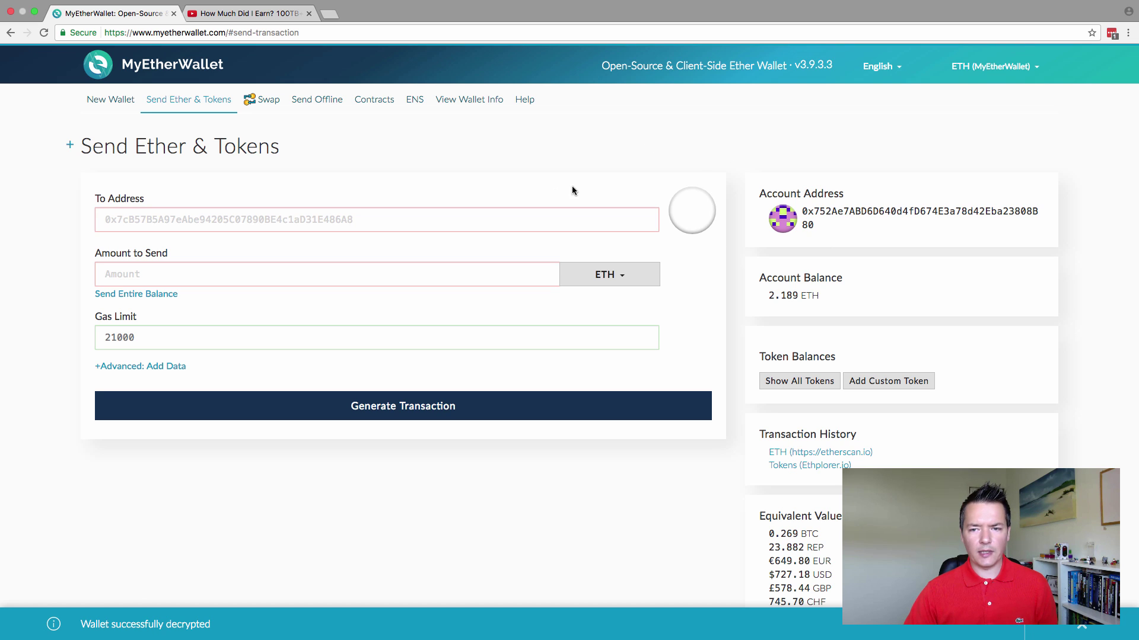
left_click_drag(804, 210, 829, 234)
left_click(829, 231)
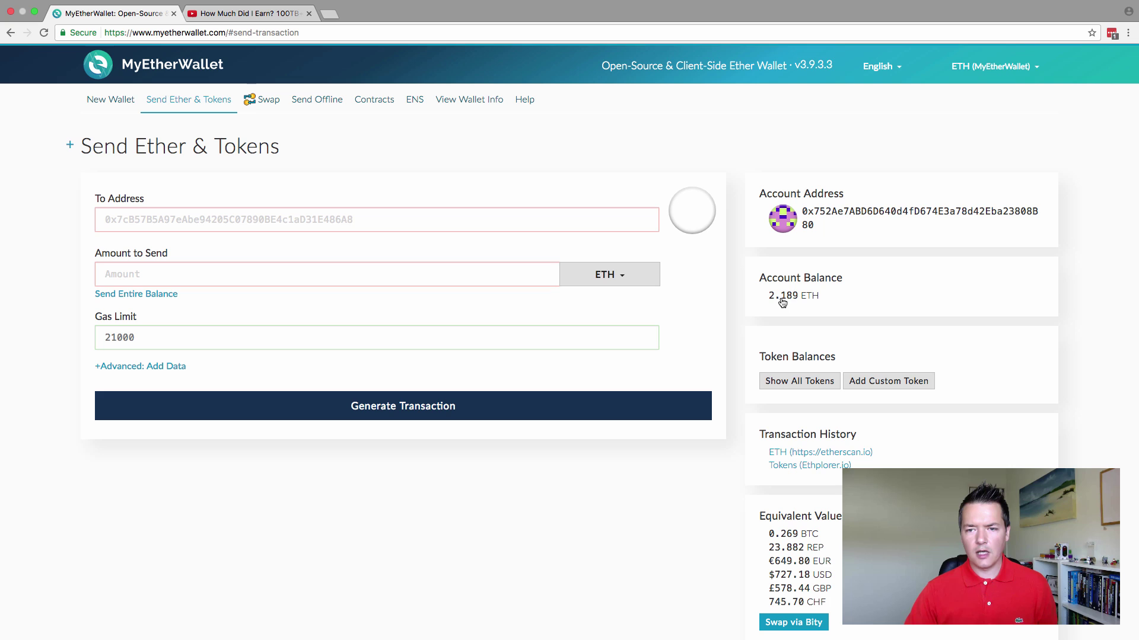
mouse_move(781, 302)
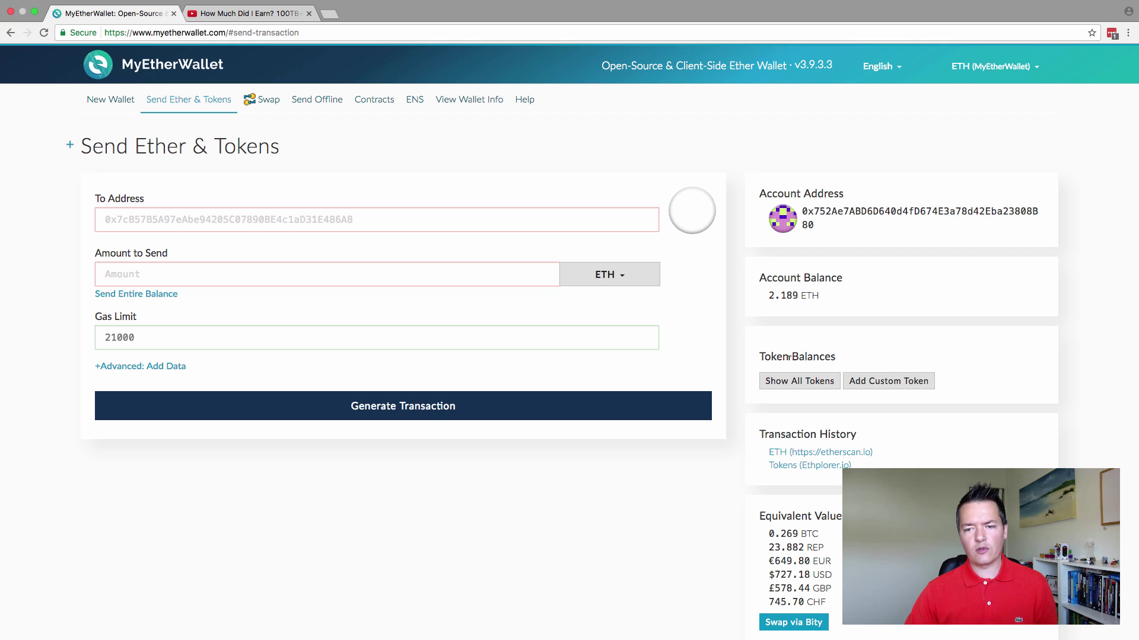
left_click(810, 386)
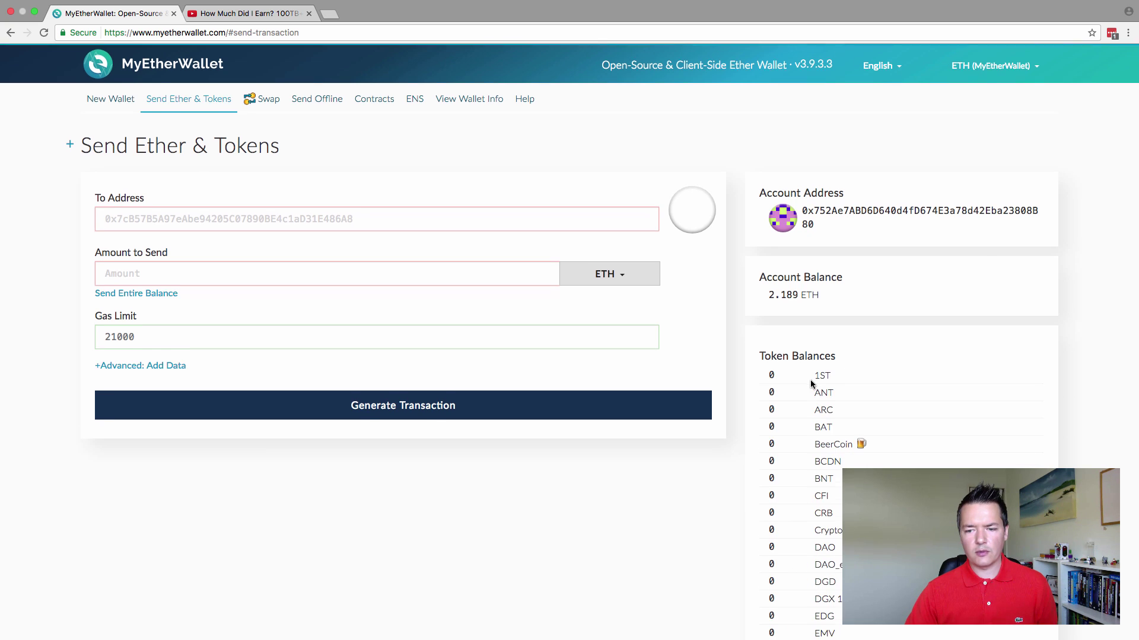
scroll(810, 374, "down", 3)
scroll(811, 358, "down", 4)
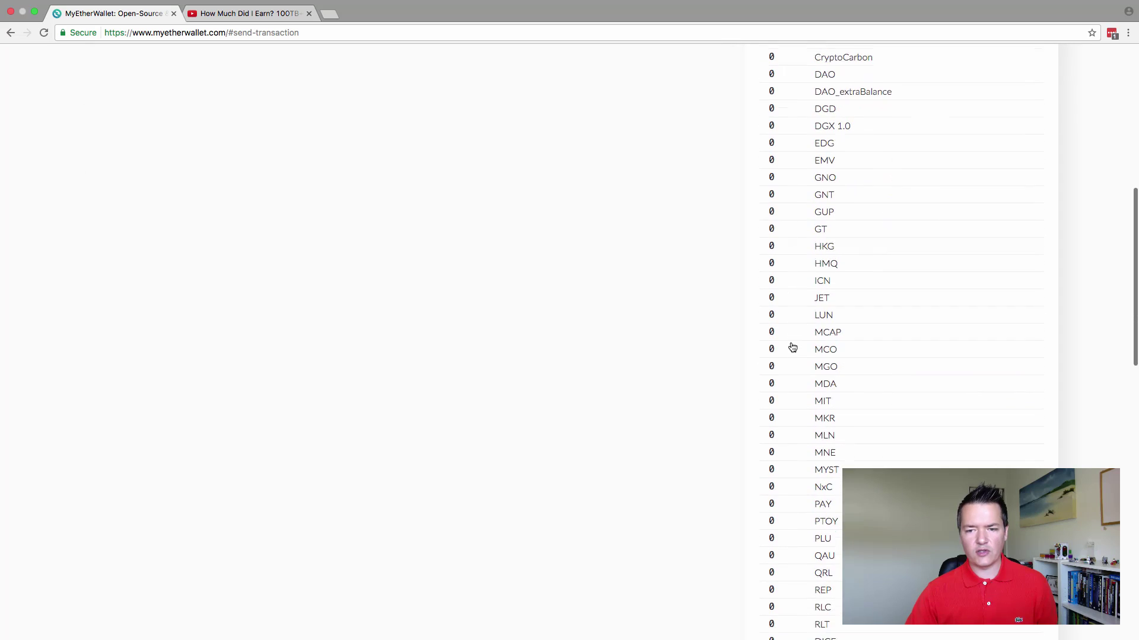
scroll(792, 347, "up", 3)
scroll(792, 347, "down", 12)
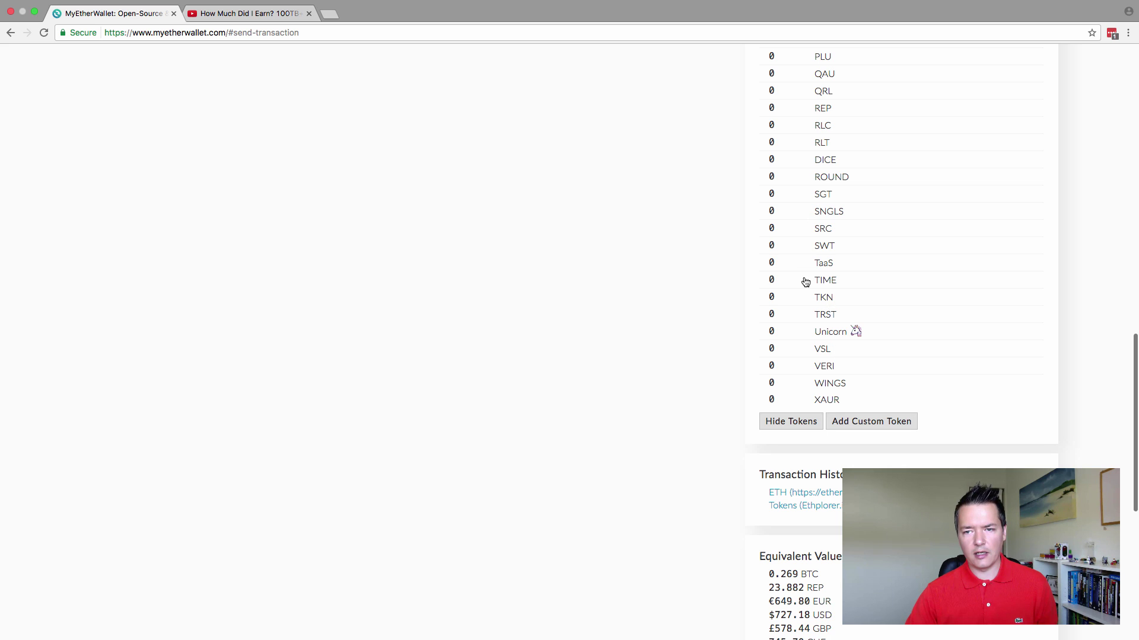
scroll(805, 282, "up", 2)
scroll(806, 282, "up", 15)
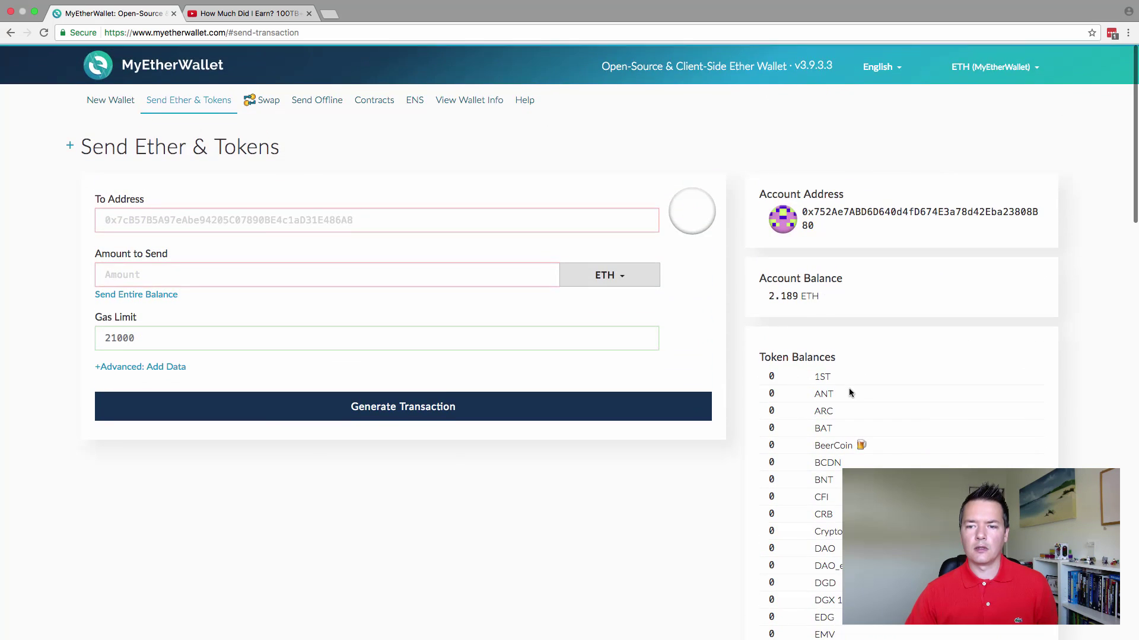
scroll(848, 392, "down", 6)
scroll(849, 391, "down", 15)
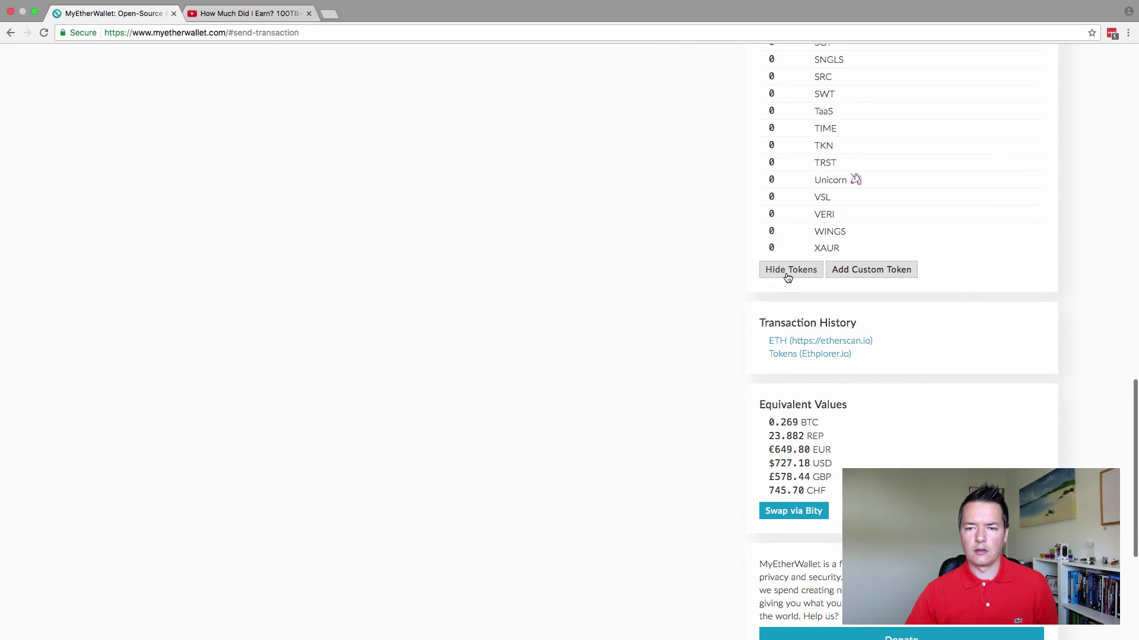
scroll(727, 272, "up", 7)
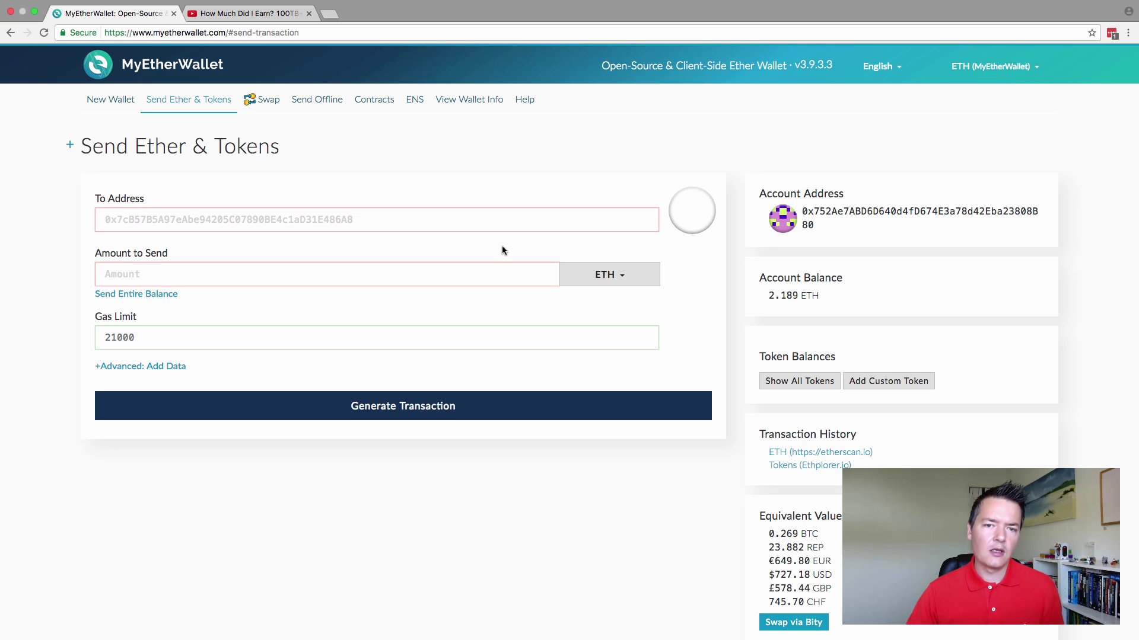
- Copy the Ethereum donation address from the Burstcoin mining video's description, then go back to MyEtherWallet
left_click(270, 15)
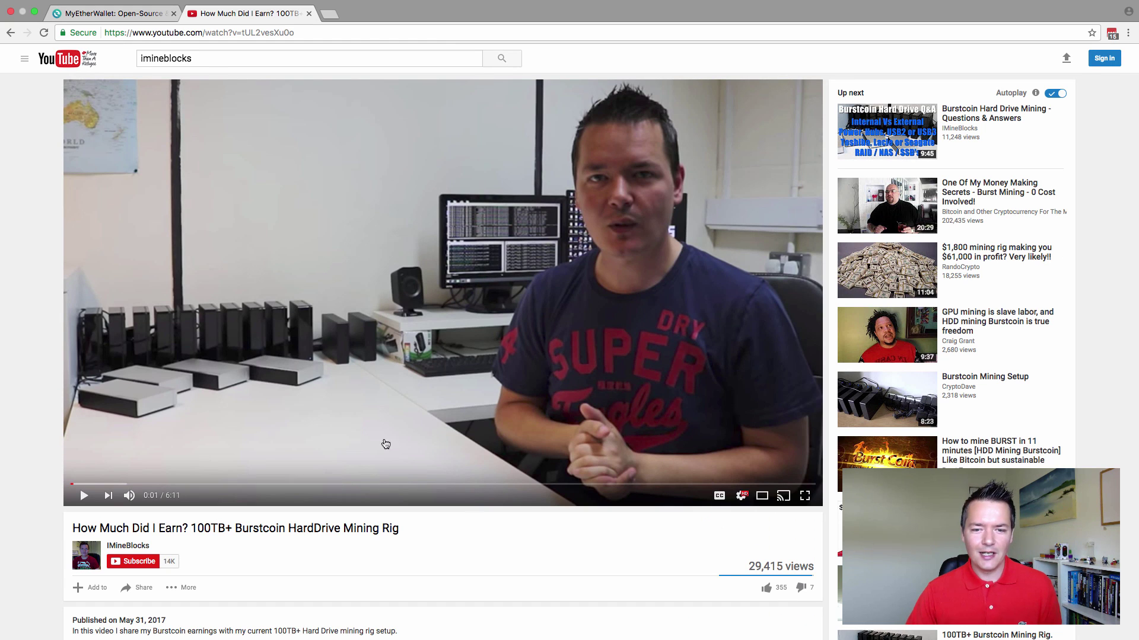
scroll(571, 531, "down", 4)
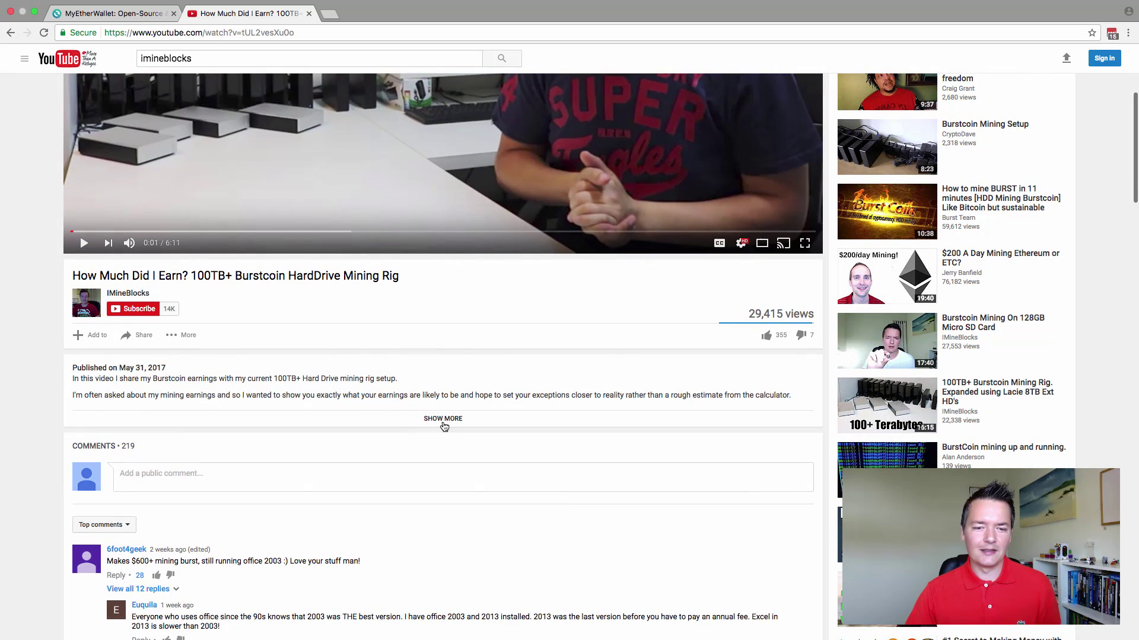
left_click(443, 420)
scroll(444, 420, "down", 2)
scroll(445, 424, "down", 6)
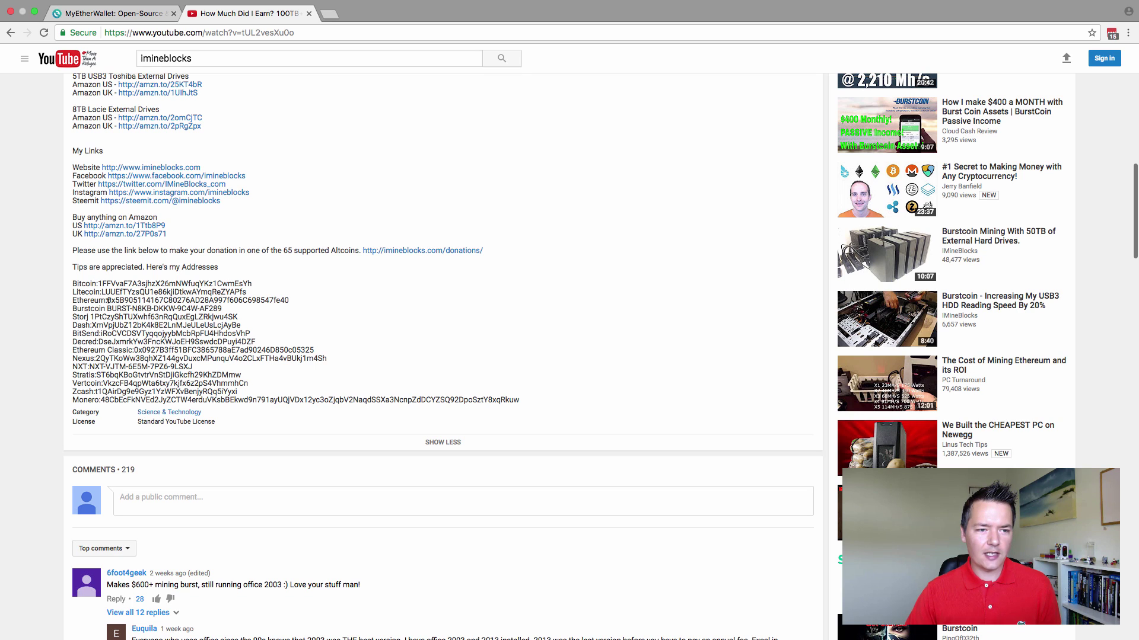
left_click_drag(108, 300, 286, 300)
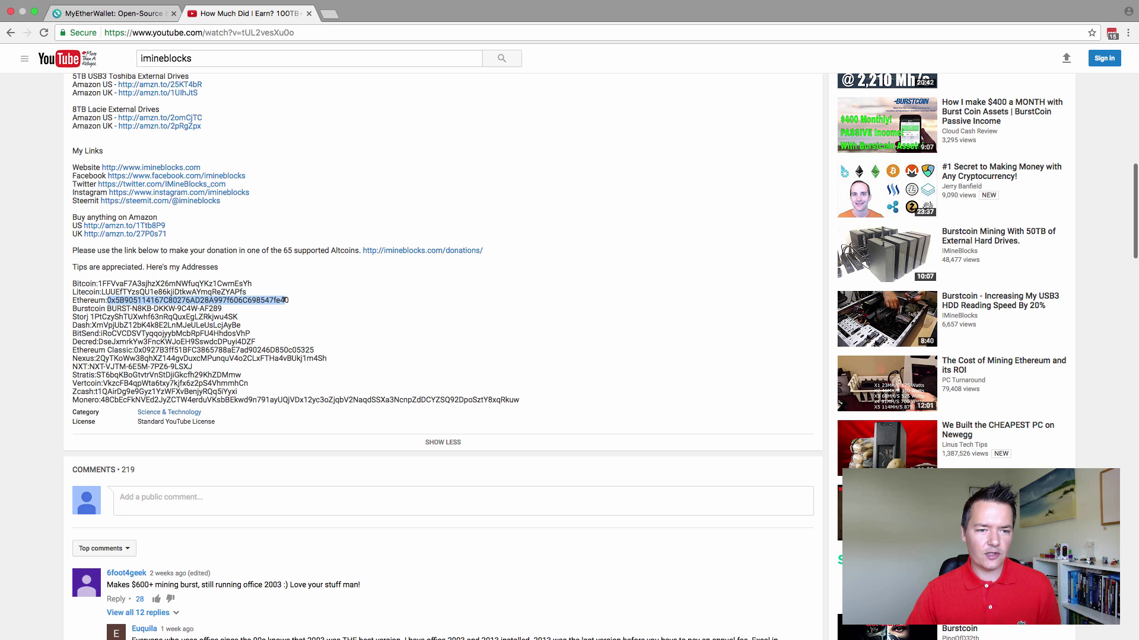
right_click(283, 301)
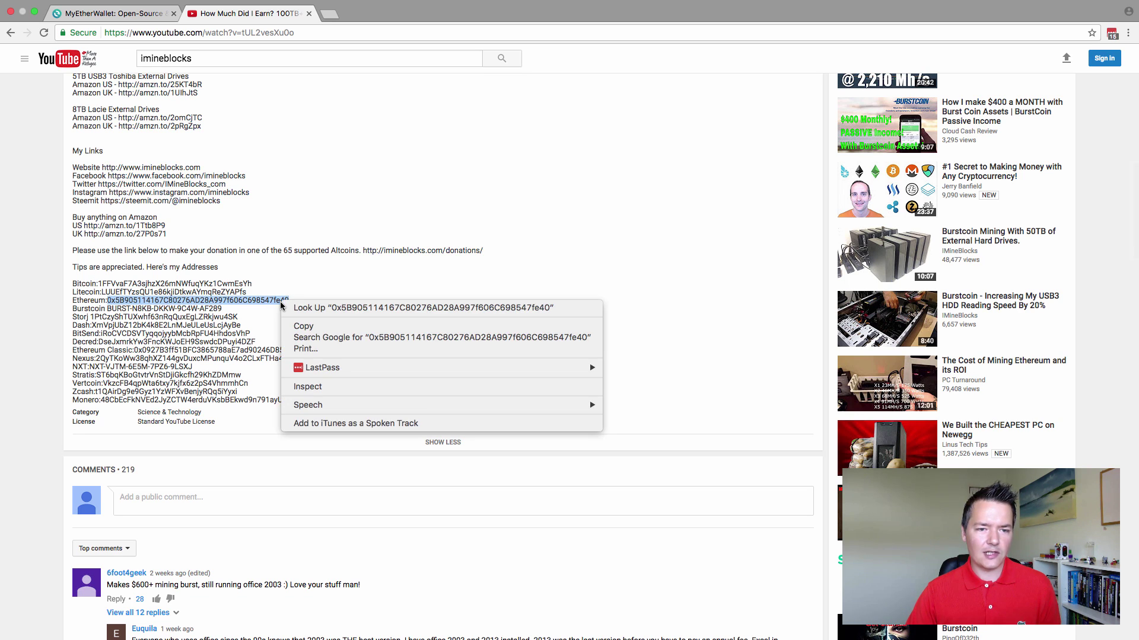
left_click(318, 328)
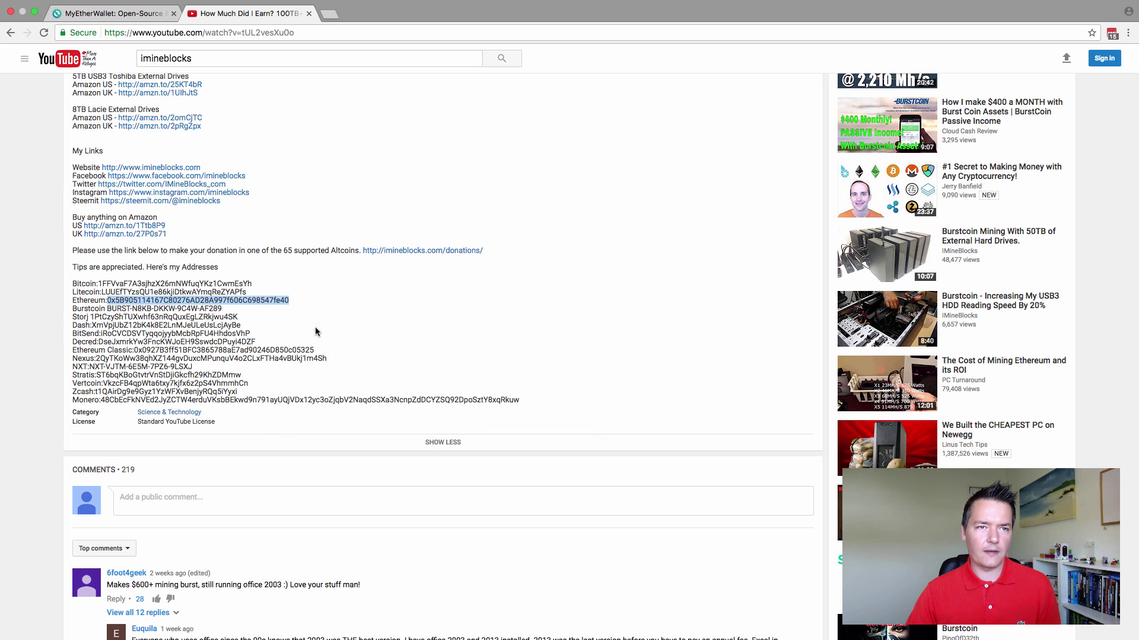
left_click(134, 17)
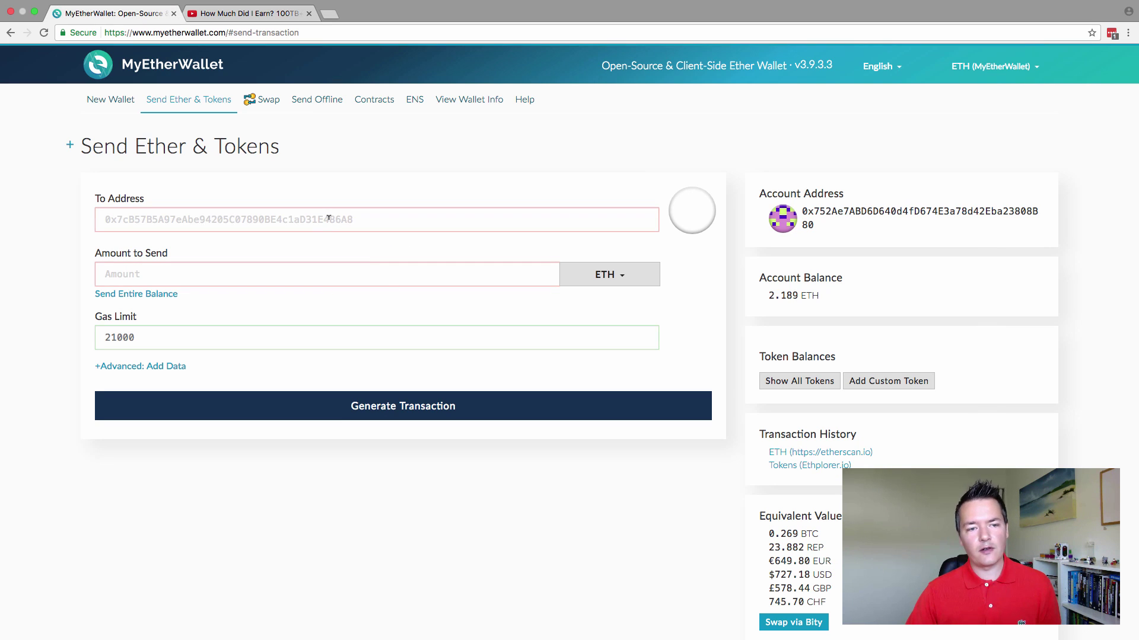
left_click(328, 219)
key("super+v")
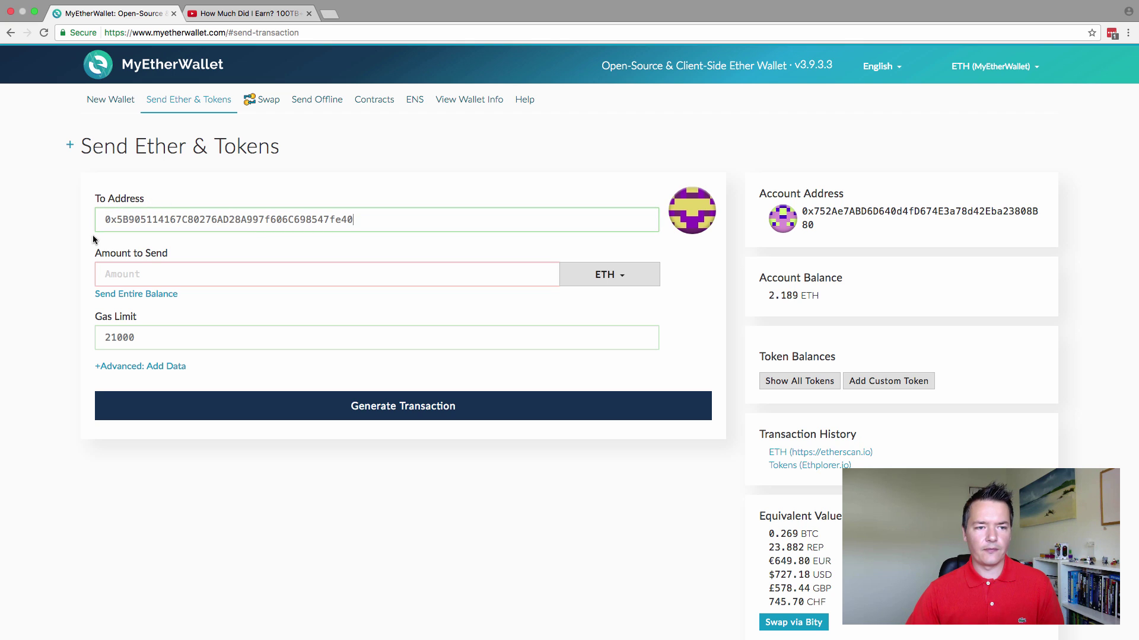
left_click(122, 272)
type("0")
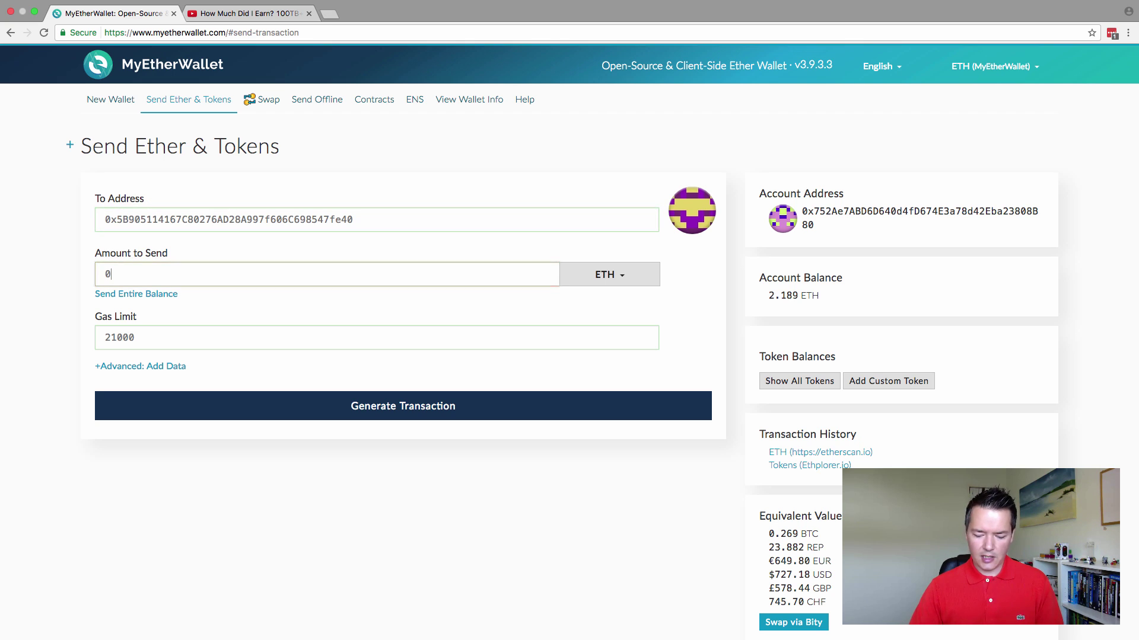
type(".0001")
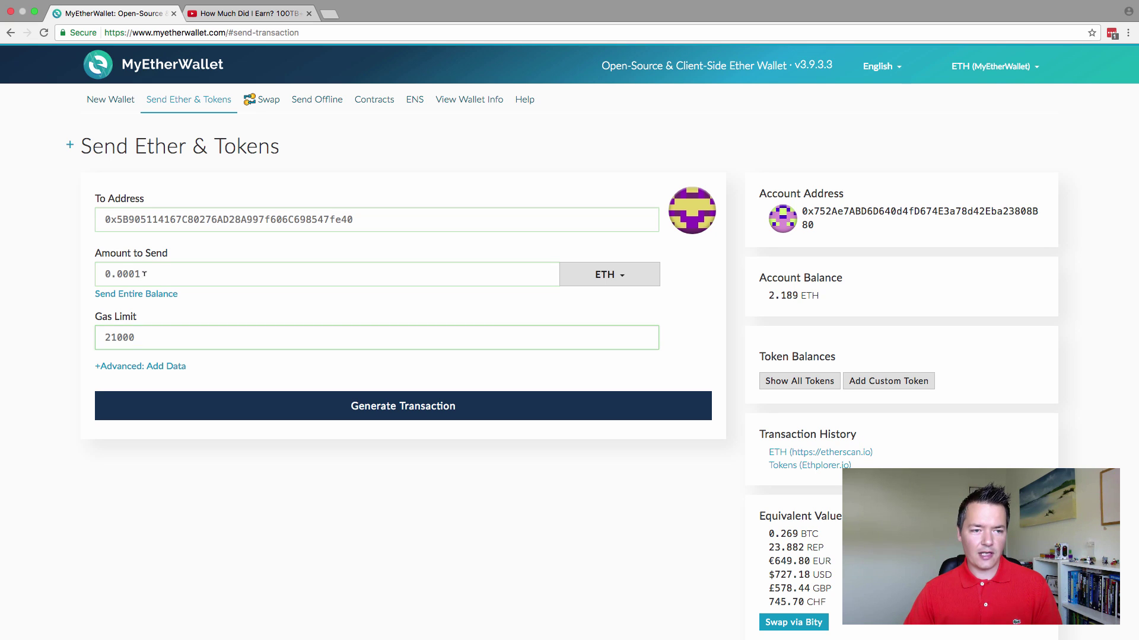
left_click_drag(144, 273, 101, 274)
left_click(155, 334)
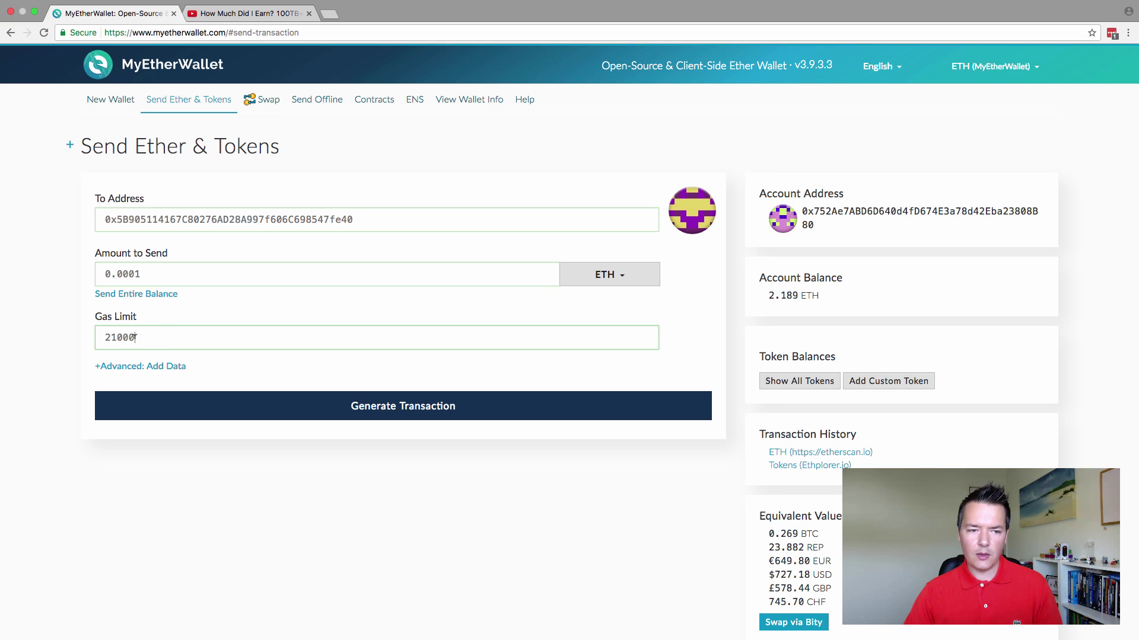
- Check the 21000 gas limit, then scroll down to the 21 Gwei gas price slider
scroll(455, 315, "down", 1)
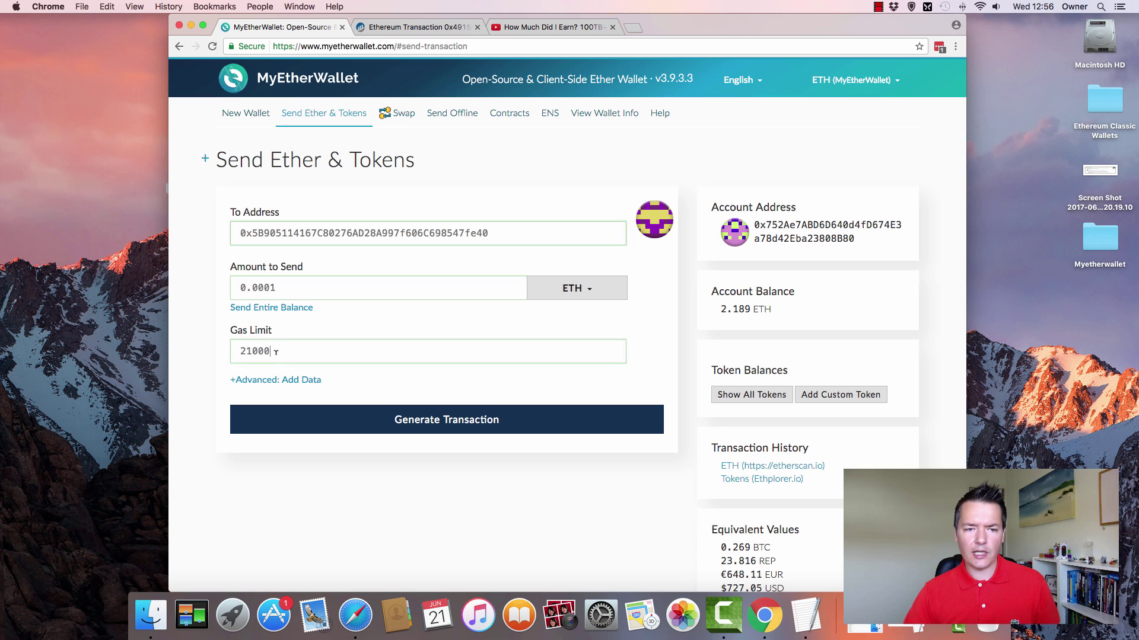
left_click_drag(276, 352, 238, 352)
left_click(664, 324)
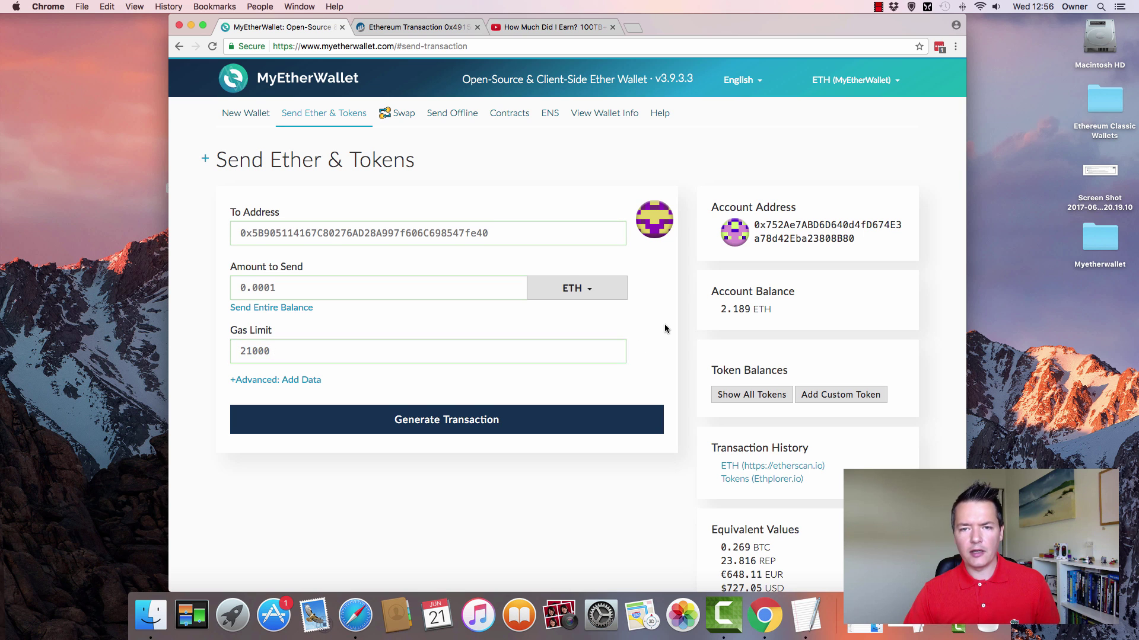
scroll(664, 324, "down", 2)
scroll(664, 325, "down", 10)
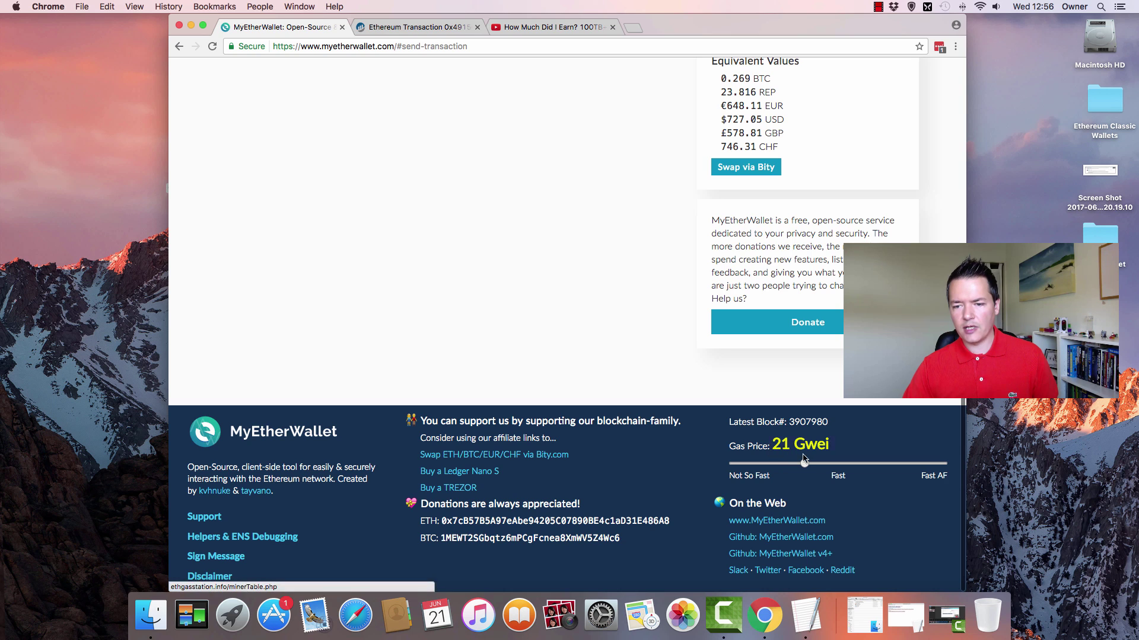
- Compare cheaper and faster gas prices on the slider, settling on 30 Gwei (Fast)
left_click_drag(805, 466, 836, 466)
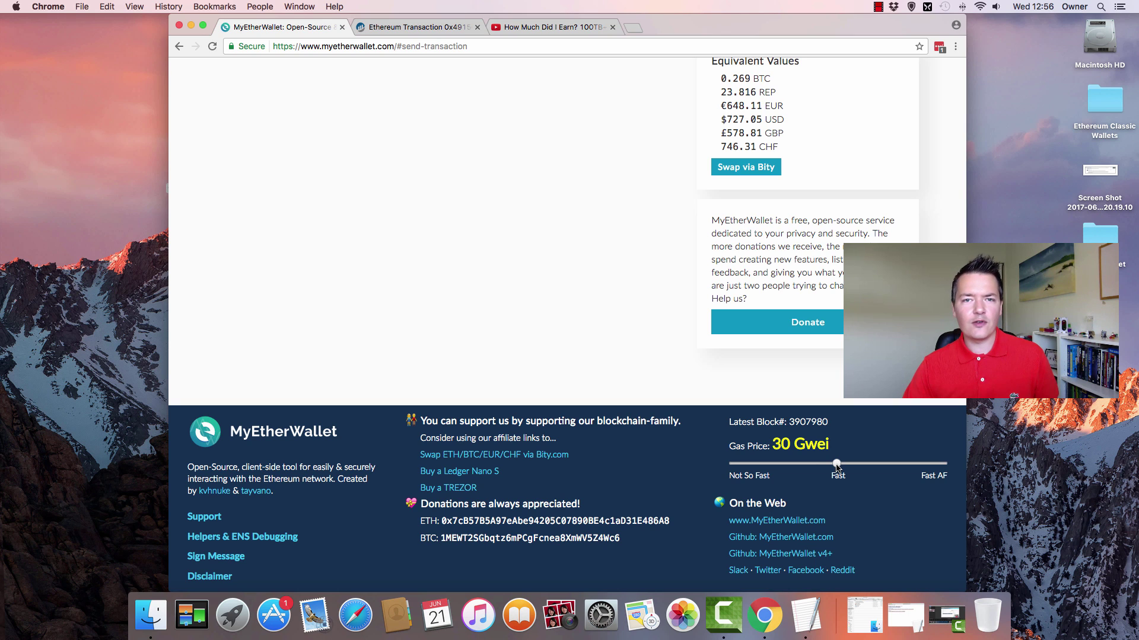
left_click_drag(837, 468, 734, 467)
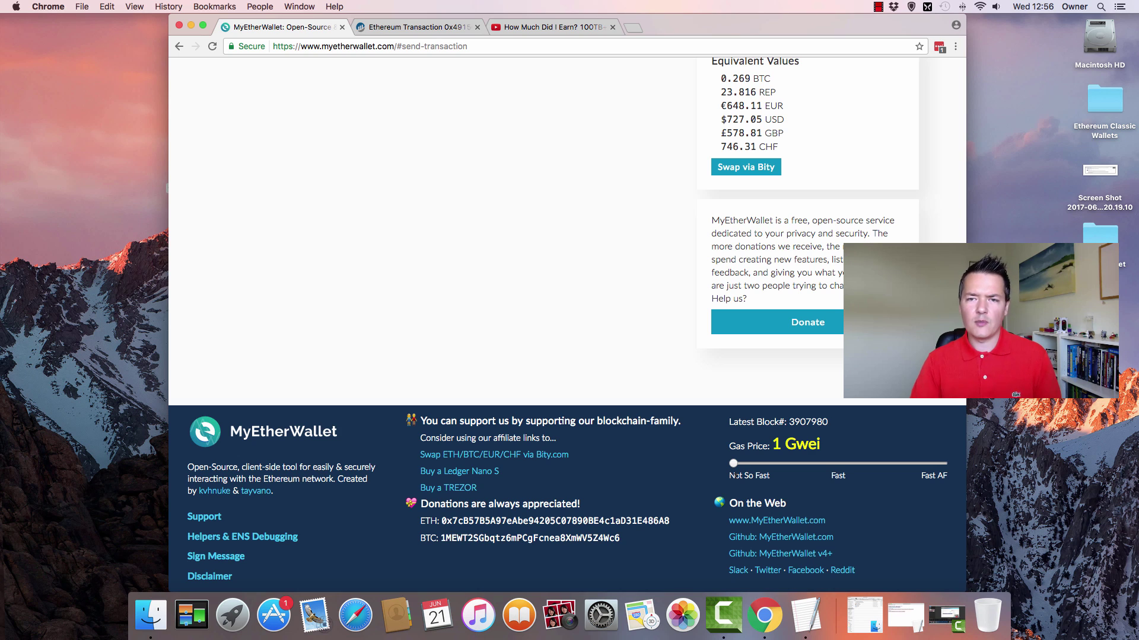
left_click_drag(734, 465, 836, 467)
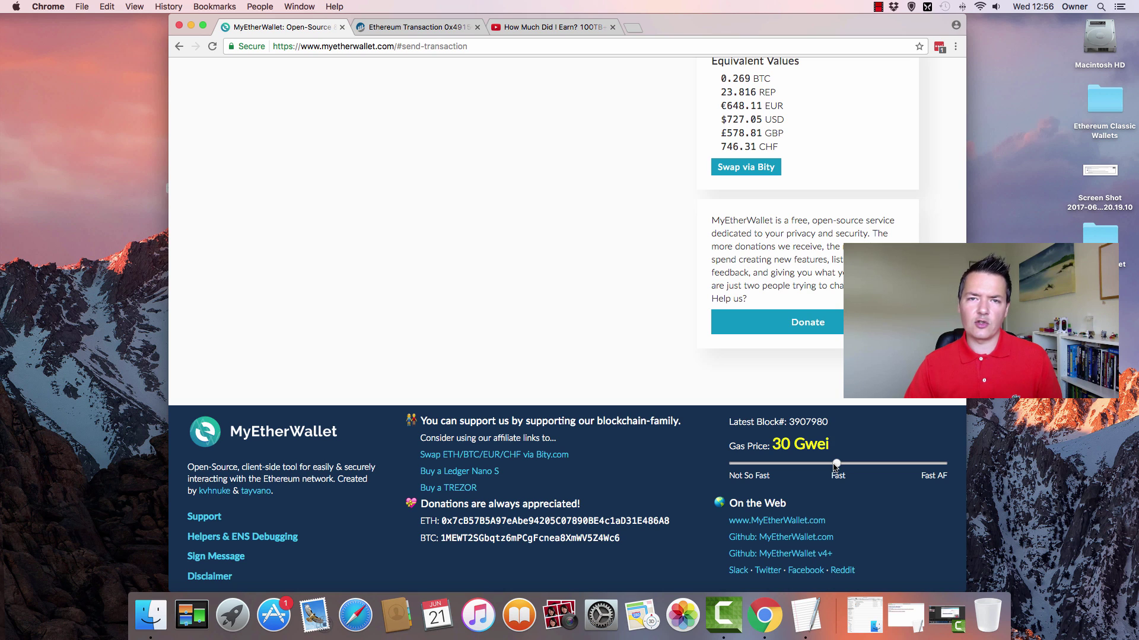
left_click_drag(839, 467, 949, 468)
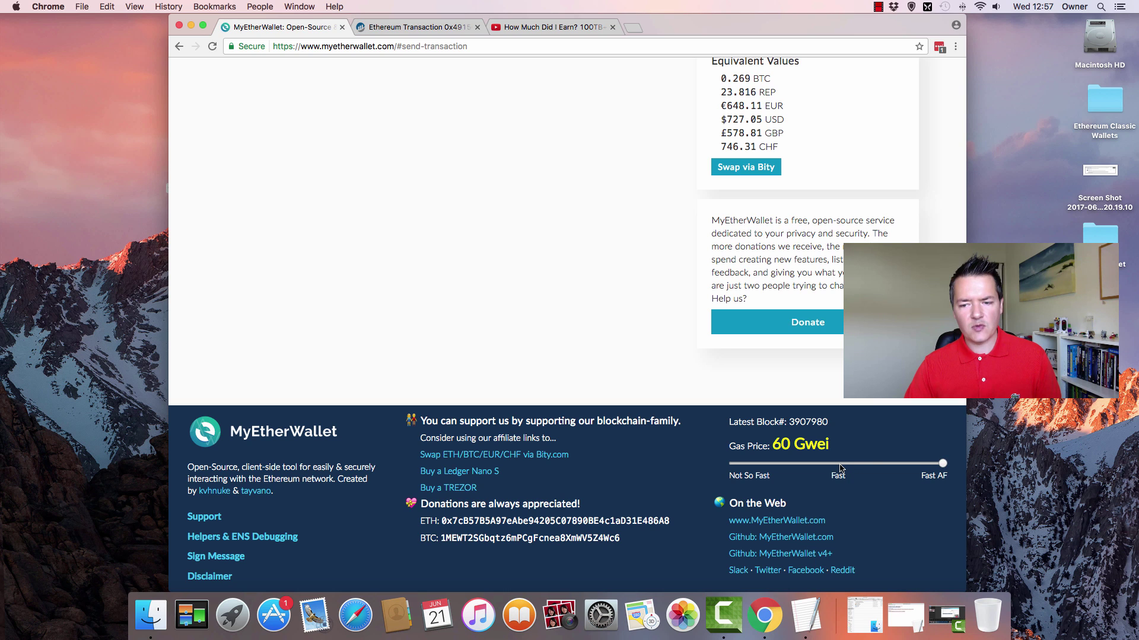
left_click_drag(943, 466, 838, 466)
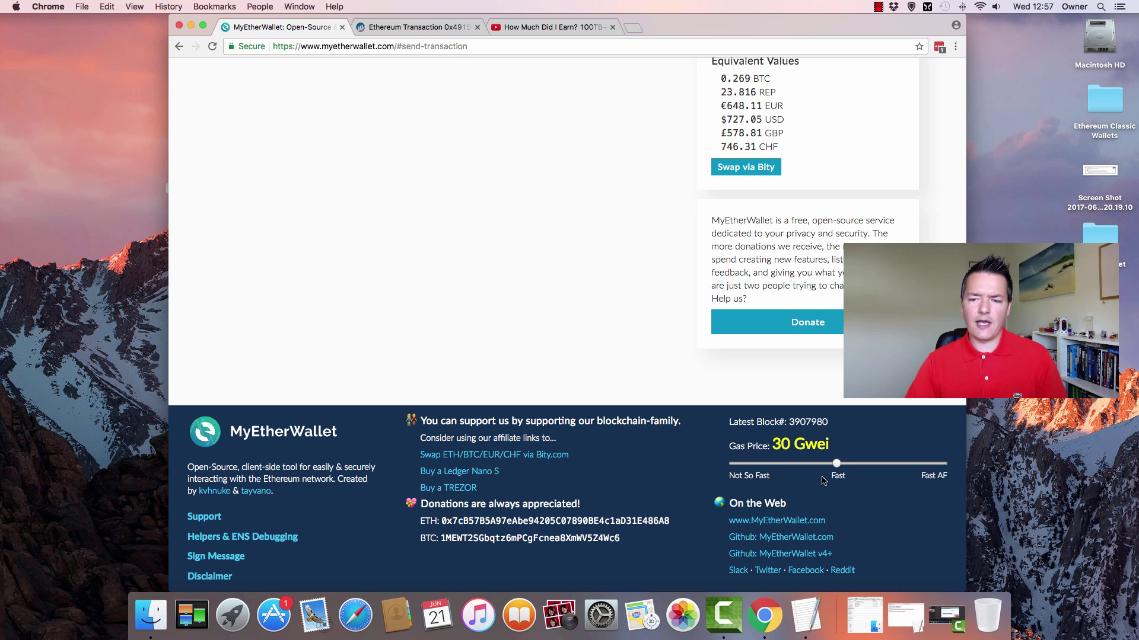
scroll(617, 304, "up", 3)
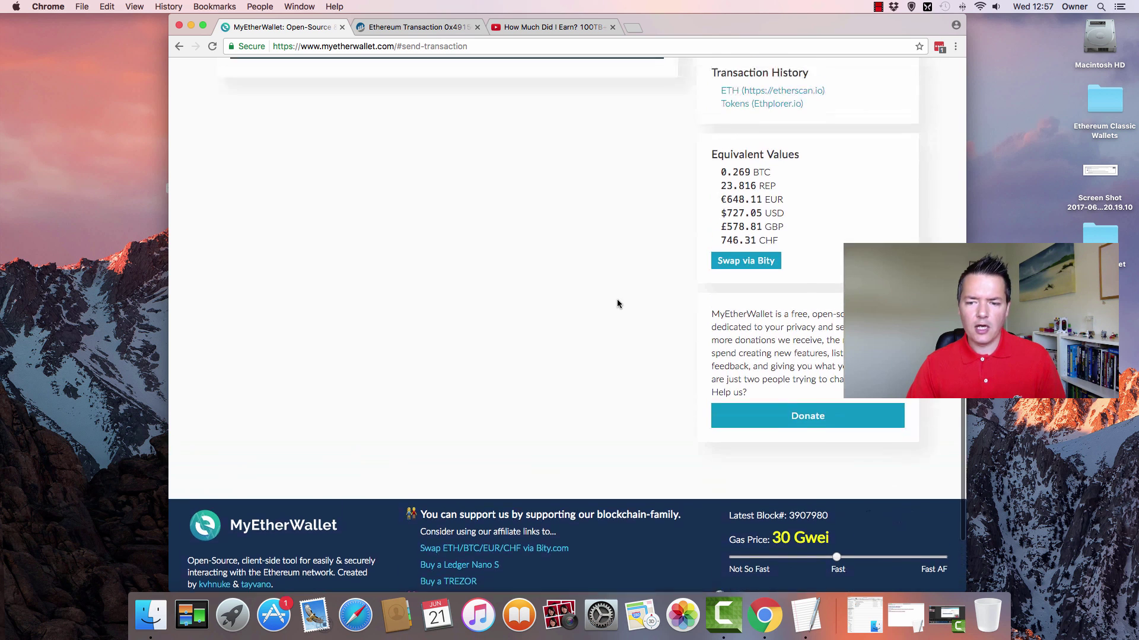
scroll(617, 301, "down", 3)
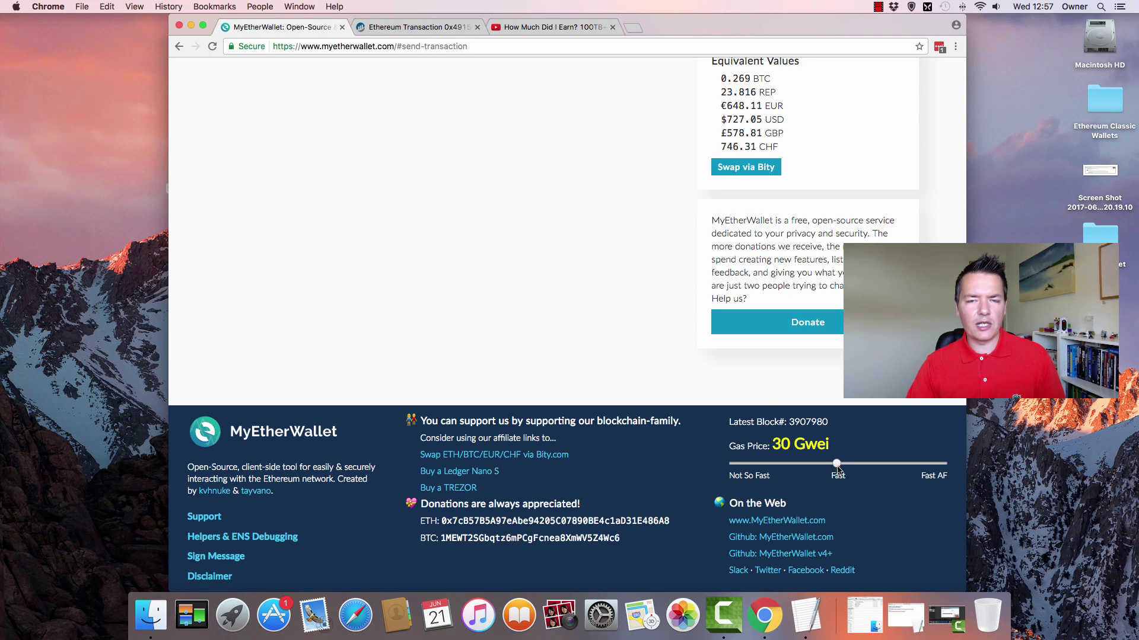
scroll(824, 465, "up", 4)
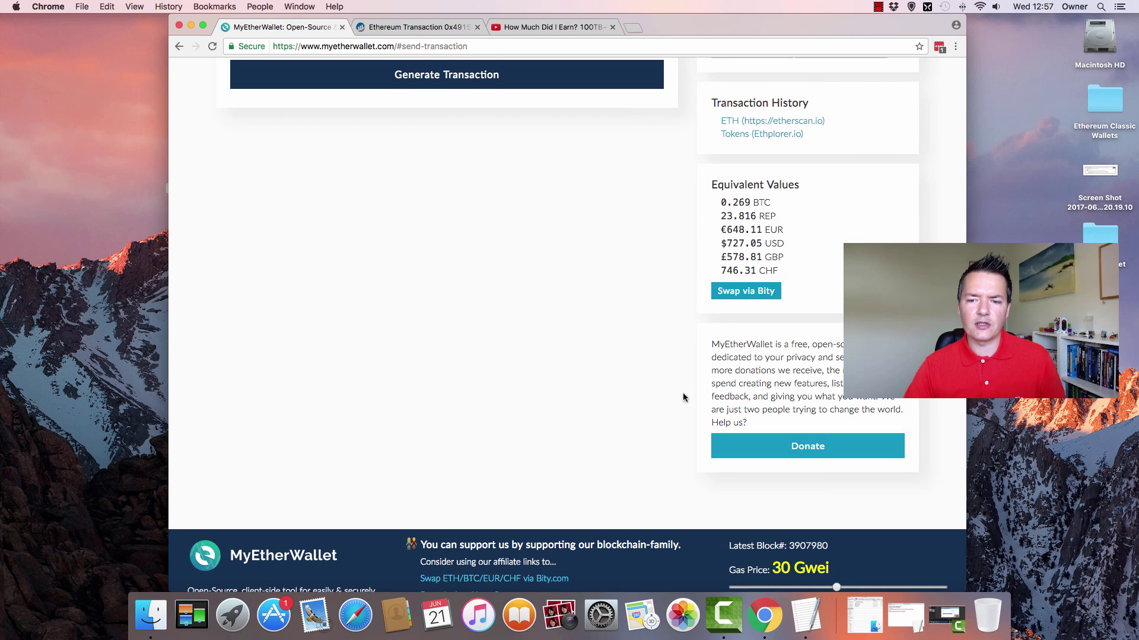
scroll(666, 386, "up", 10)
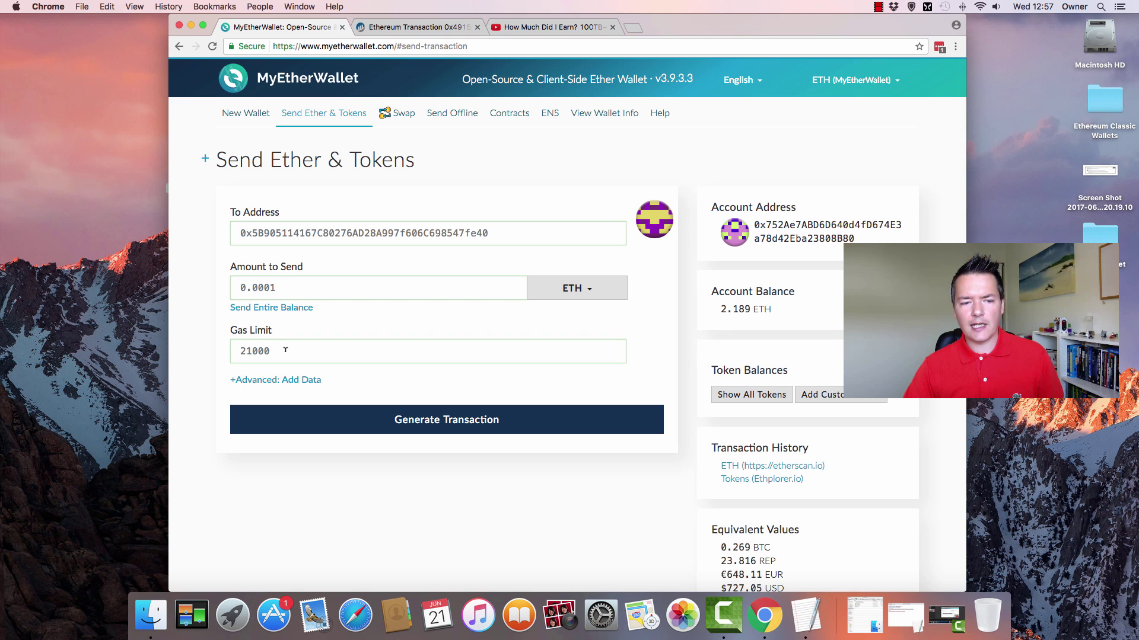
- Generate the signed 0.0001 ETH transaction and bring up its send confirmation warning
scroll(866, 427, "down", 14)
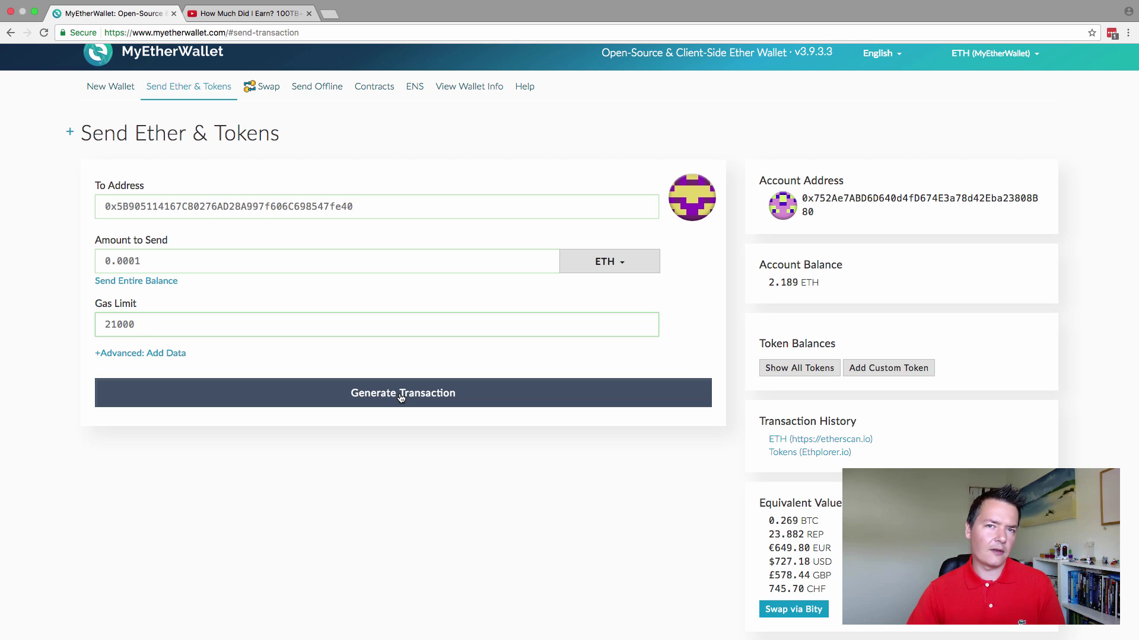
left_click(436, 397)
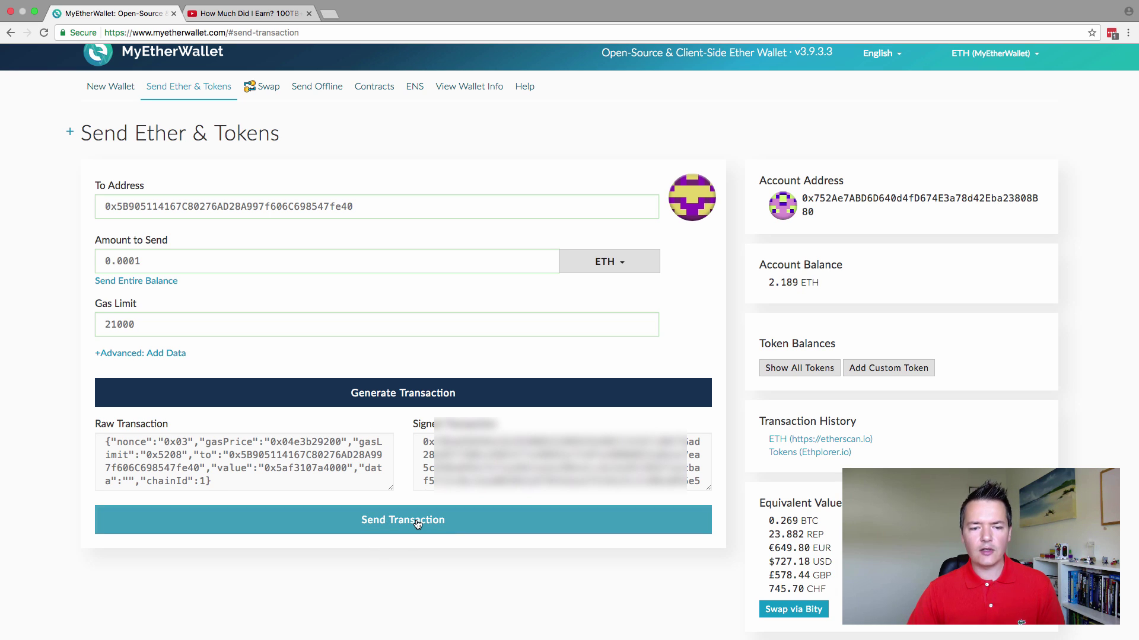
scroll(417, 524, "down", 1)
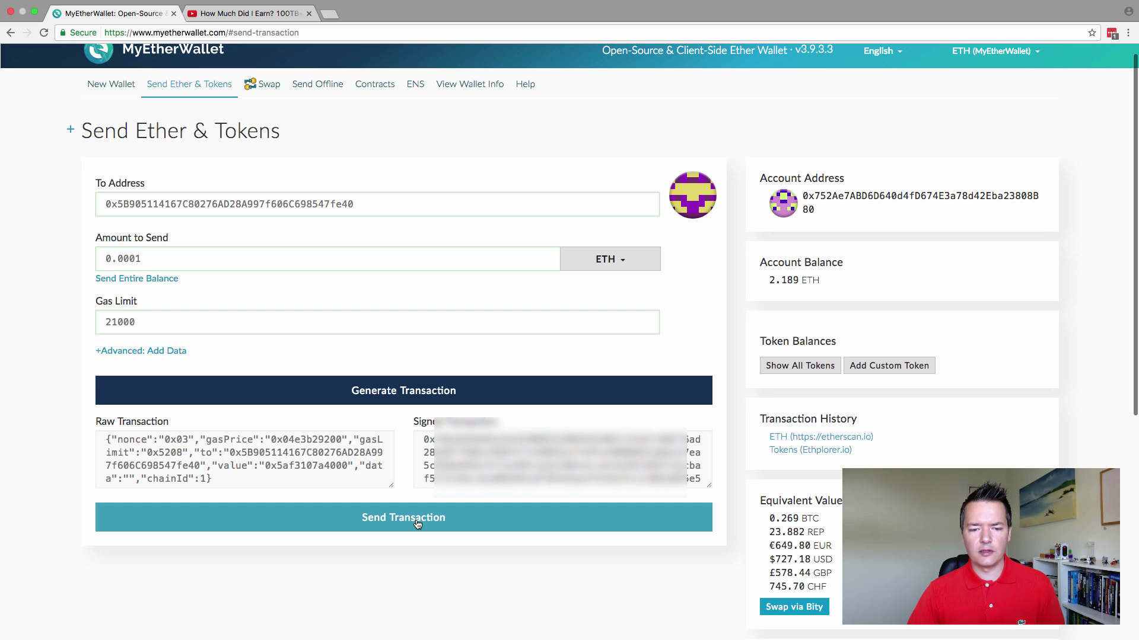
scroll(417, 524, "up", 1)
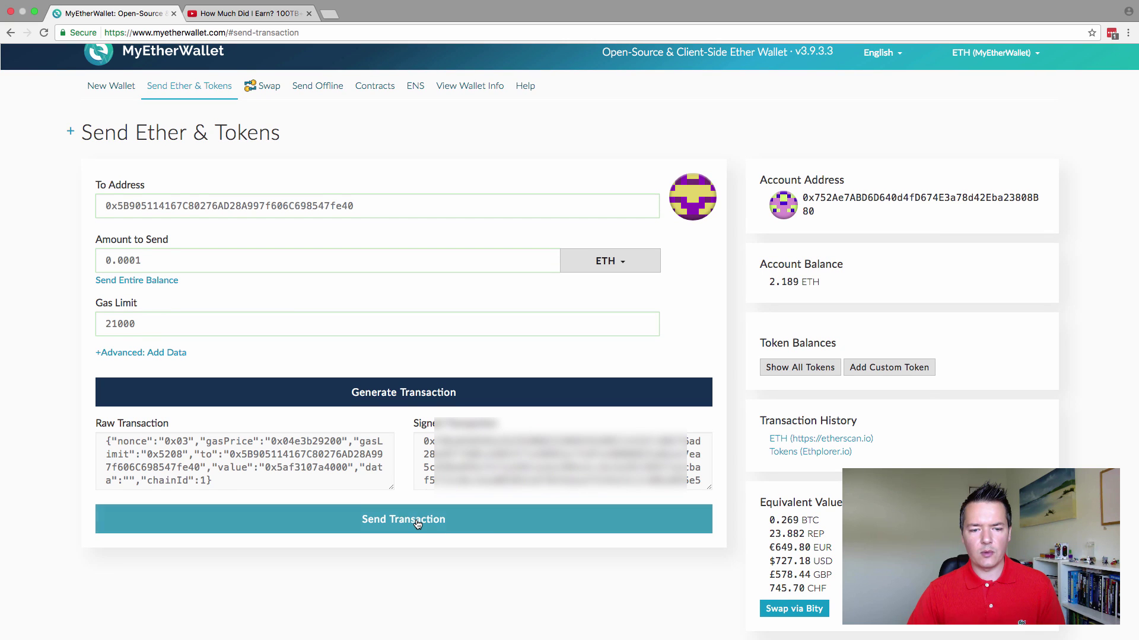
left_click(418, 525)
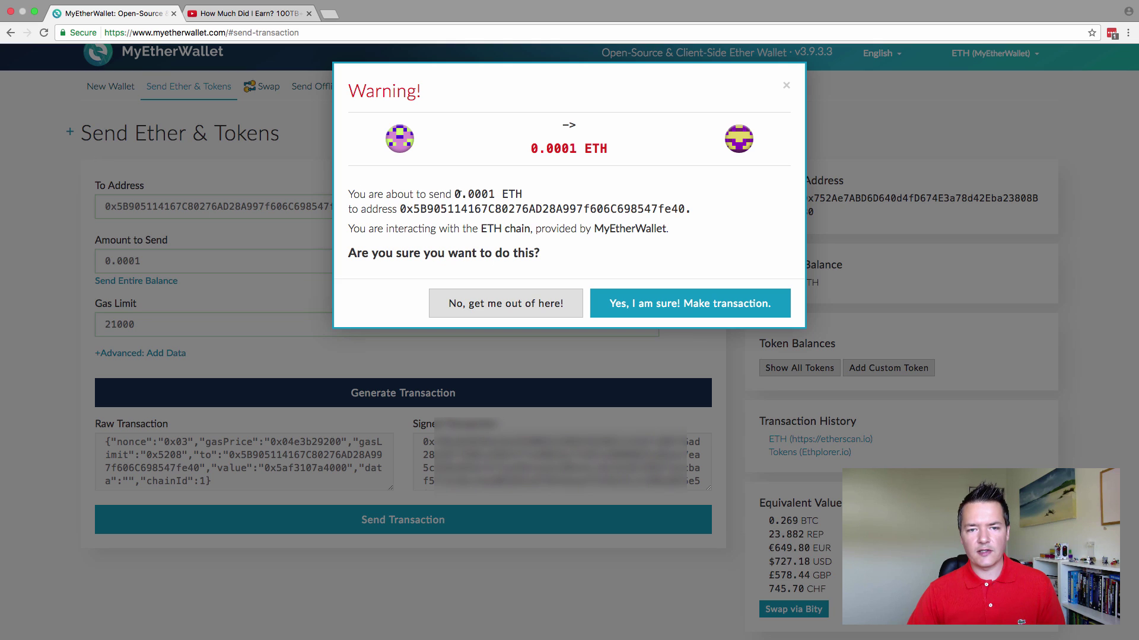
- Check the recipient address in the warning and confirm making the 0.0001 ETH transaction
left_click_drag(455, 194, 569, 208)
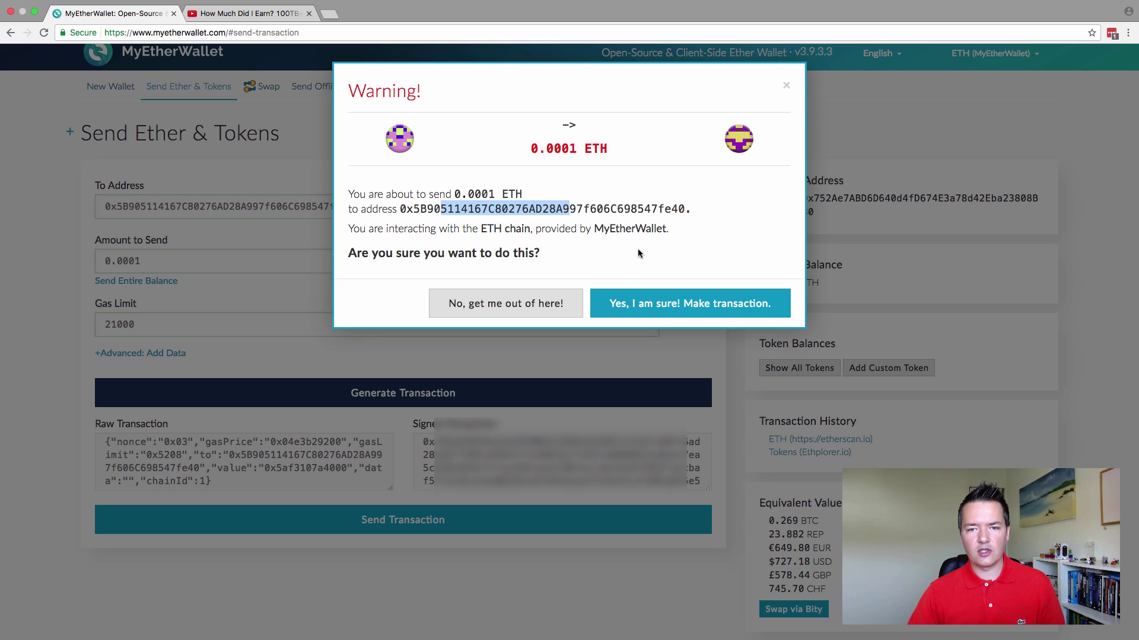
left_click(635, 266)
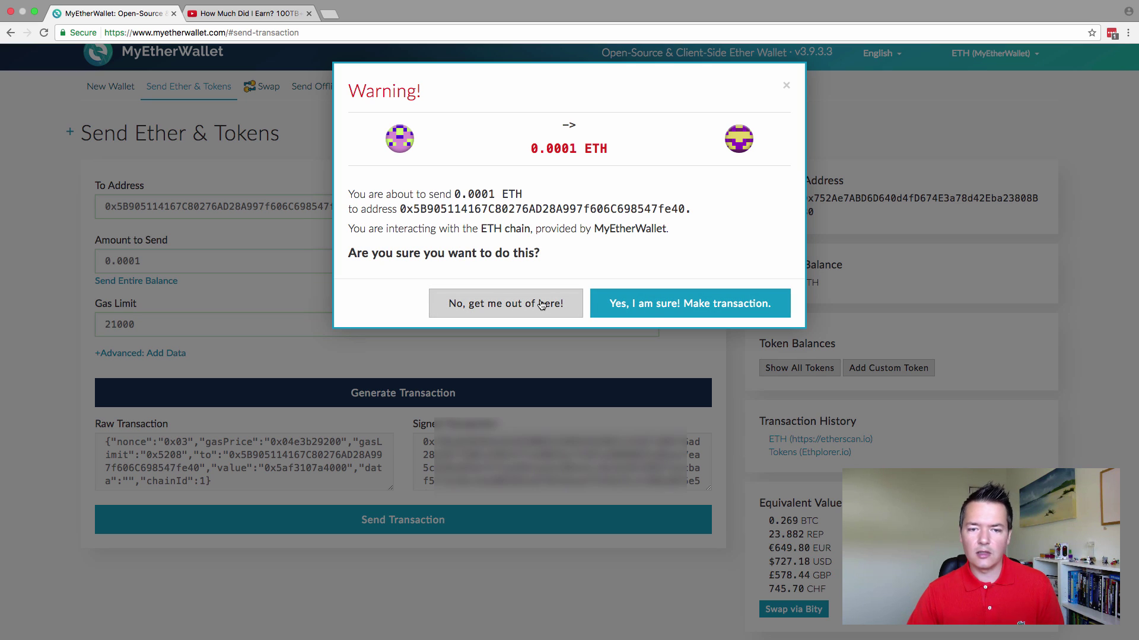
left_click(672, 304)
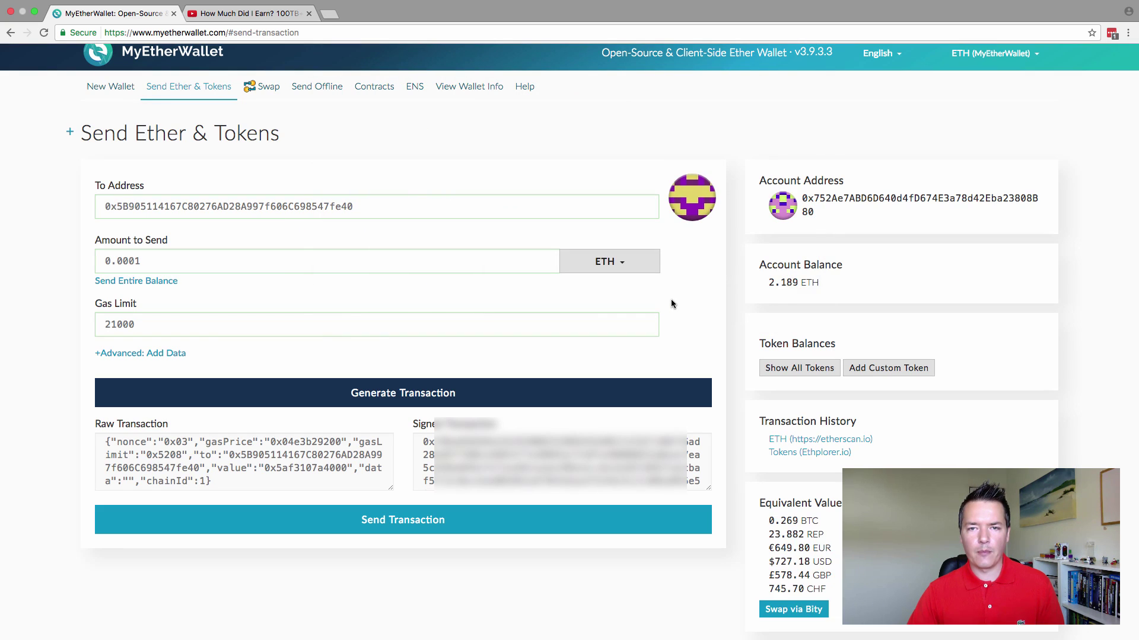
- Open the broadcast transaction's verification page on Etherscan
scroll(673, 298, "down", 1)
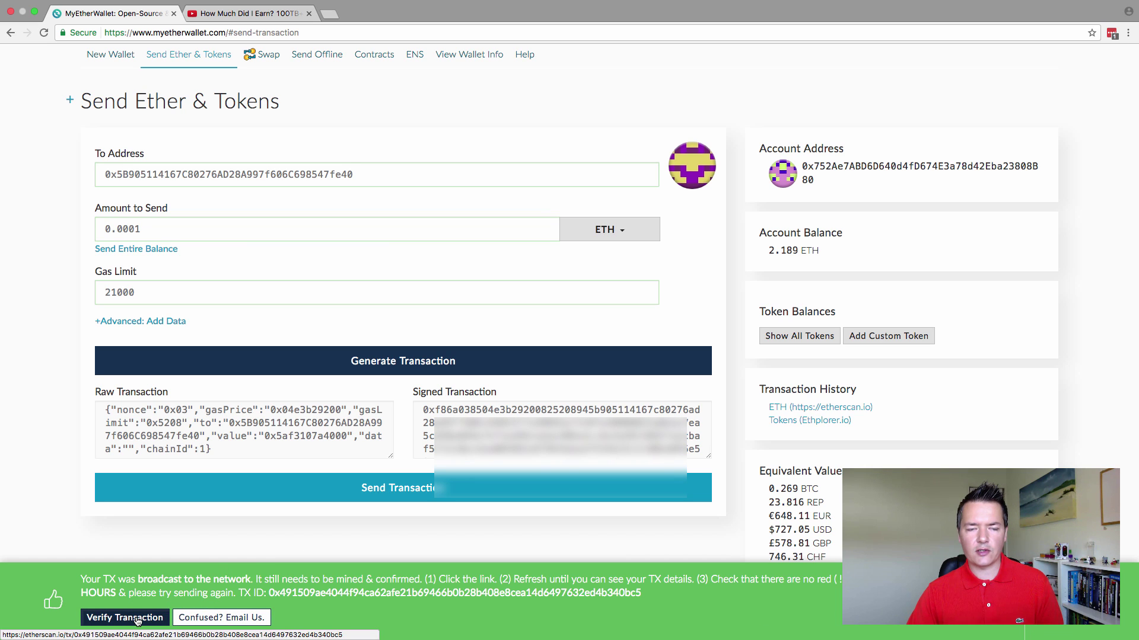
left_click(137, 619)
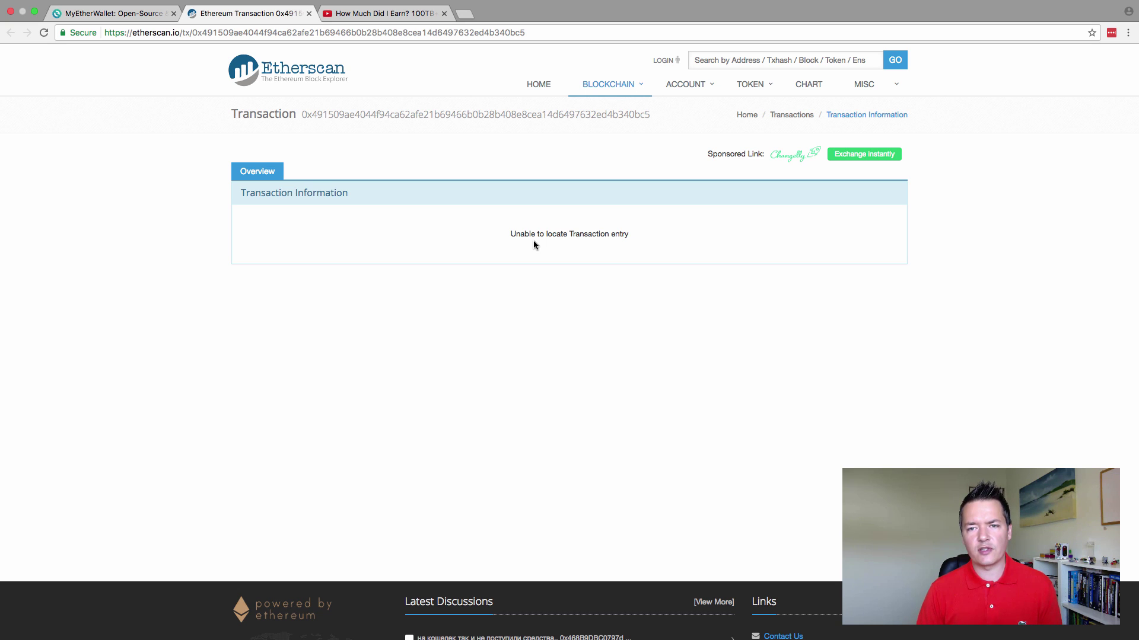
- Switch back from the Etherscan transaction page to the MyEtherWallet tab
left_click(125, 16)
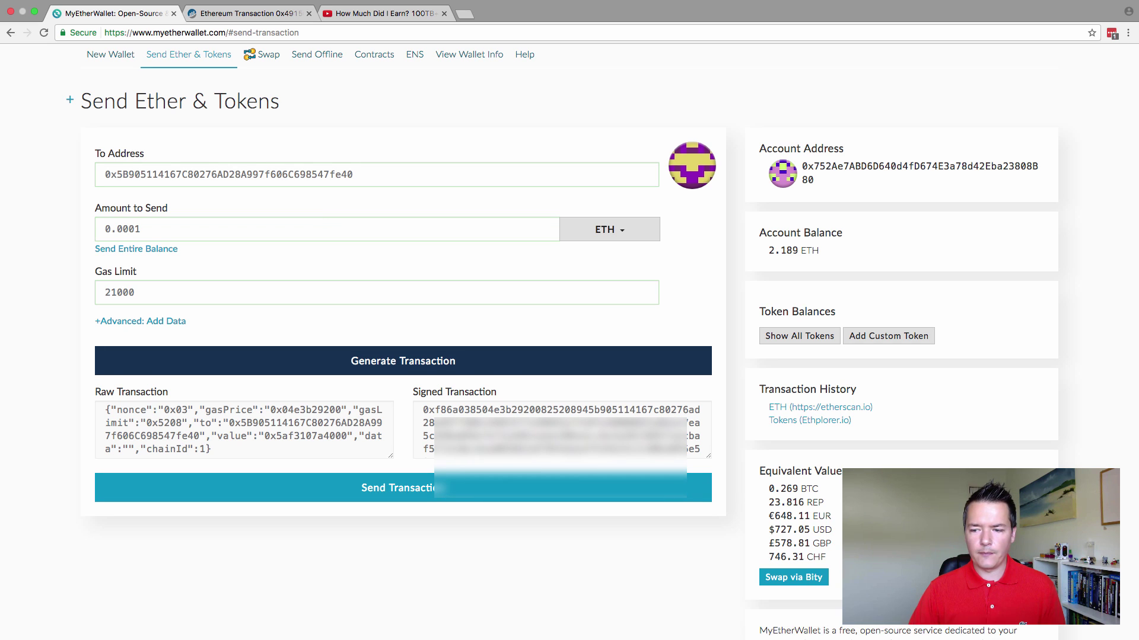
- Scroll the MyEtherWallet send form back up to the page header
scroll(623, 546, "up", 2)
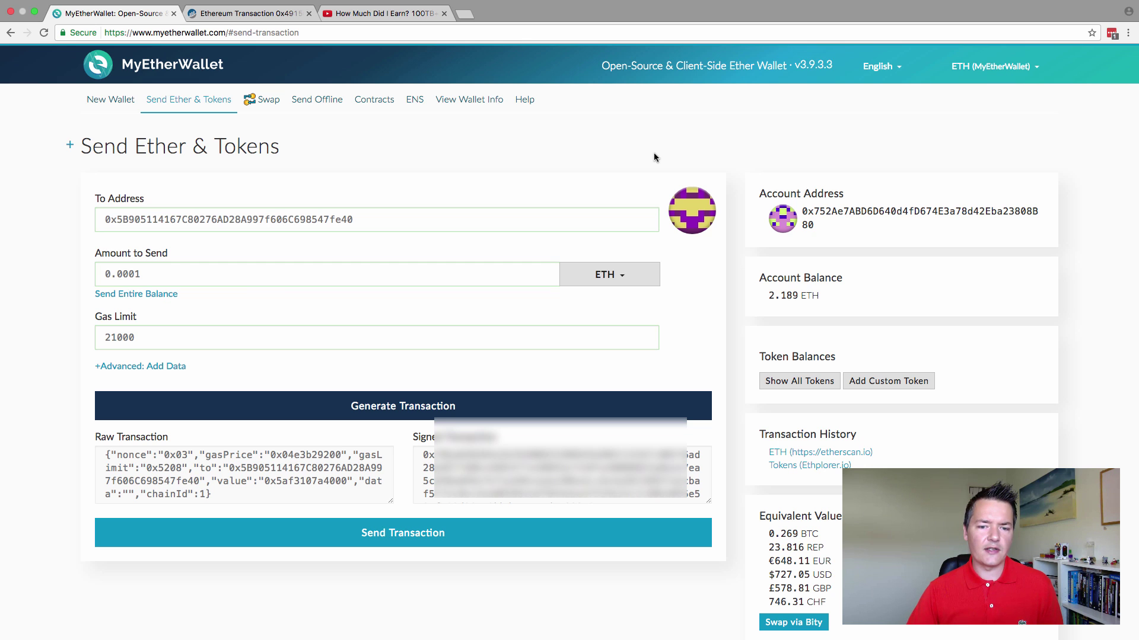
- Exit full screen, minimise the browser, and close the Myetherwallet folder window, leaving the wallet notes
left_click(34, 13)
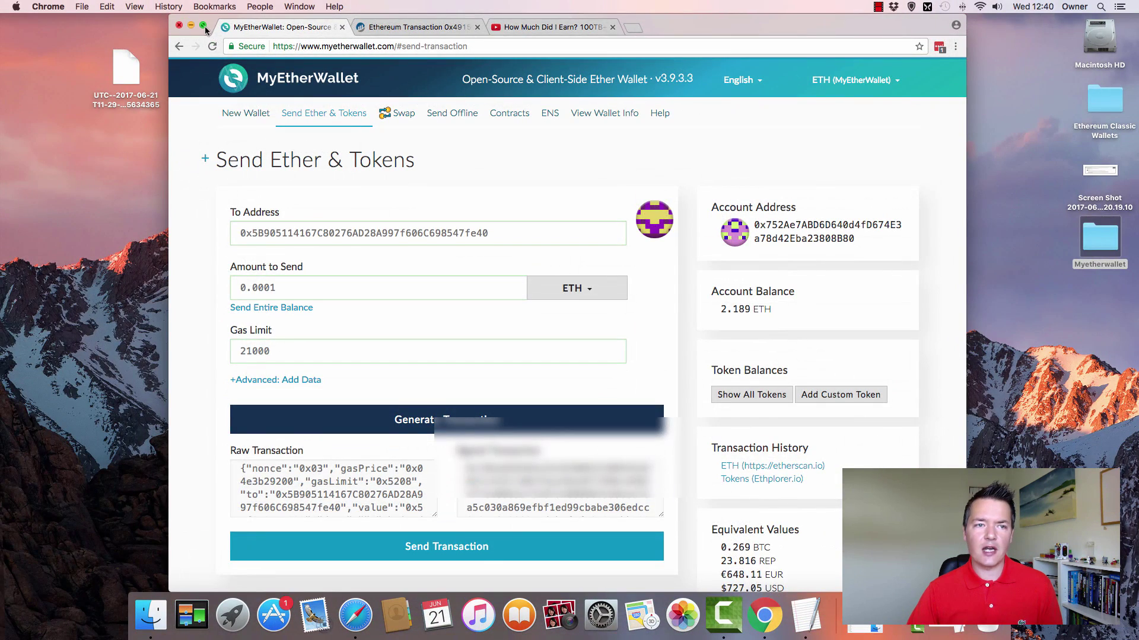
left_click(191, 25)
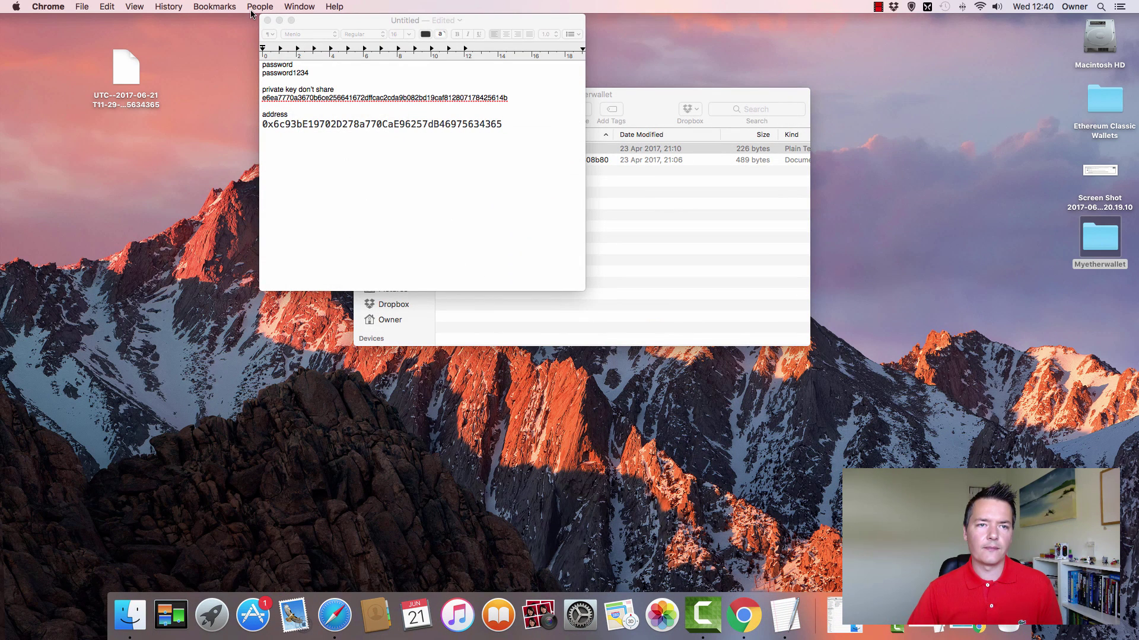
left_click(340, 205)
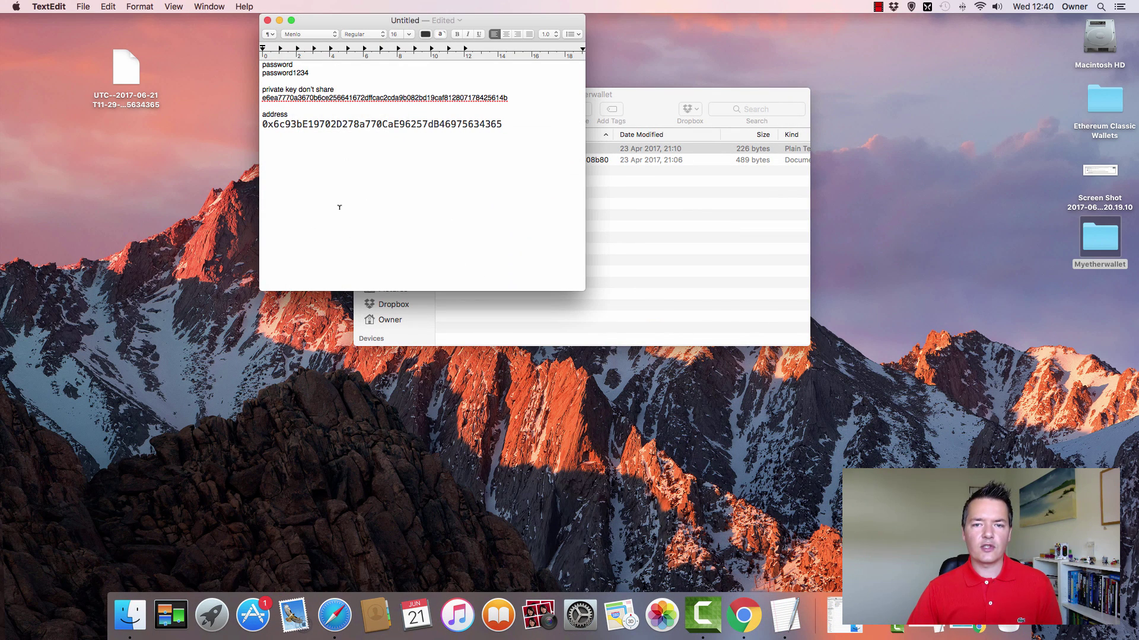
left_click(631, 109)
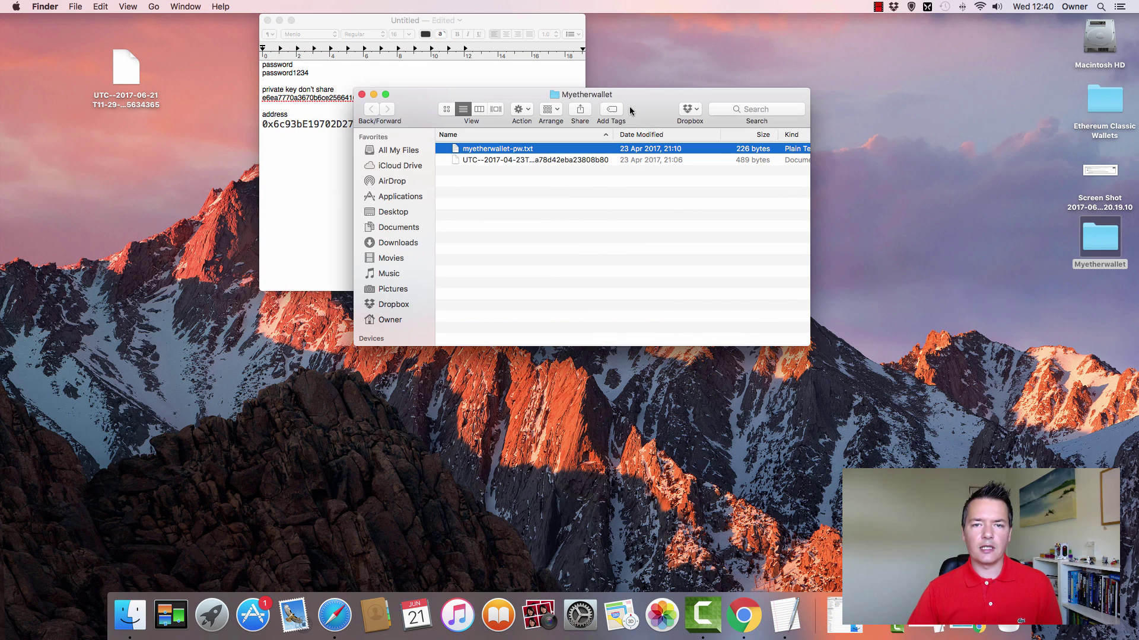
left_click(362, 95)
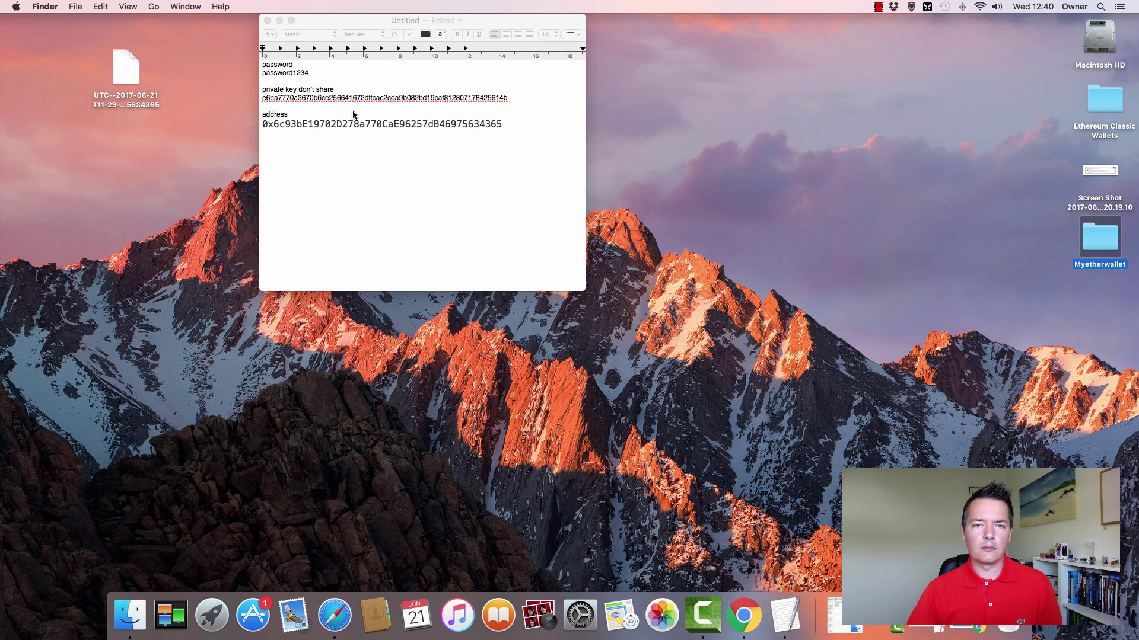
left_click(348, 25)
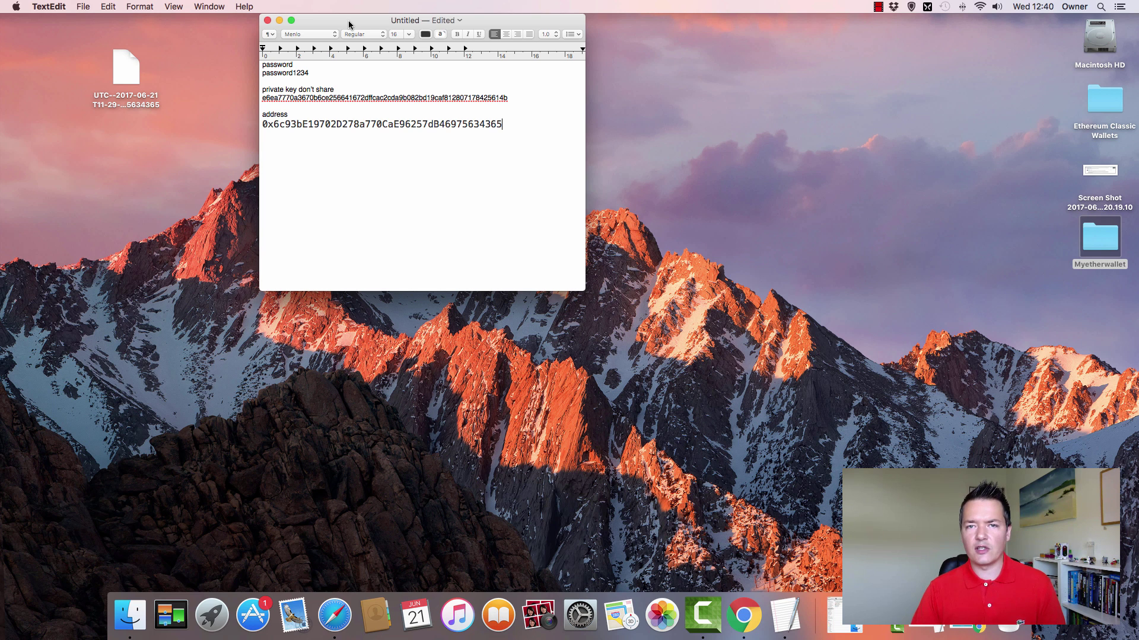
- Create a new desktop folder named 'wallet demo'
left_click(126, 76)
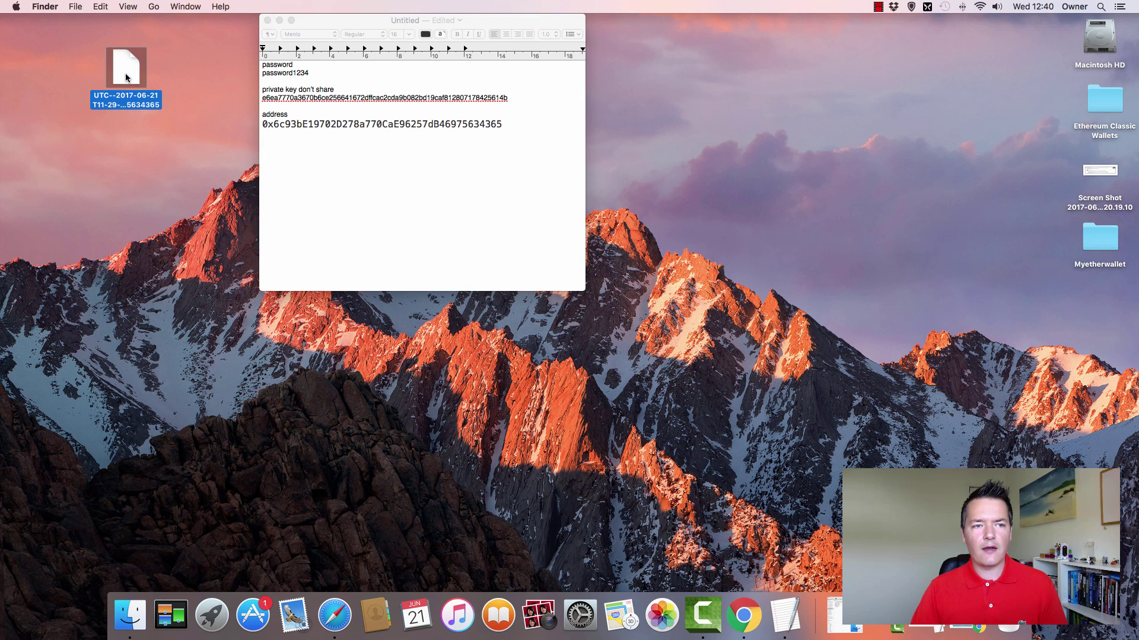
left_click(176, 138)
right_click(188, 160)
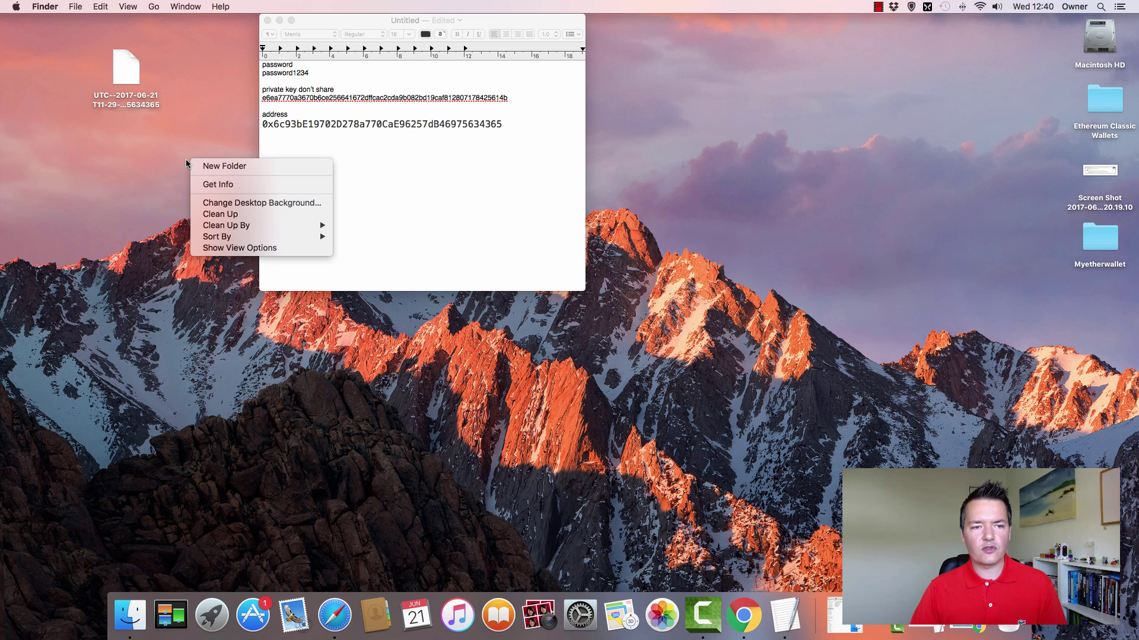
left_click(227, 167)
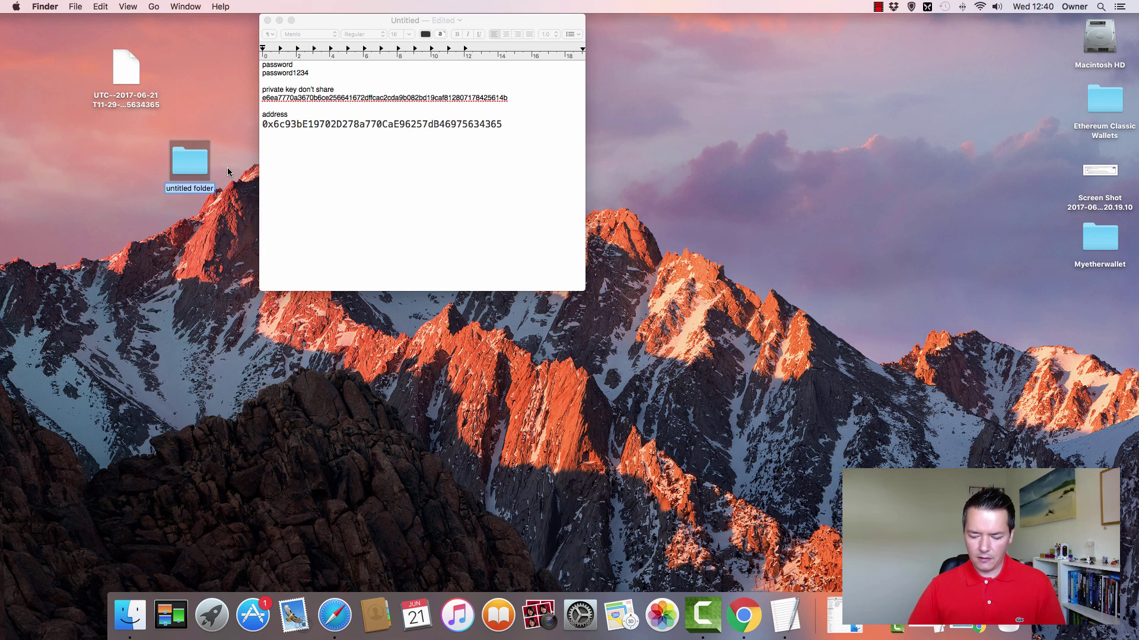
key("BackSpace")
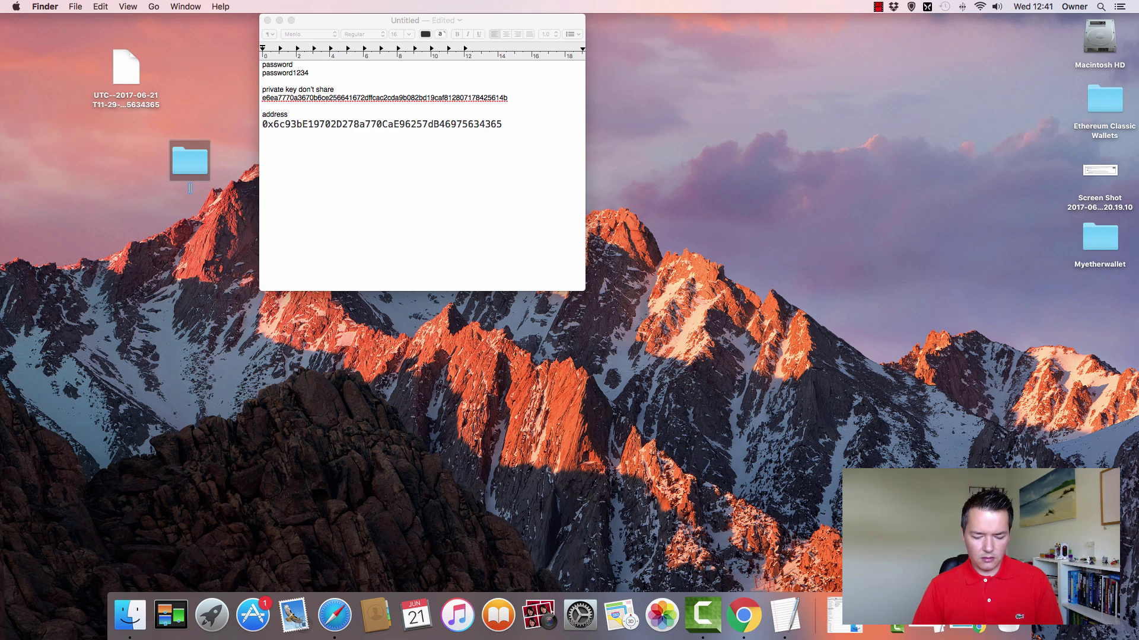
type("wallet de")
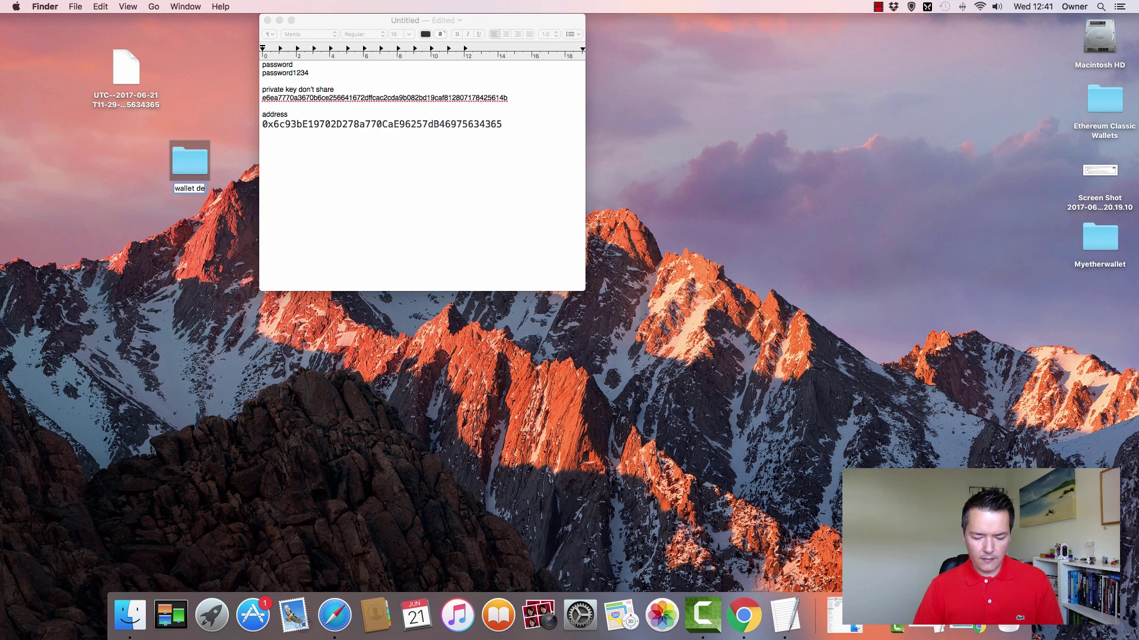
key("Escape")
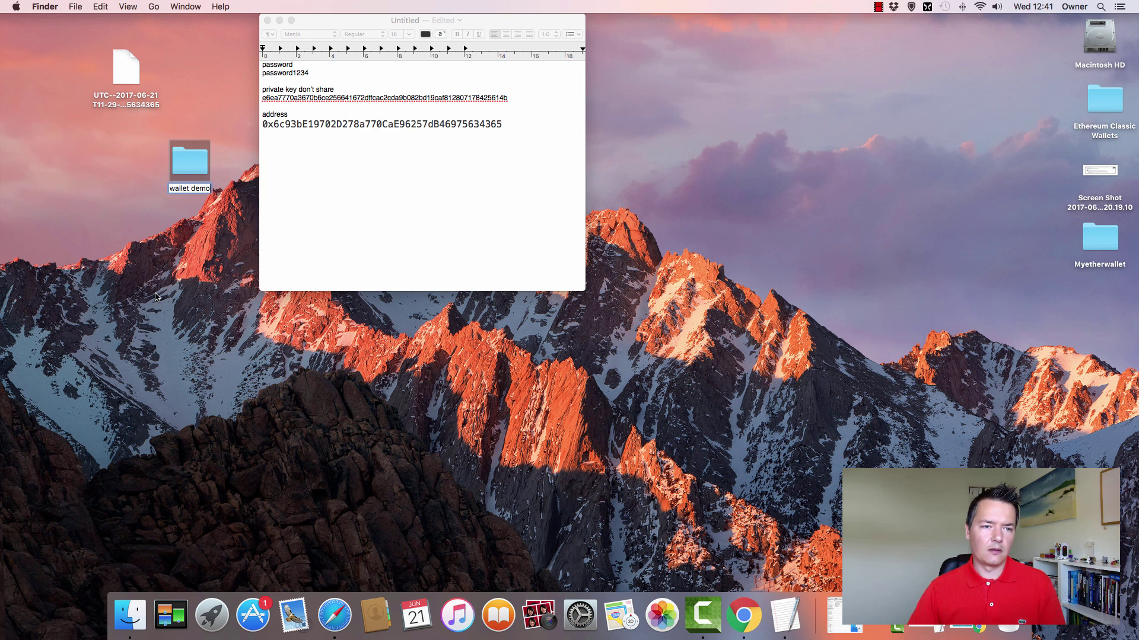
left_click(132, 47)
- Move the UTC keystore file into the wallet demo folder
left_click(126, 67)
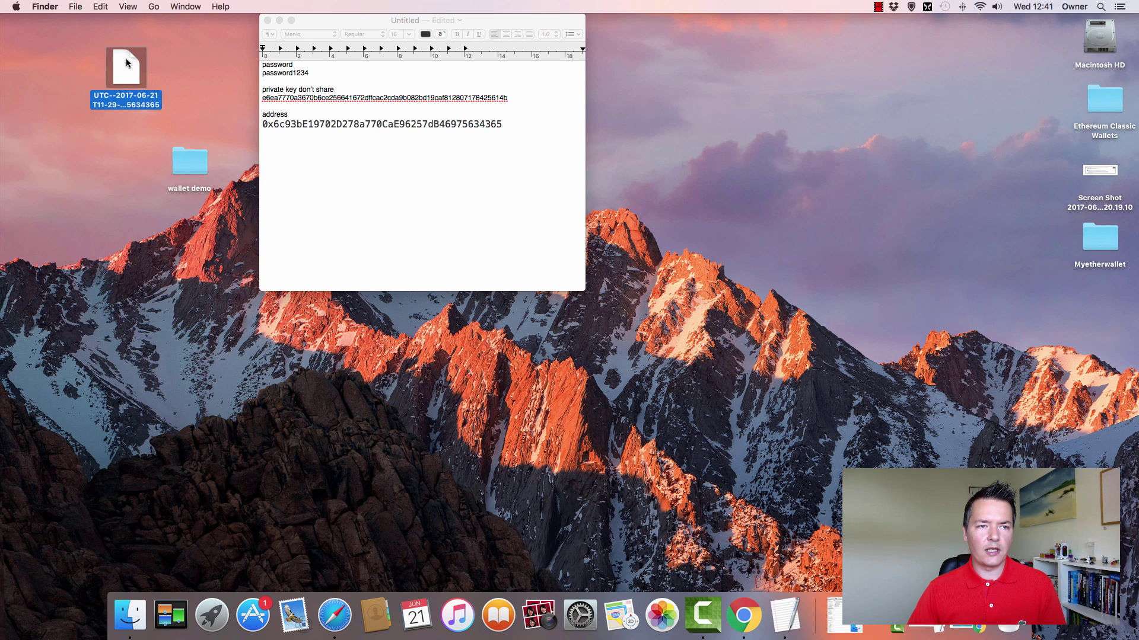
left_click_drag(125, 66, 189, 160)
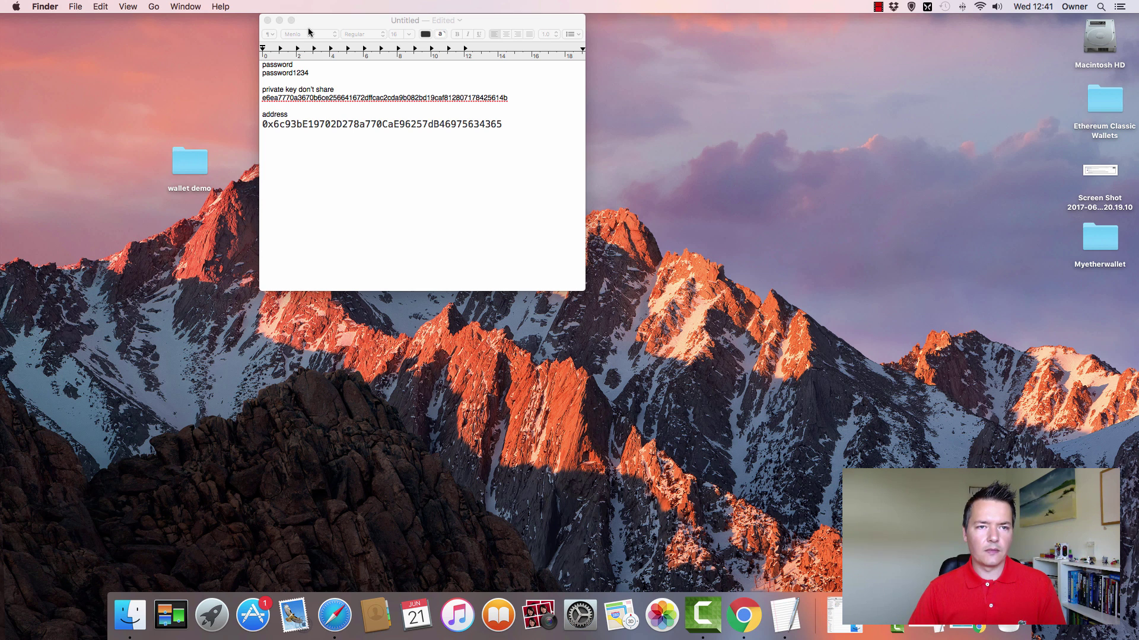
left_click(264, 36)
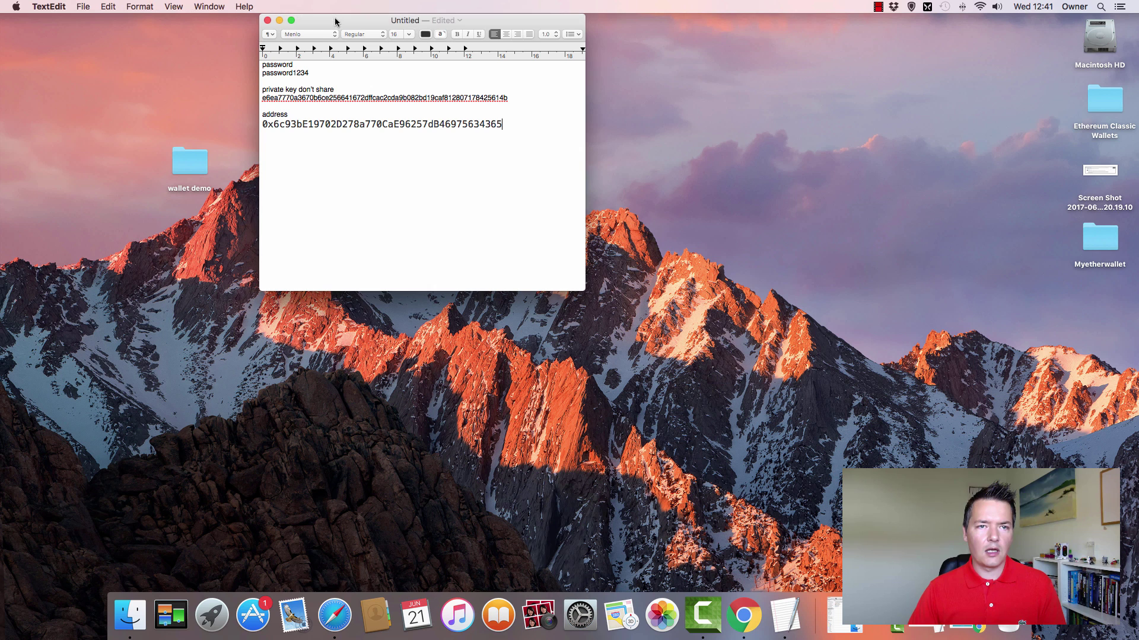
- Save the notes as wallet-demo.rtf in Desktop > wallet demo, then open that folder to check
left_click(86, 7)
mouse_move(113, 120)
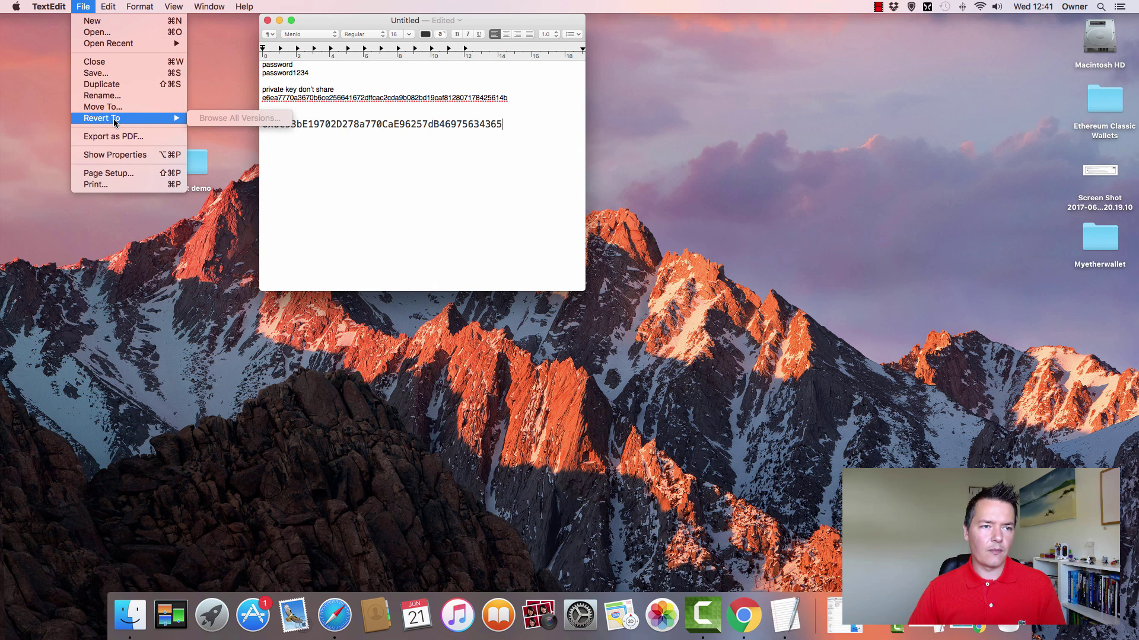
left_click(118, 73)
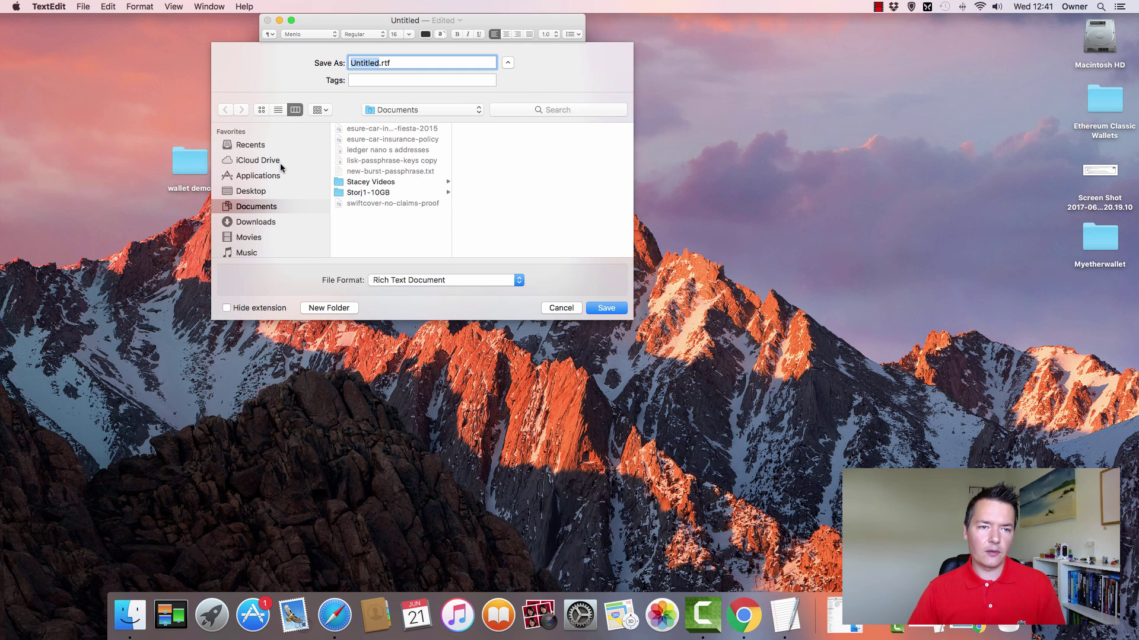
left_click(259, 194)
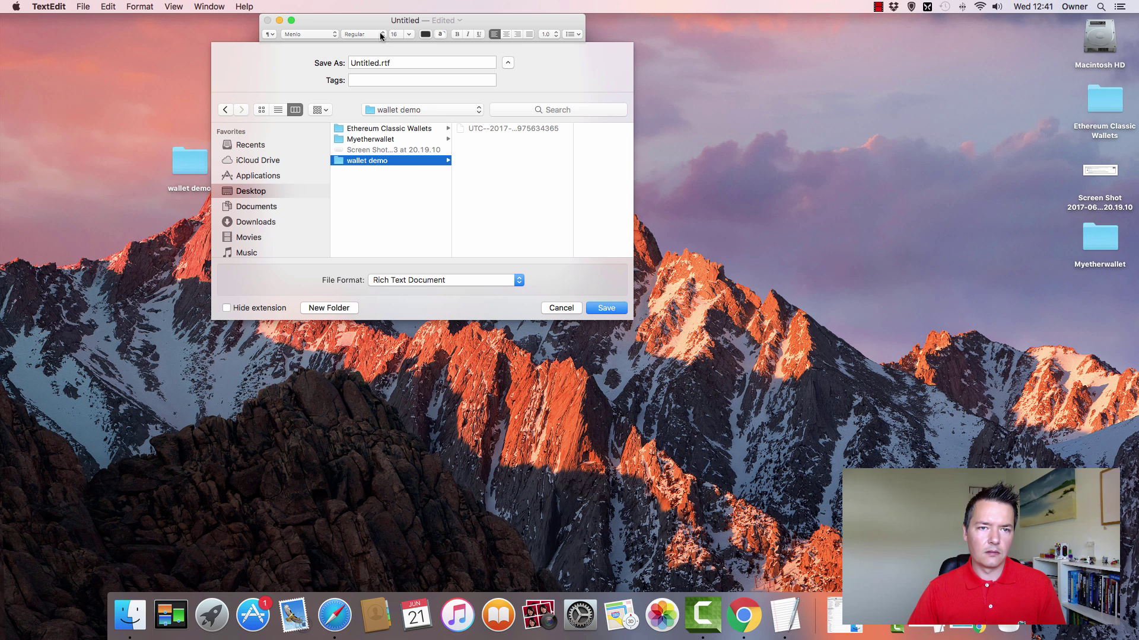
left_click(382, 62)
left_click_drag(381, 62, 350, 62)
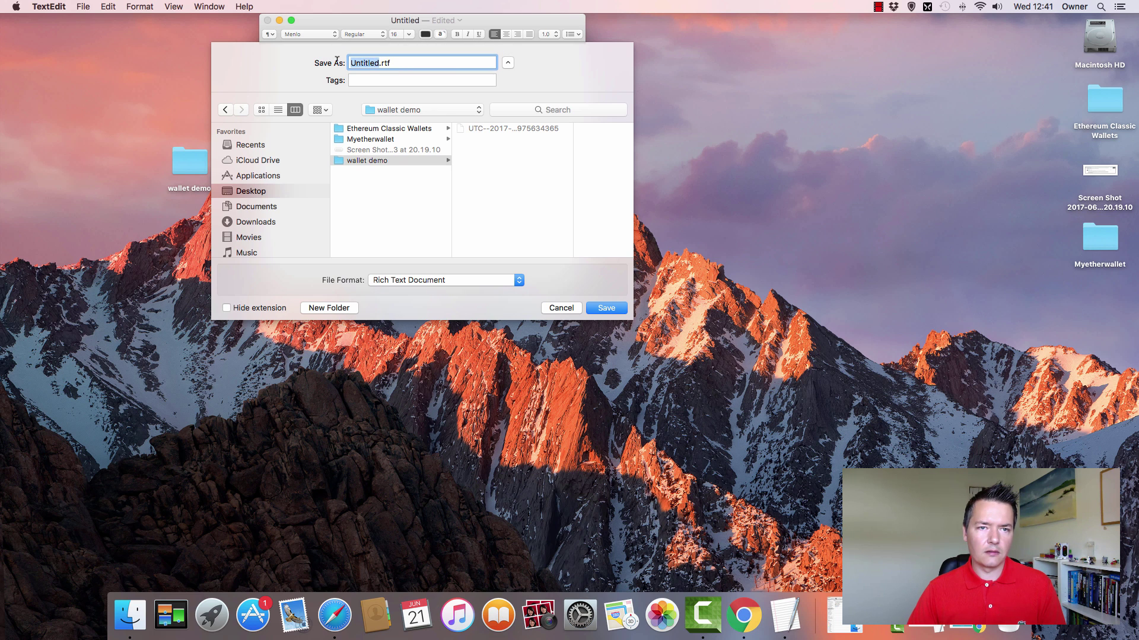
type("wallet-dem")
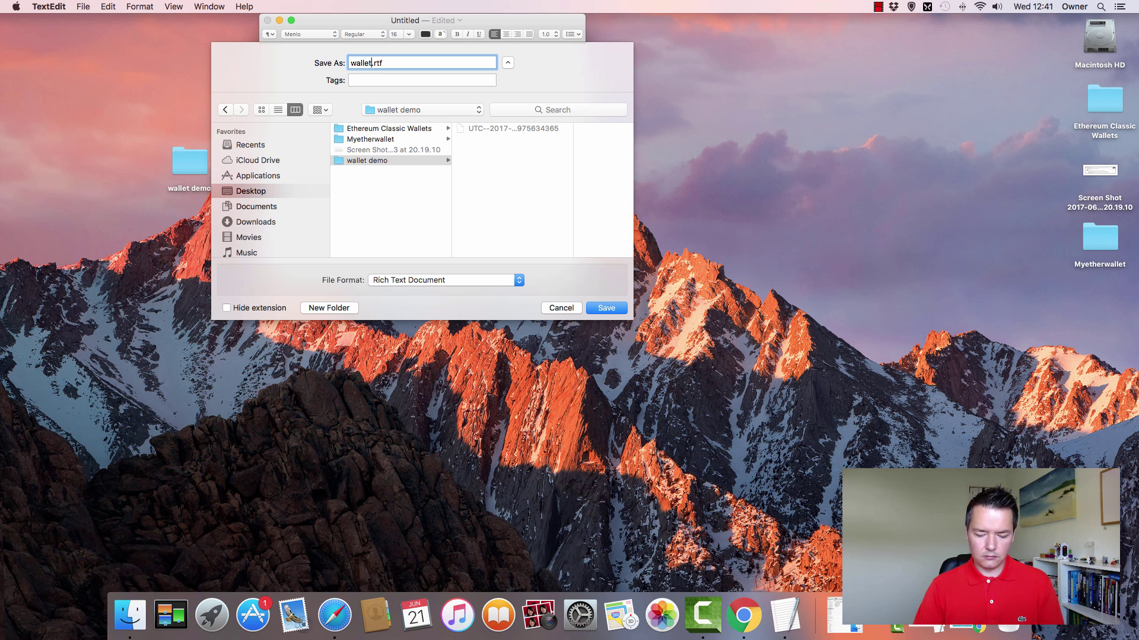
type("o")
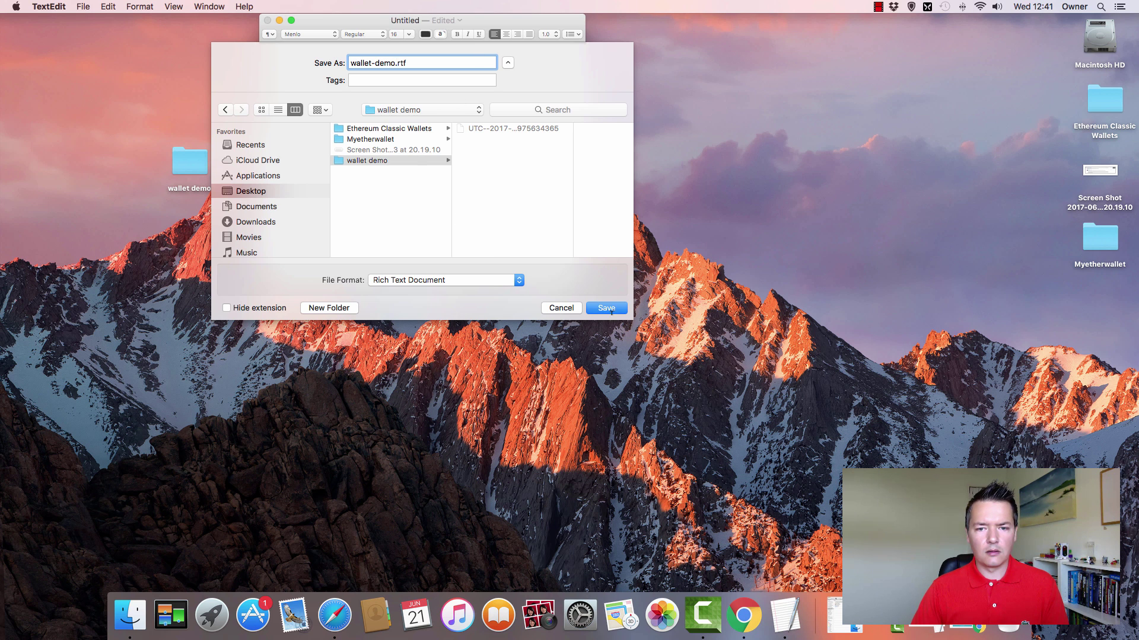
key("Return")
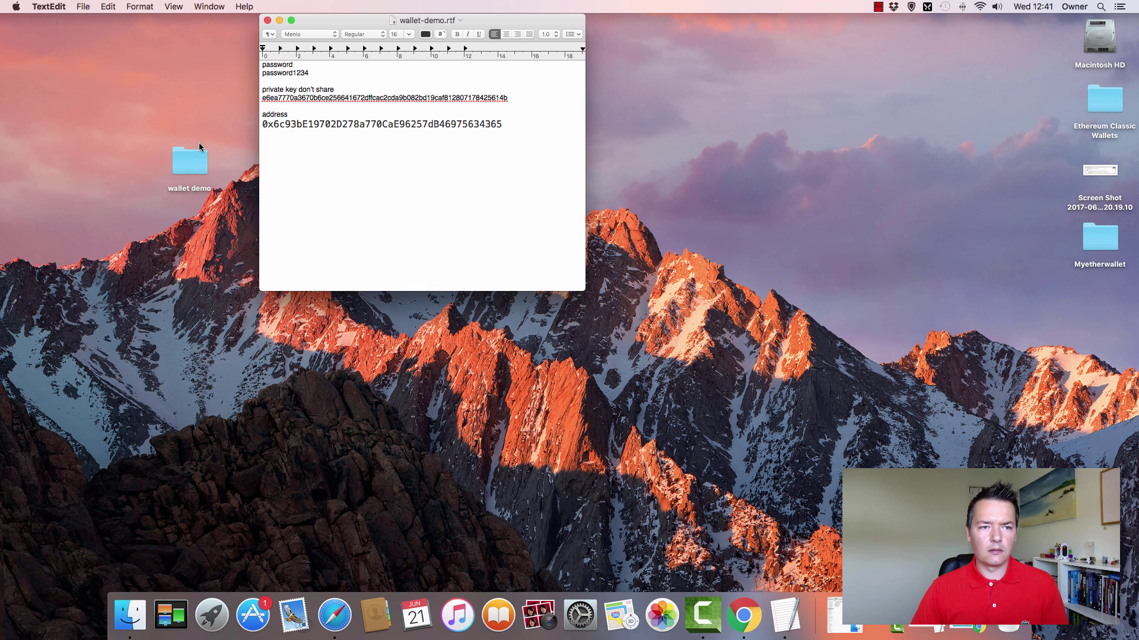
double_click(190, 162)
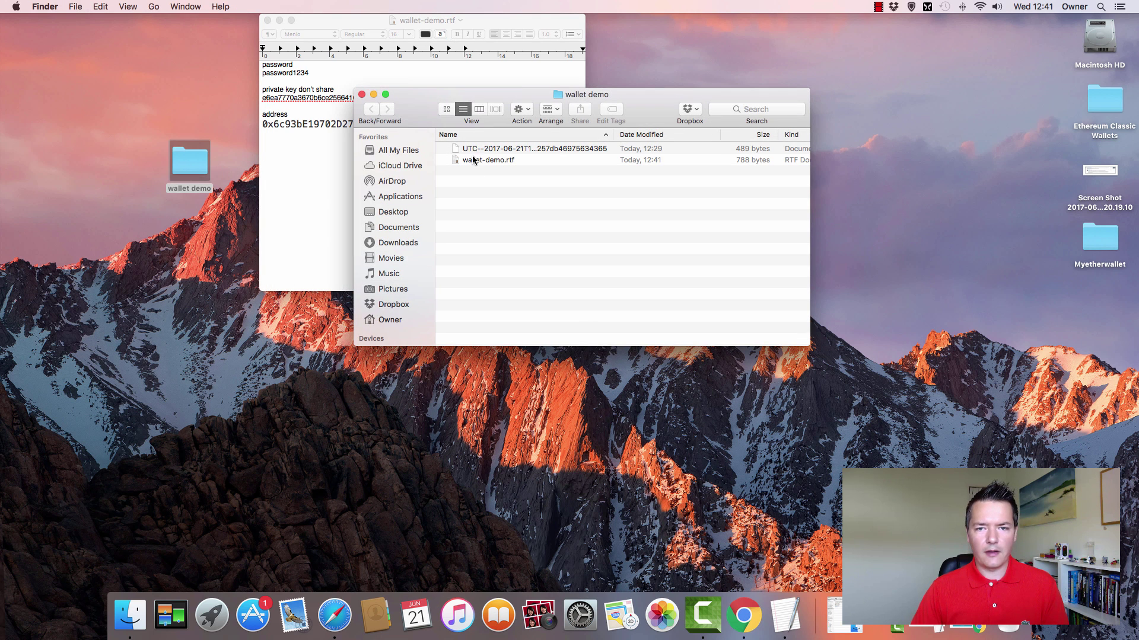
- Close the wallet demo folder window and the wallet-demo.rtf notes window
left_click(362, 94)
left_click(266, 20)
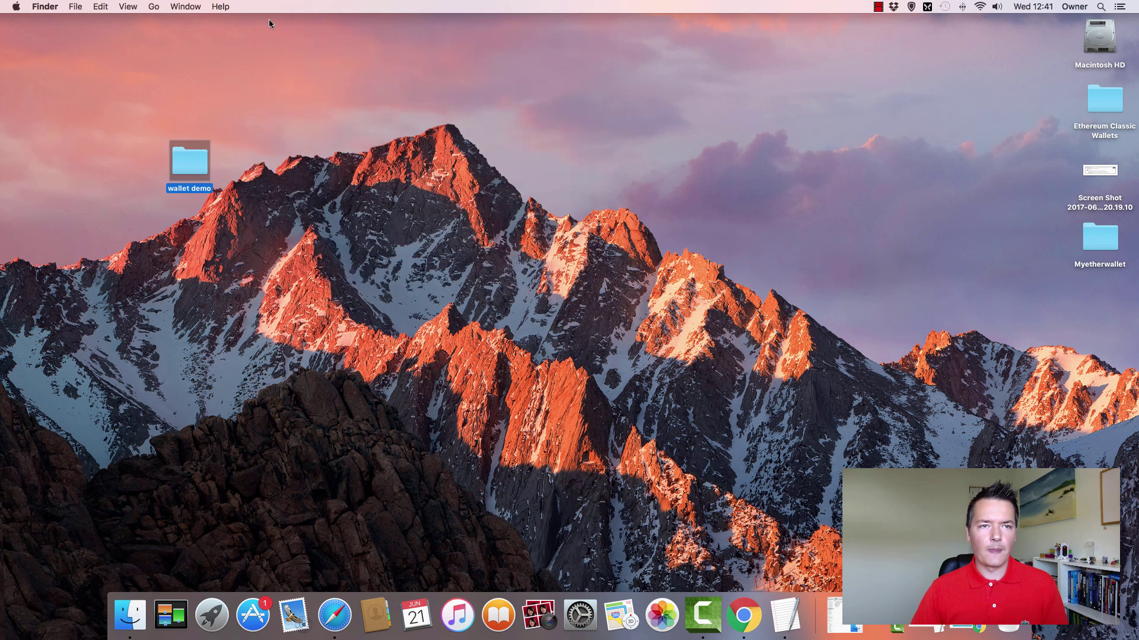
left_click(276, 108)
- Select the wallet demo folder icon on the desktop
left_click(191, 169)
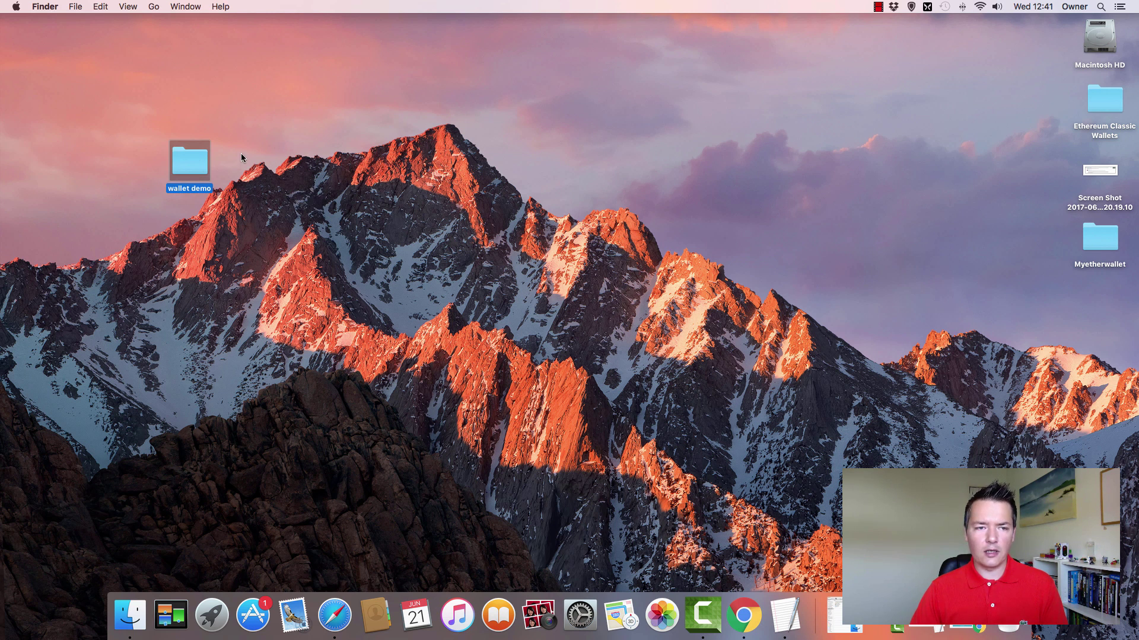
left_click(241, 155)
left_click(184, 160)
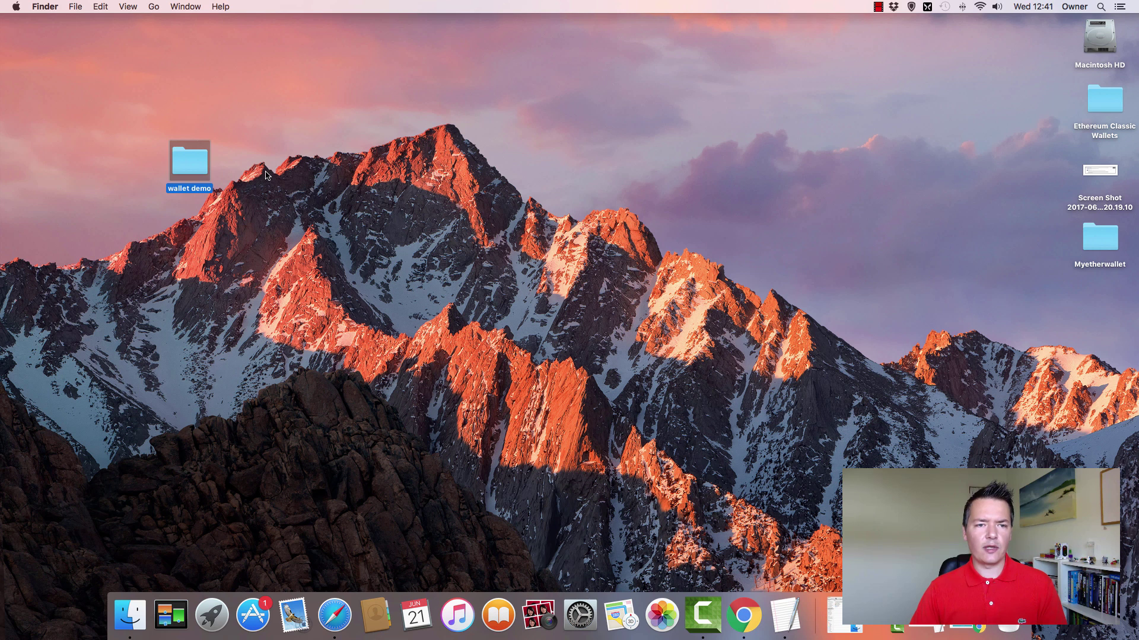
left_click(268, 175)
left_click(197, 164)
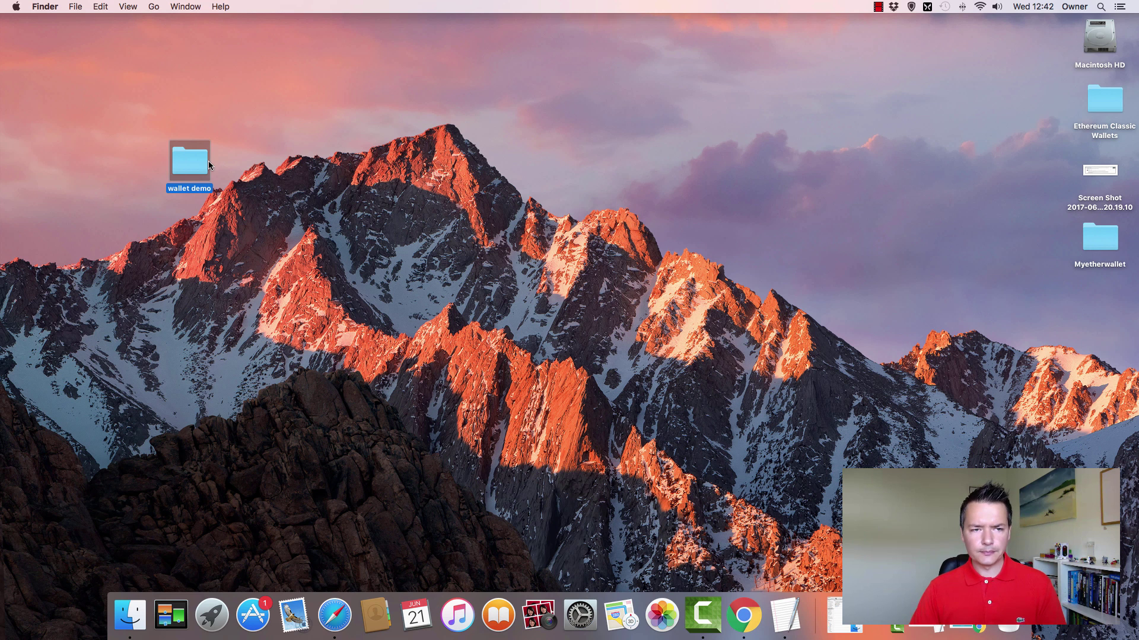
right_click(189, 169)
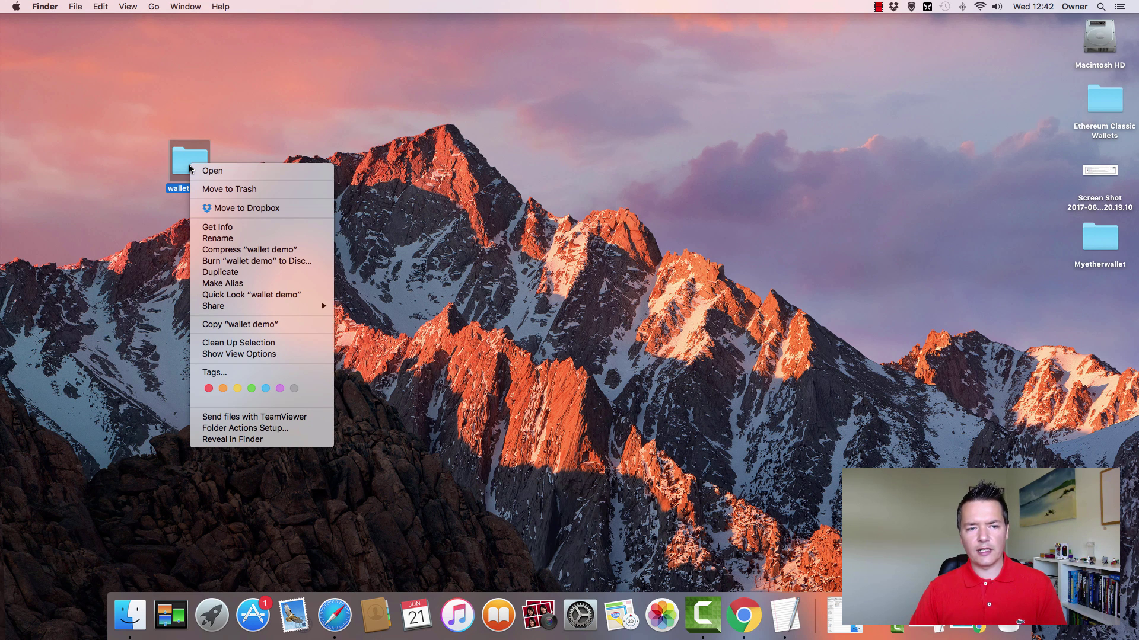
left_click(260, 129)
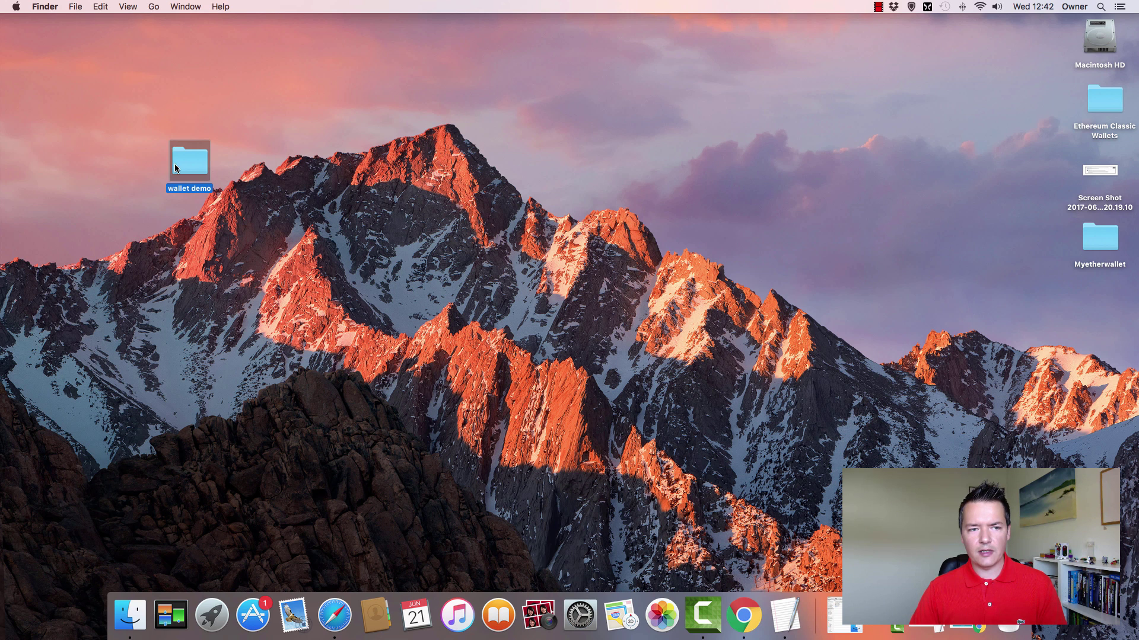
left_click(243, 164)
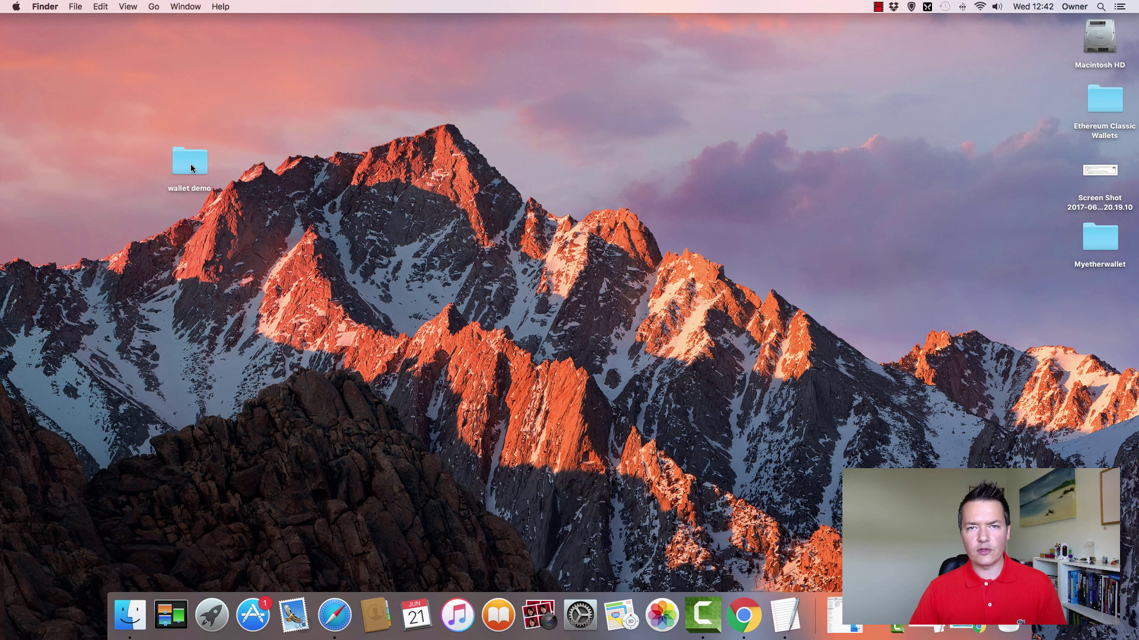